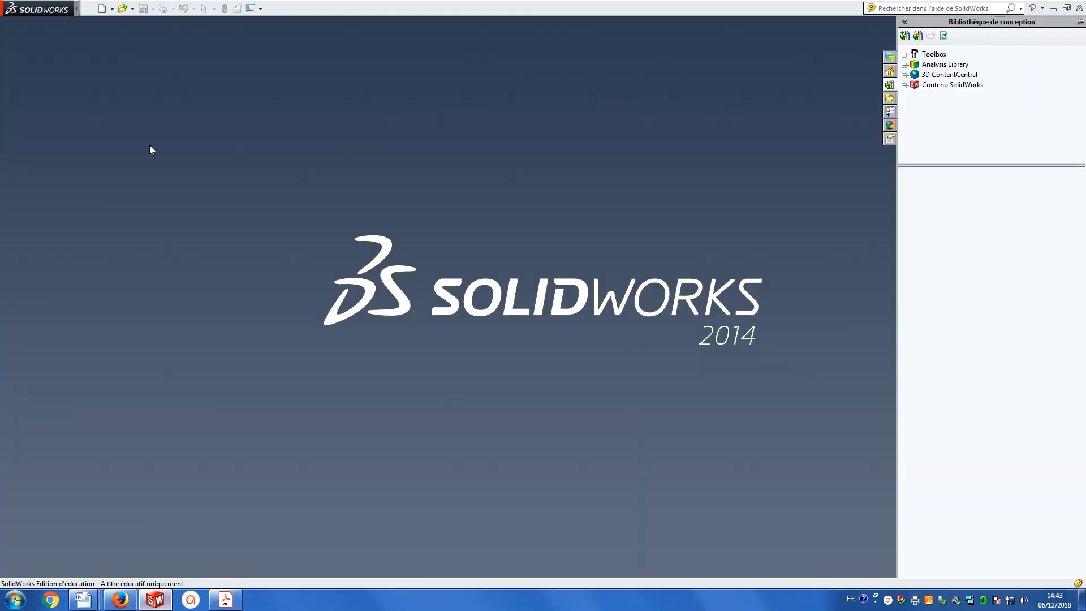
Create a new part and select Plan de dessus as the sketch plane, viewed face-on.
left_click(102, 8)
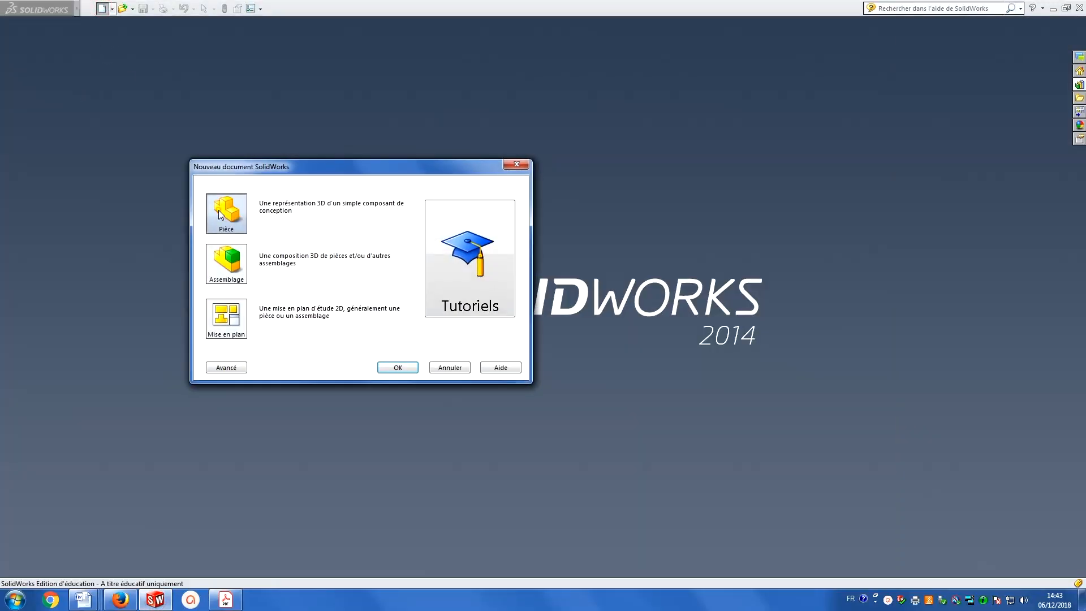
double_click(218, 209)
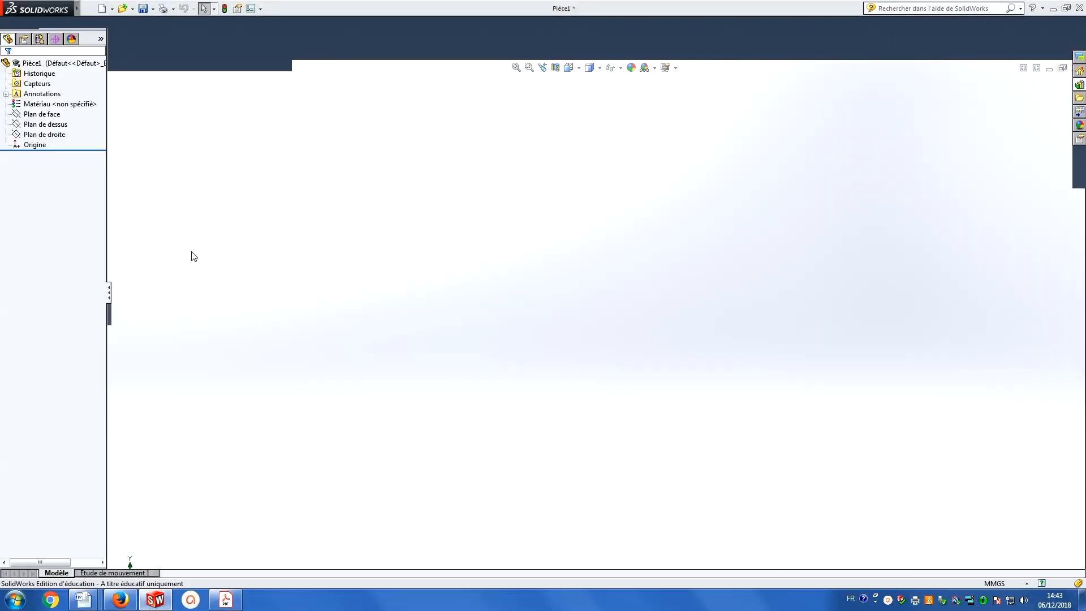
left_click(54, 178)
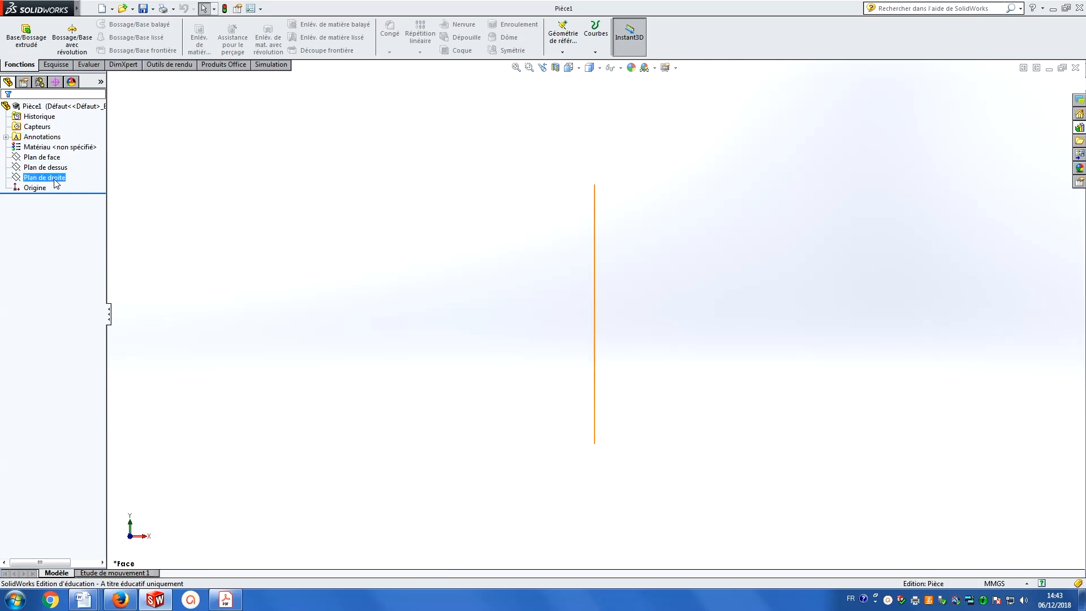
left_click(57, 167)
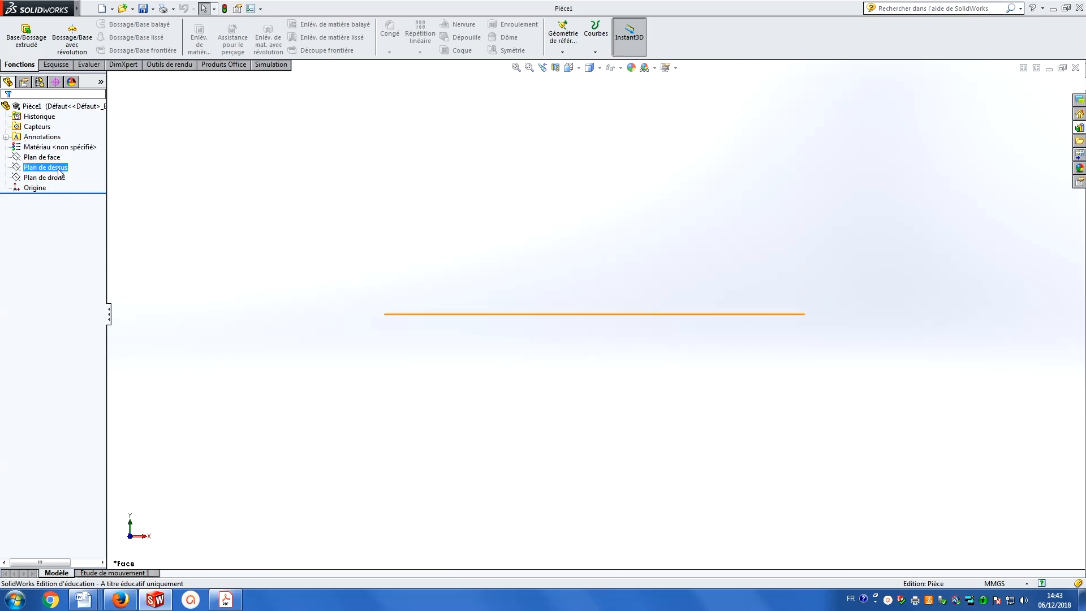
left_click(577, 70)
left_click(625, 127)
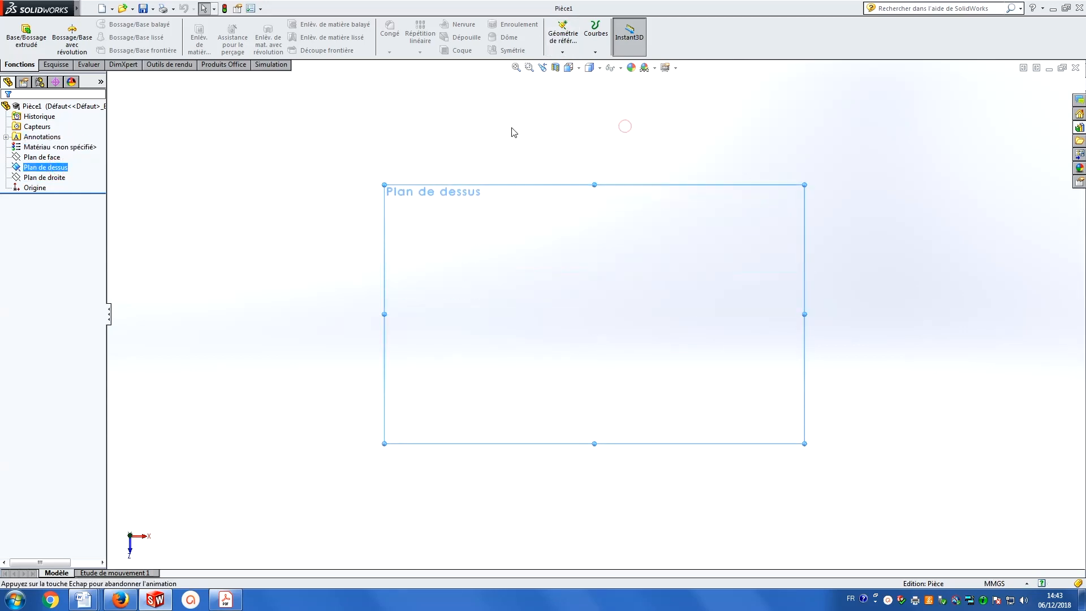
Sketch a centre rectangle about 63 mm wide on Plan de dessus, centred on the origin.
left_click(55, 65)
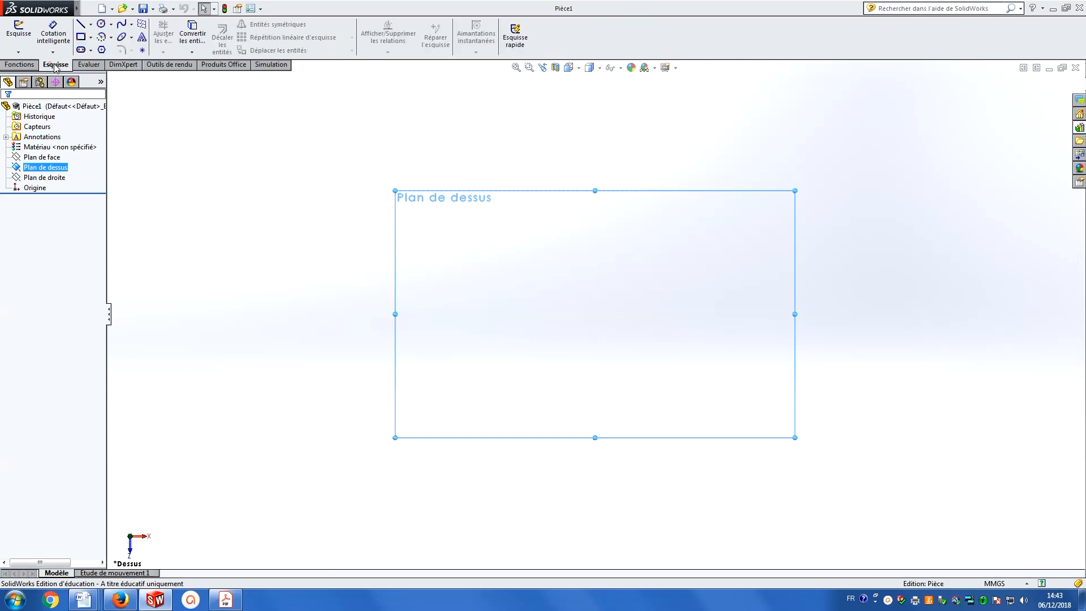
left_click(90, 37)
left_click(132, 58)
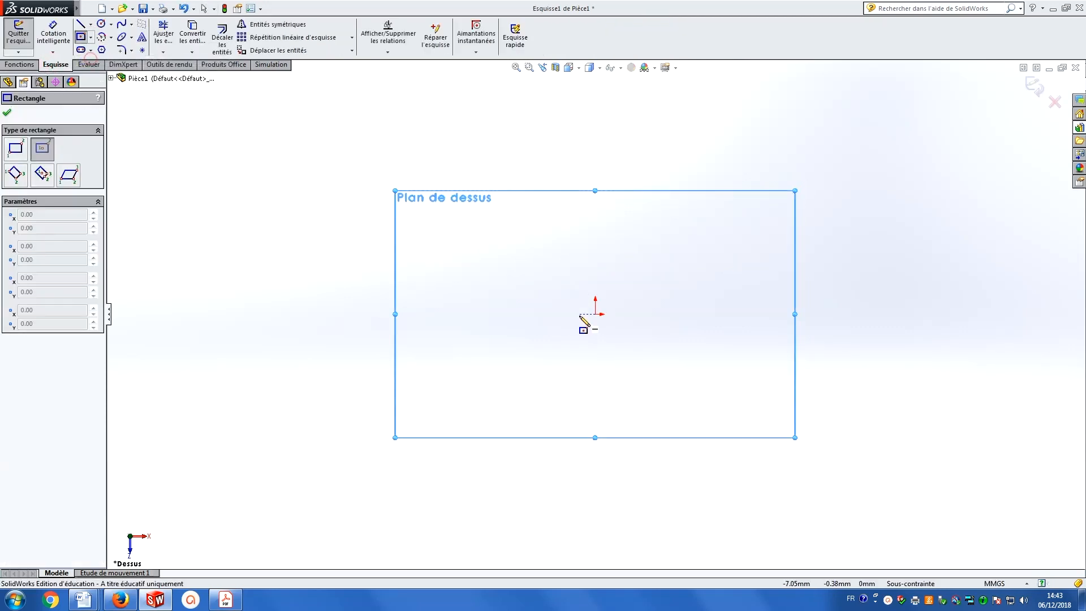
left_click(595, 314)
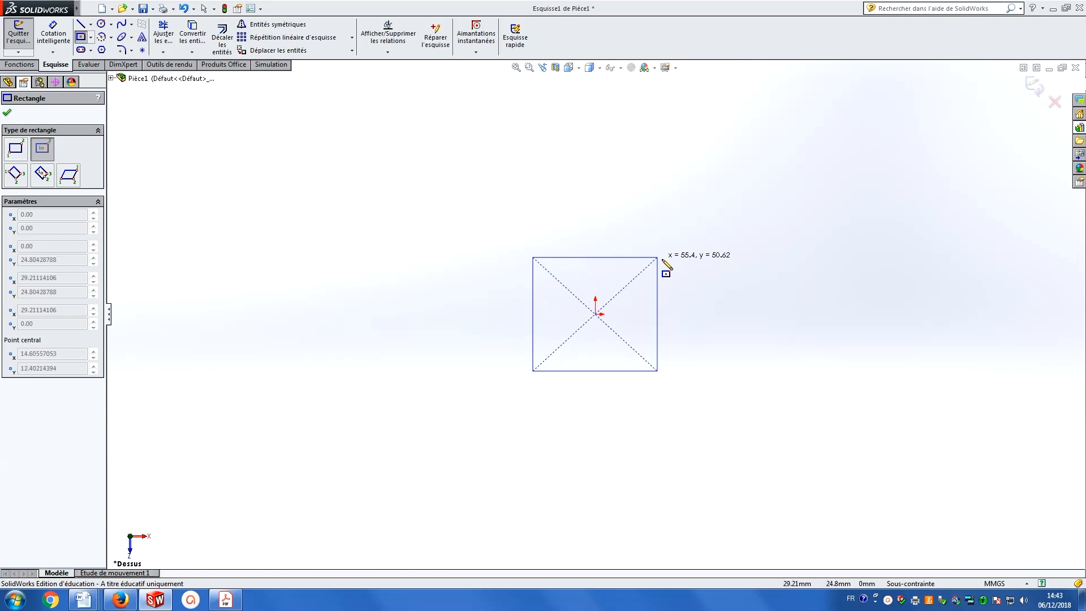
left_click(666, 259)
Dimension the rectangle to 100 mm wide and 80 mm high.
left_click(53, 32)
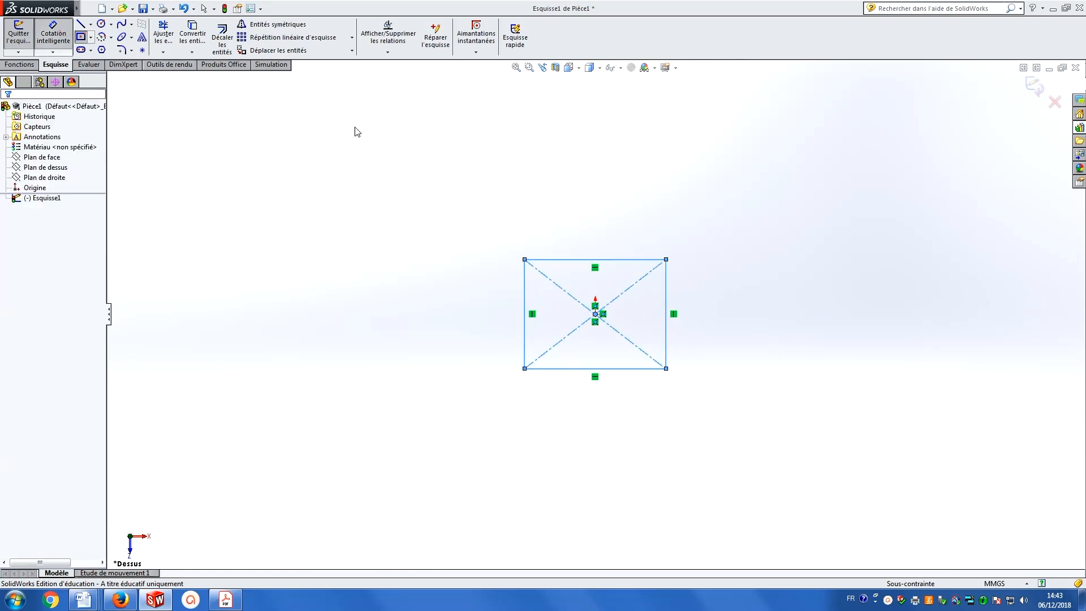
left_click(576, 261)
left_click(600, 245)
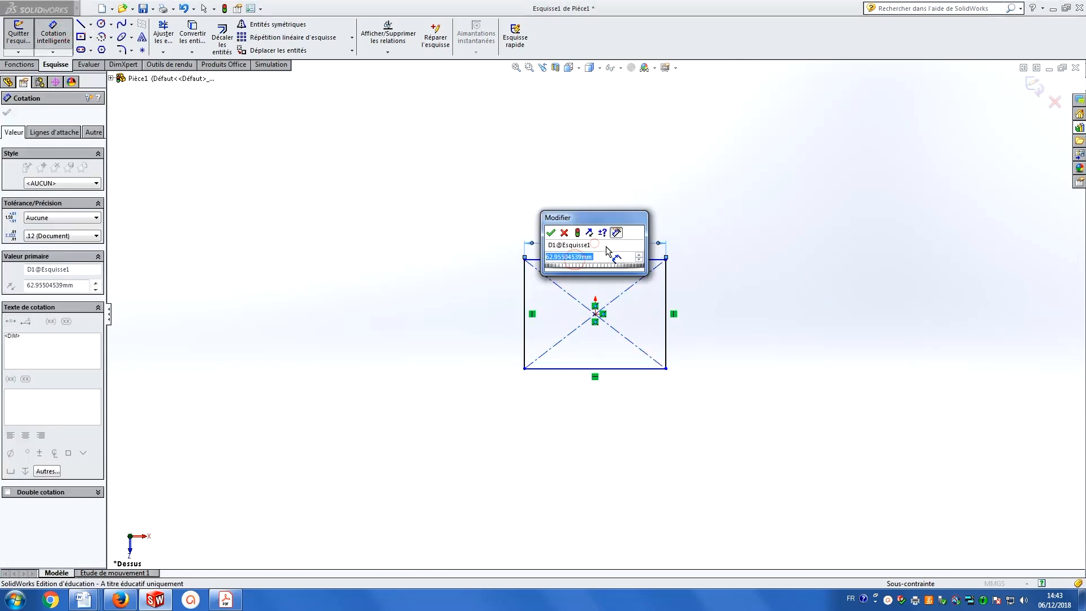
type("100")
key("Return")
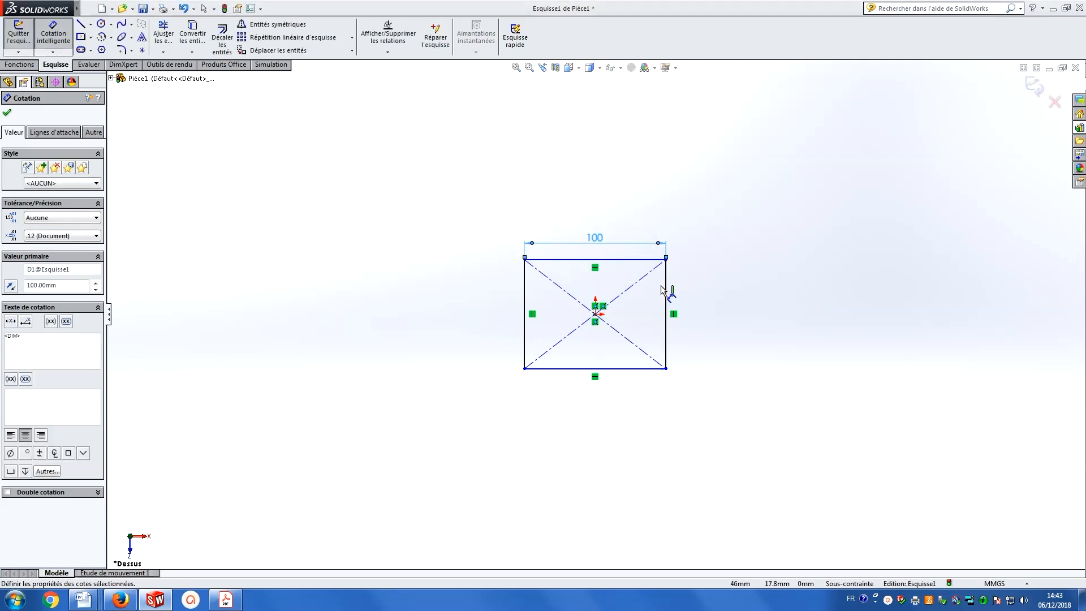
left_click(667, 314)
left_click(704, 321)
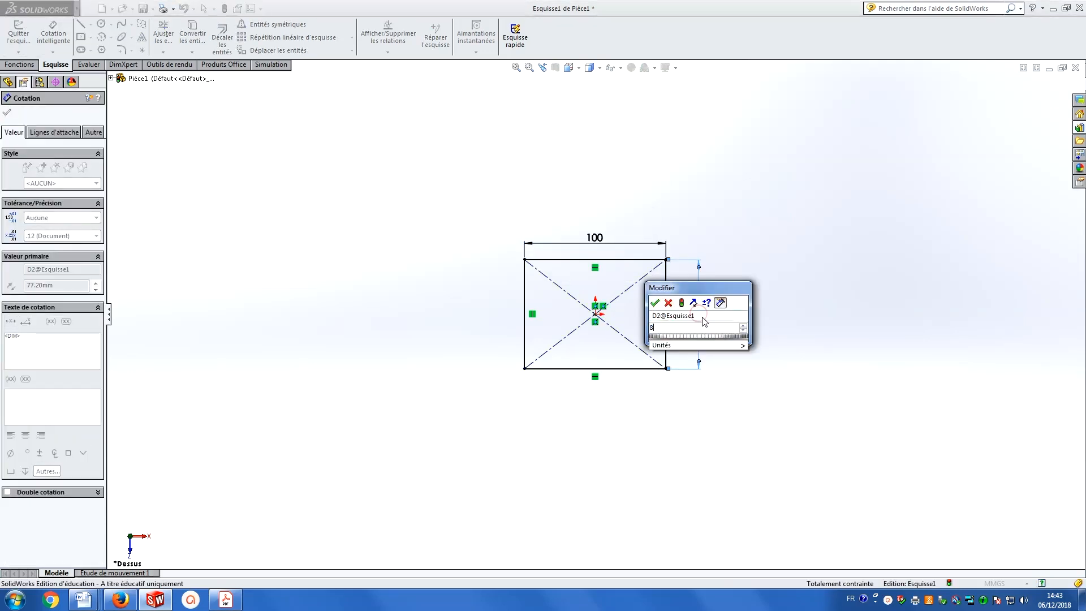
key("Return")
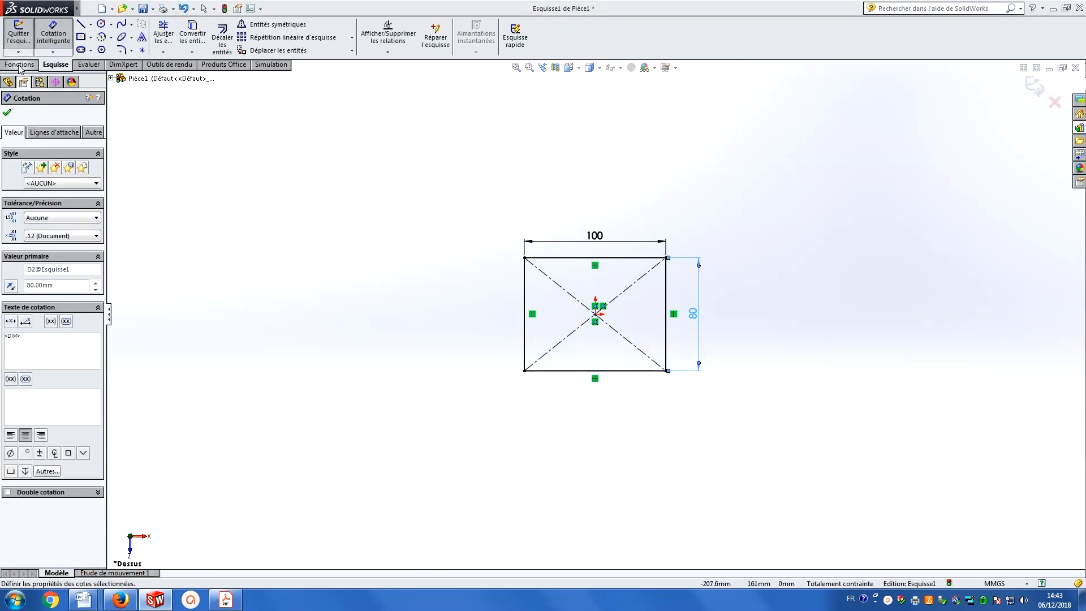
Extrude the rectangle symmetrically about its sketch plane with the Plan milieu condition and a total depth of 8 mm.
left_click(19, 65)
left_click(27, 41)
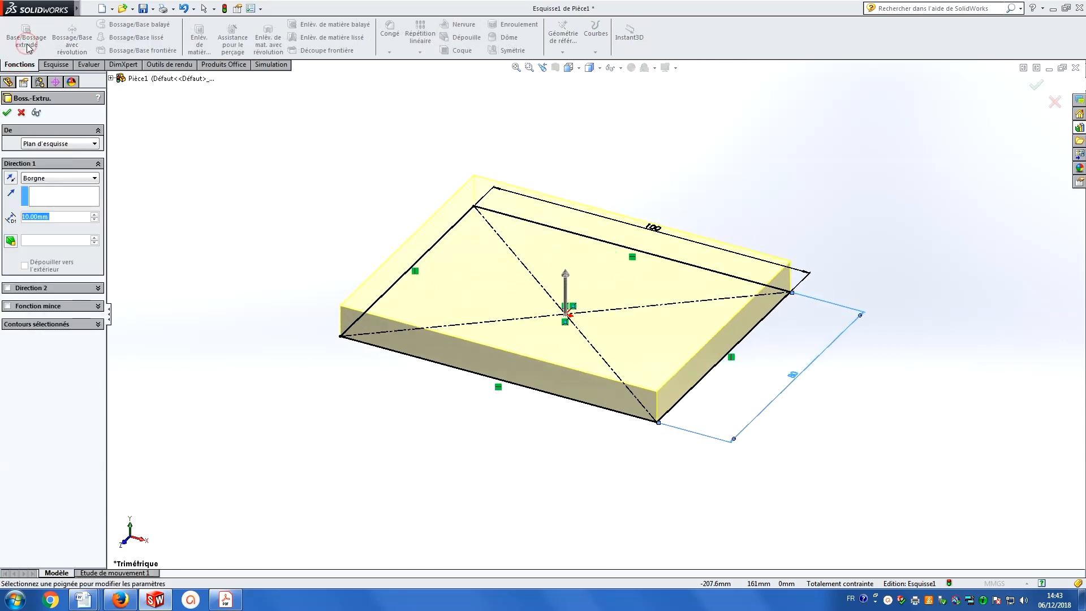
left_click(95, 179)
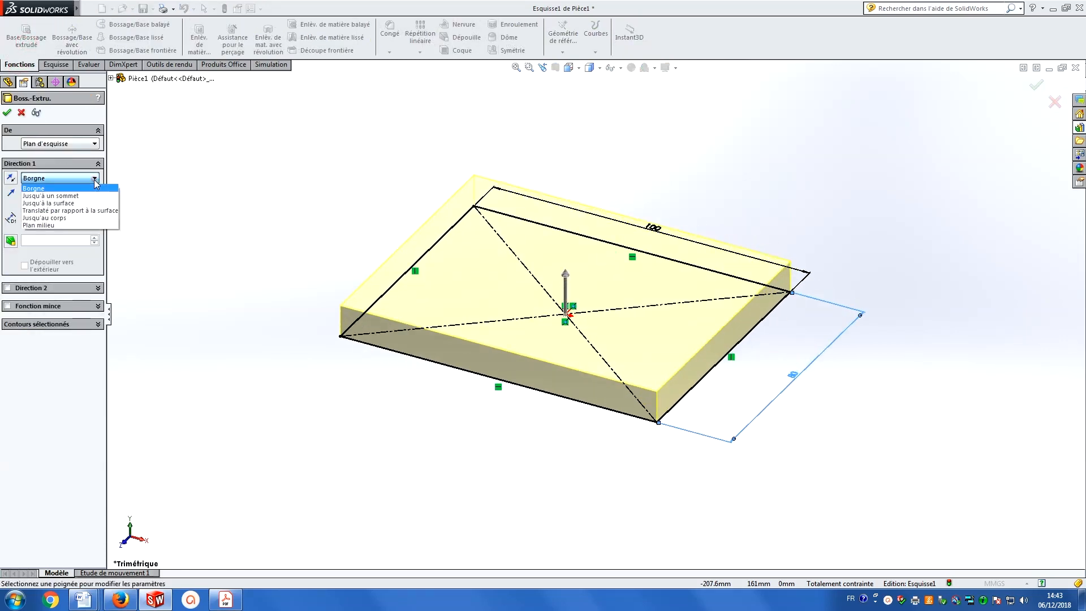
left_click(71, 225)
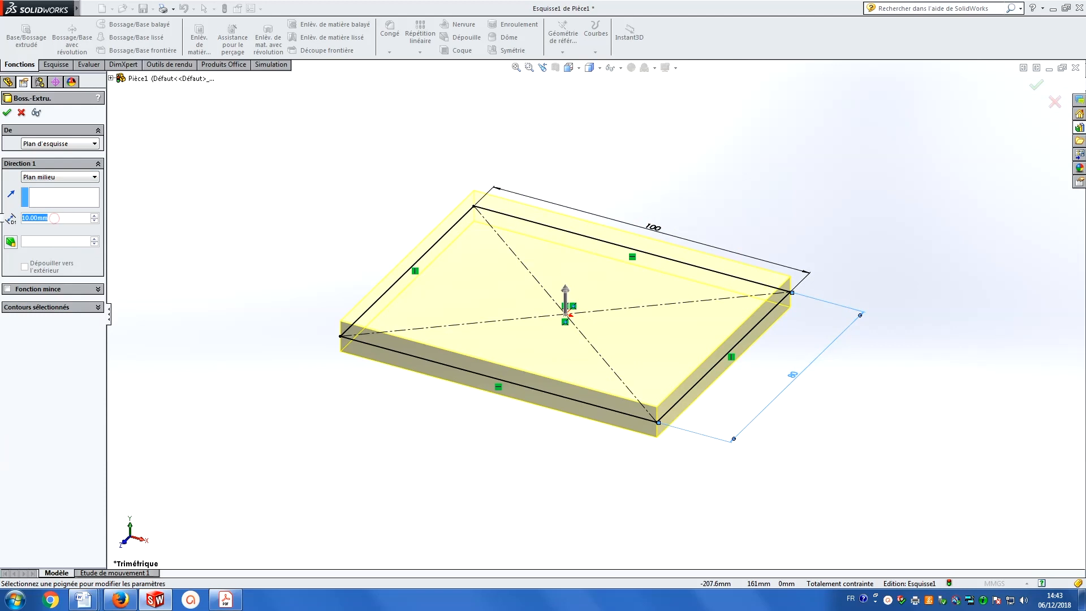
type("8")
key("Return")
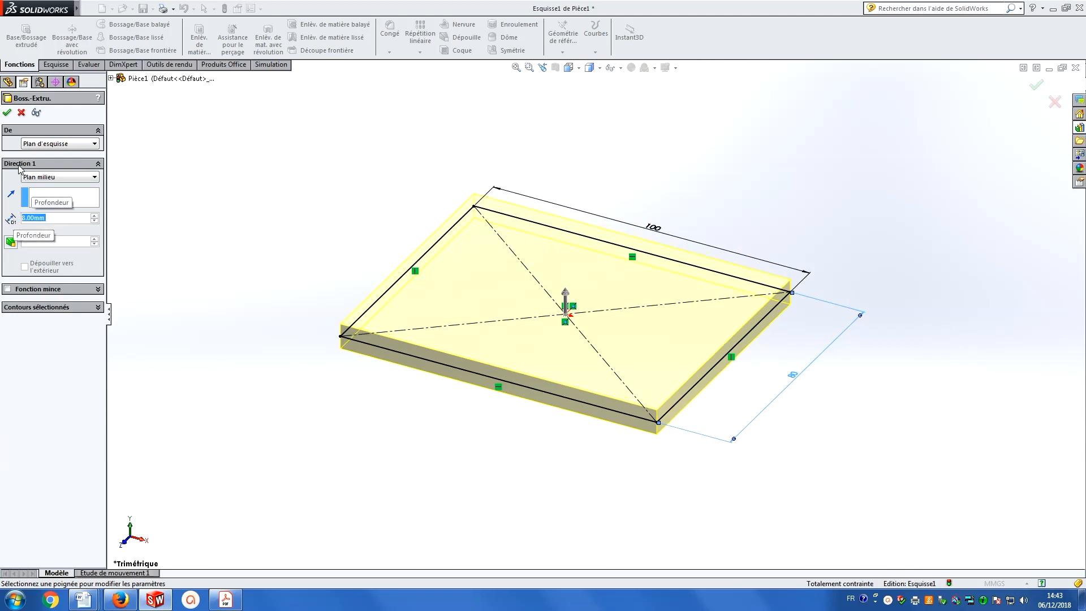
left_click(8, 112)
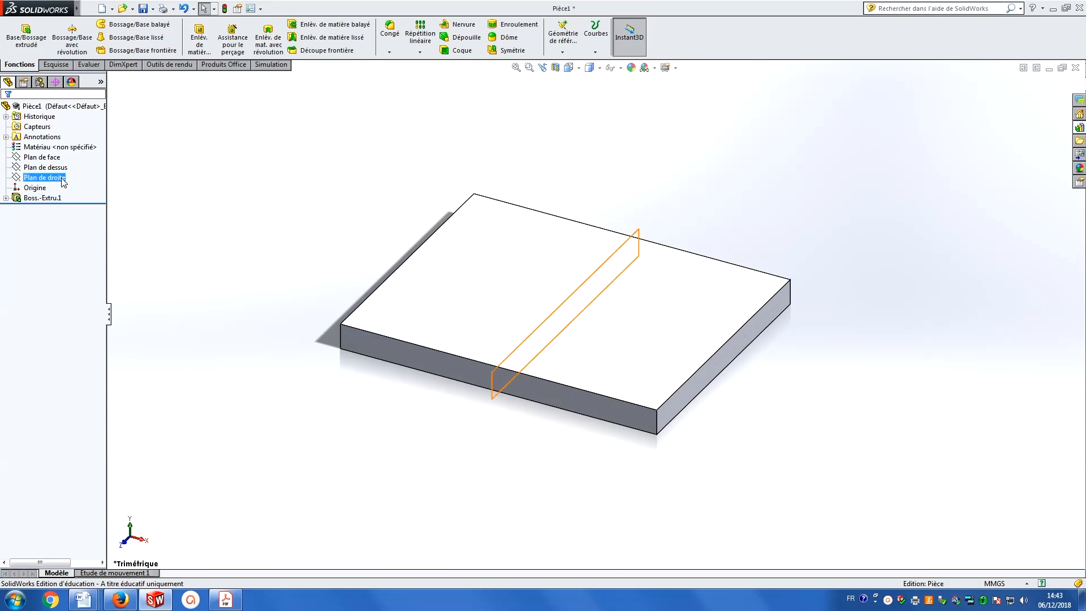
On Plan de face, sketch a circle of about 9 mm radius, centred about 33 mm directly above the origin.
left_click(42, 157)
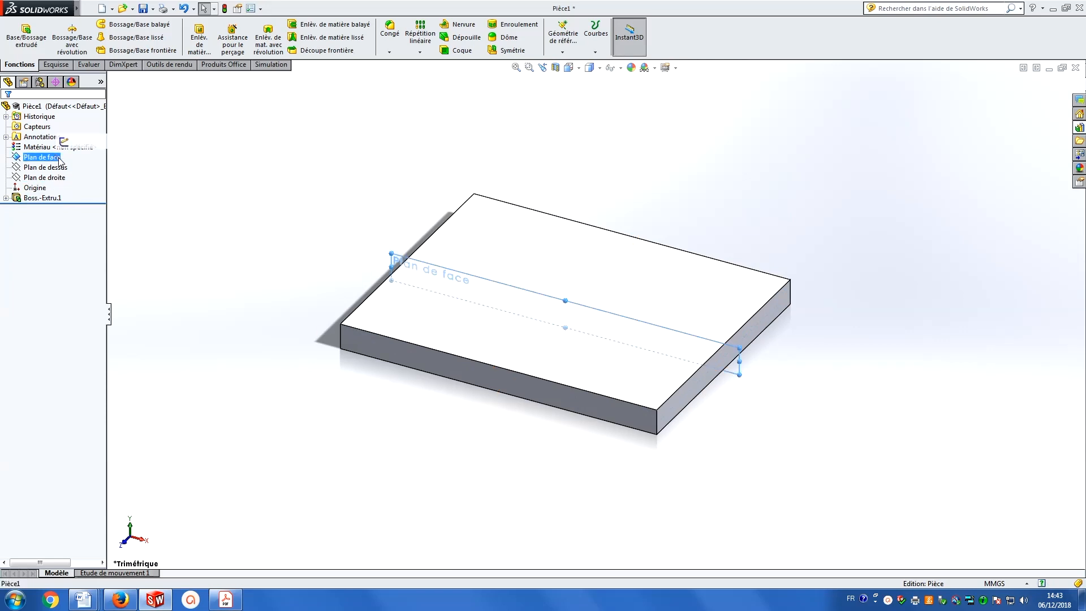
left_click(569, 68)
left_click(628, 125)
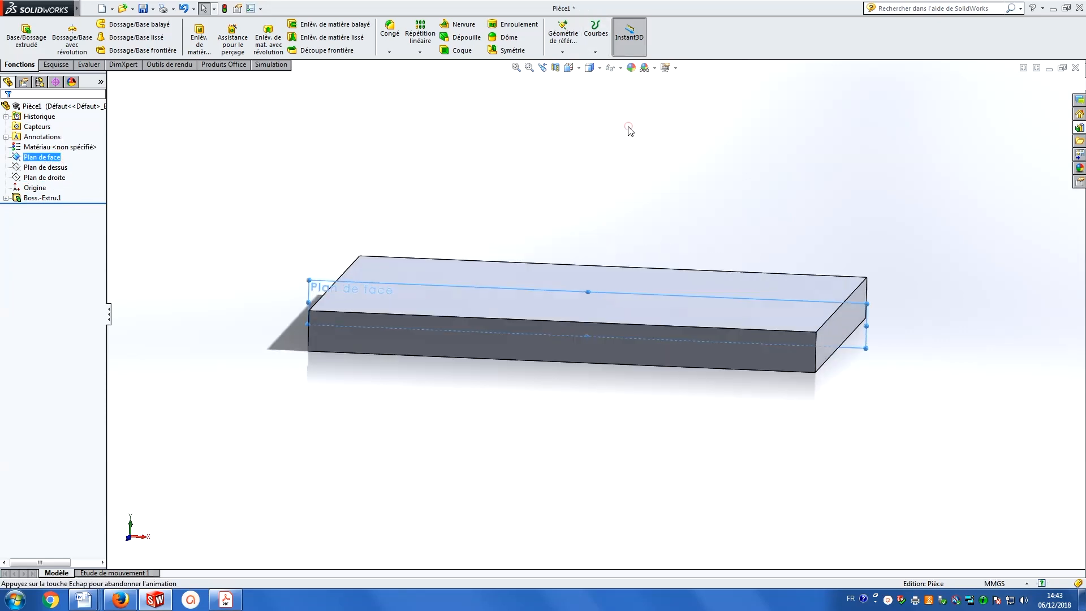
left_click(56, 65)
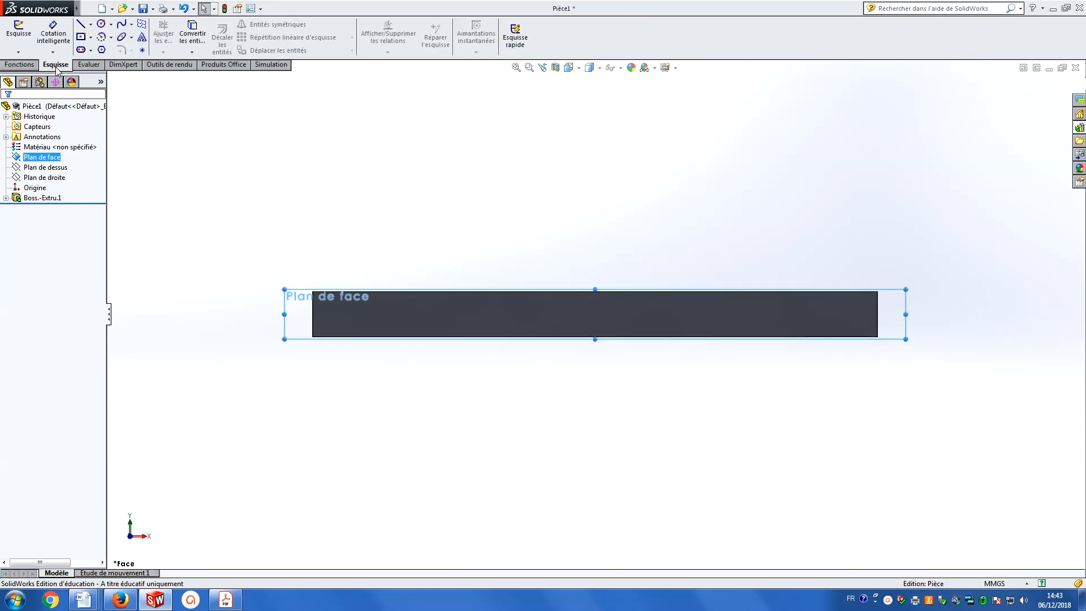
left_click(101, 25)
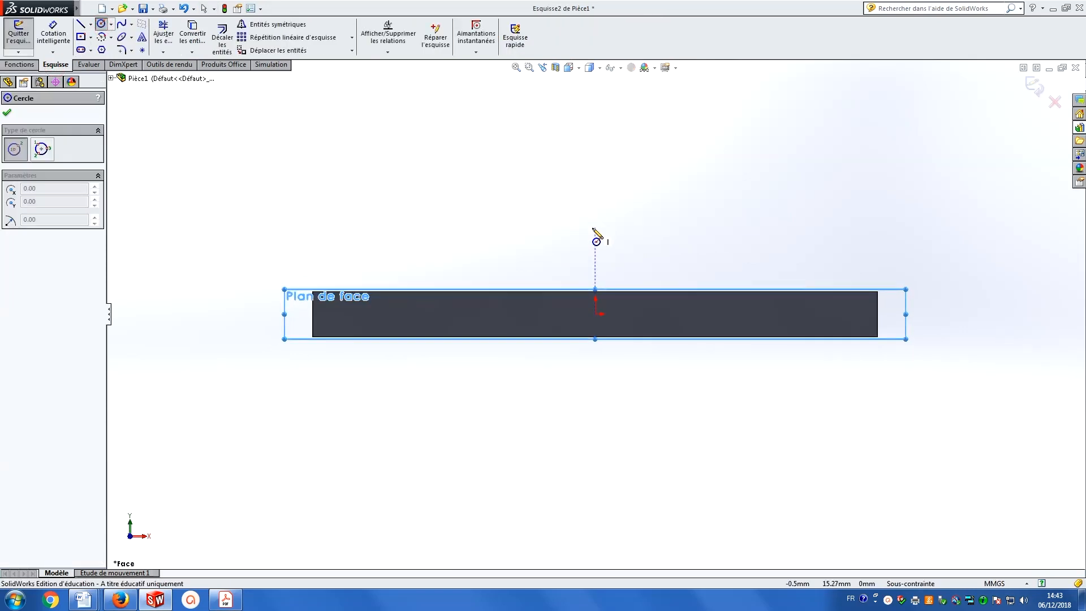
left_click(595, 129)
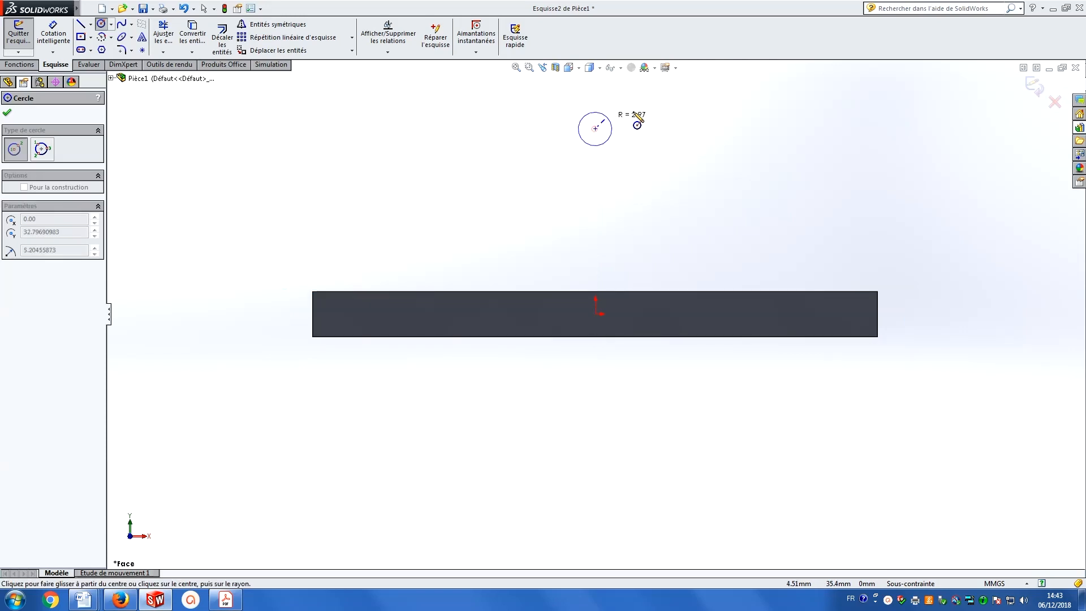
left_click(644, 115)
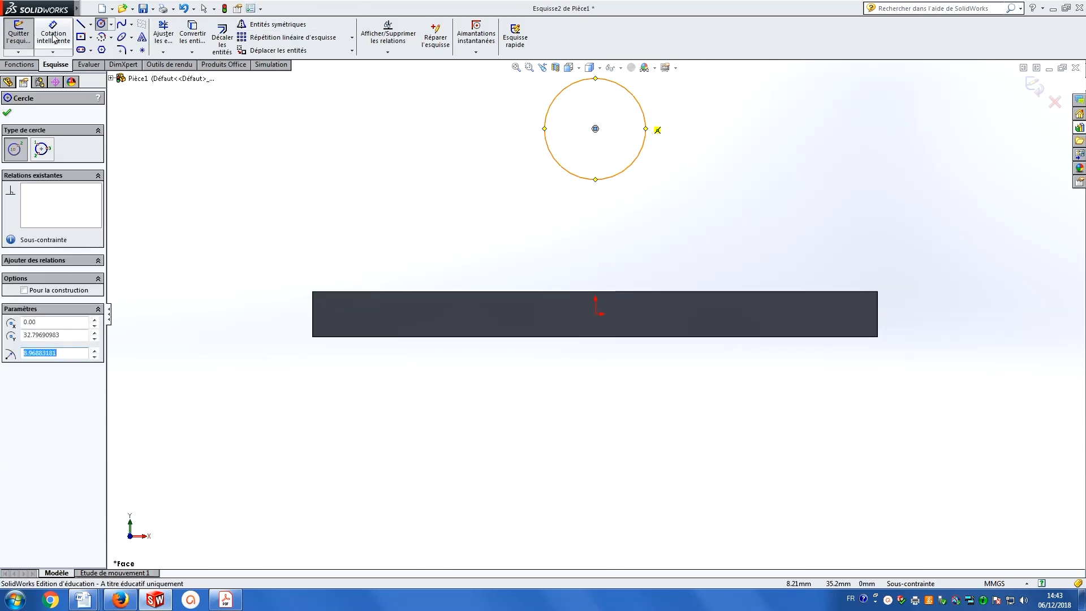
Dimension the circle's diameter to 40 mm.
left_click(54, 37)
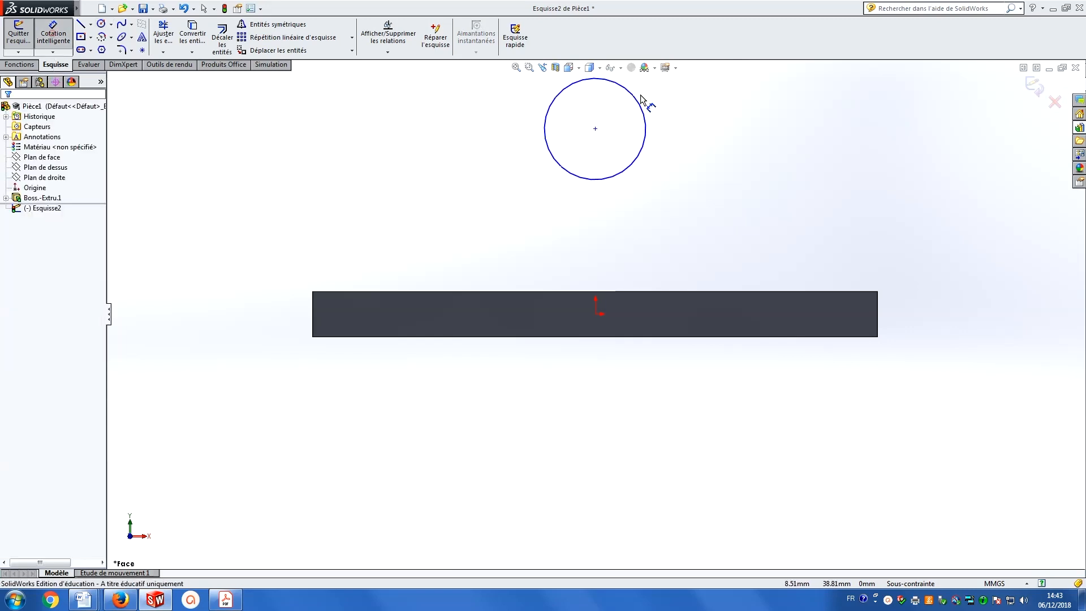
left_click(644, 129)
left_click(693, 133)
type("4")
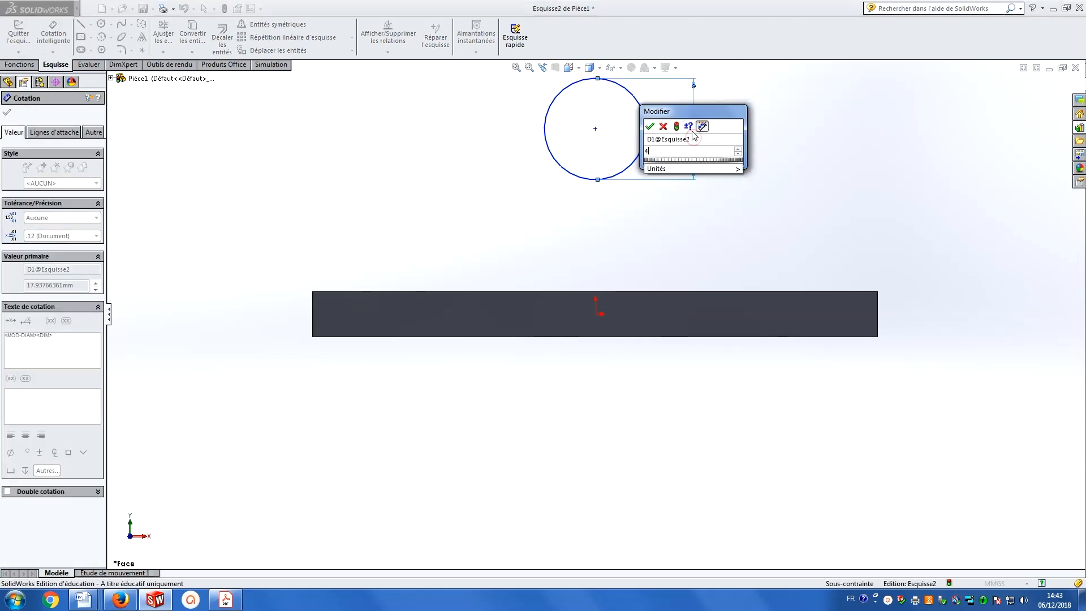
type("0")
key("Return")
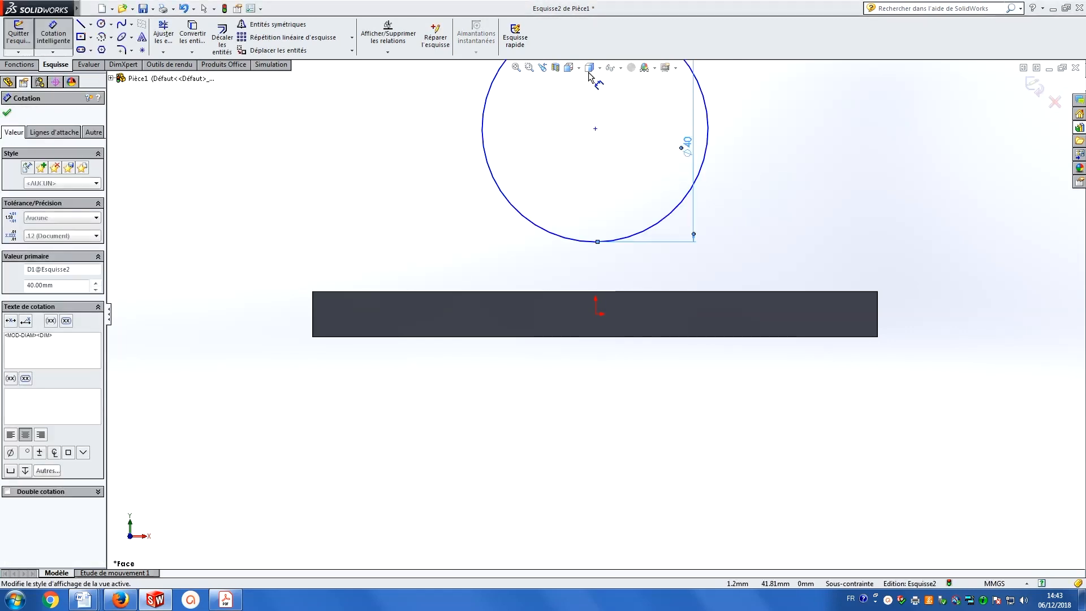
Dimension the circle's centre 66 mm above the base plate's bottom edge.
left_click(568, 68)
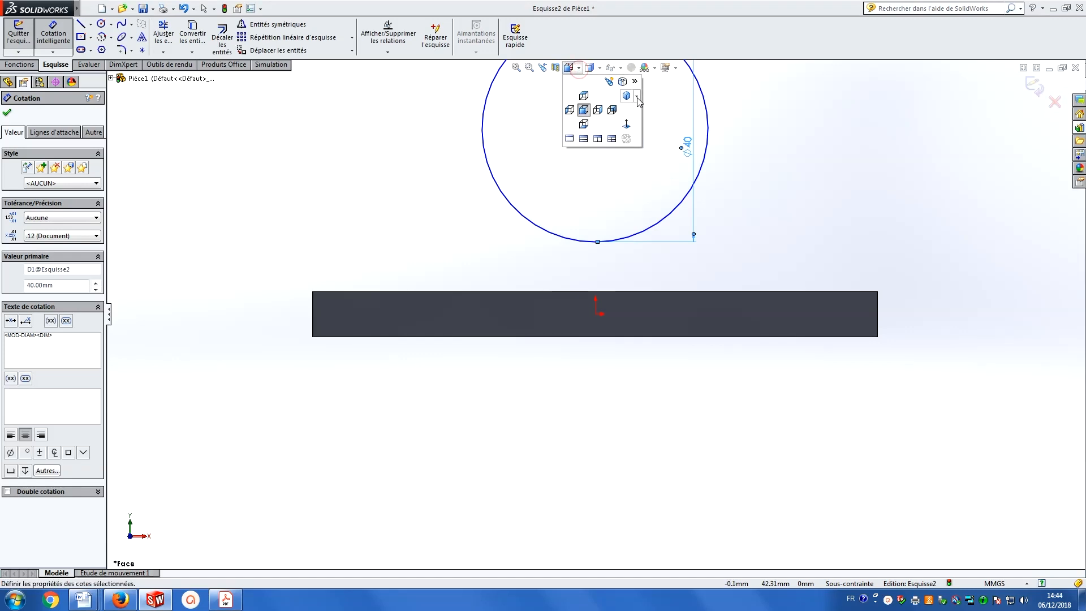
left_click(630, 125)
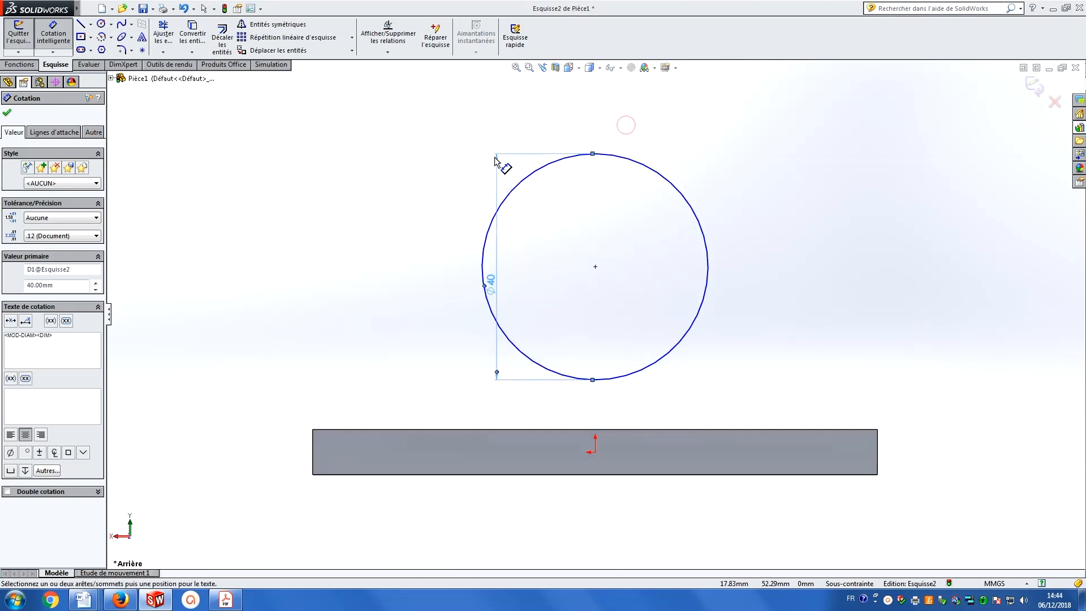
left_click(630, 126)
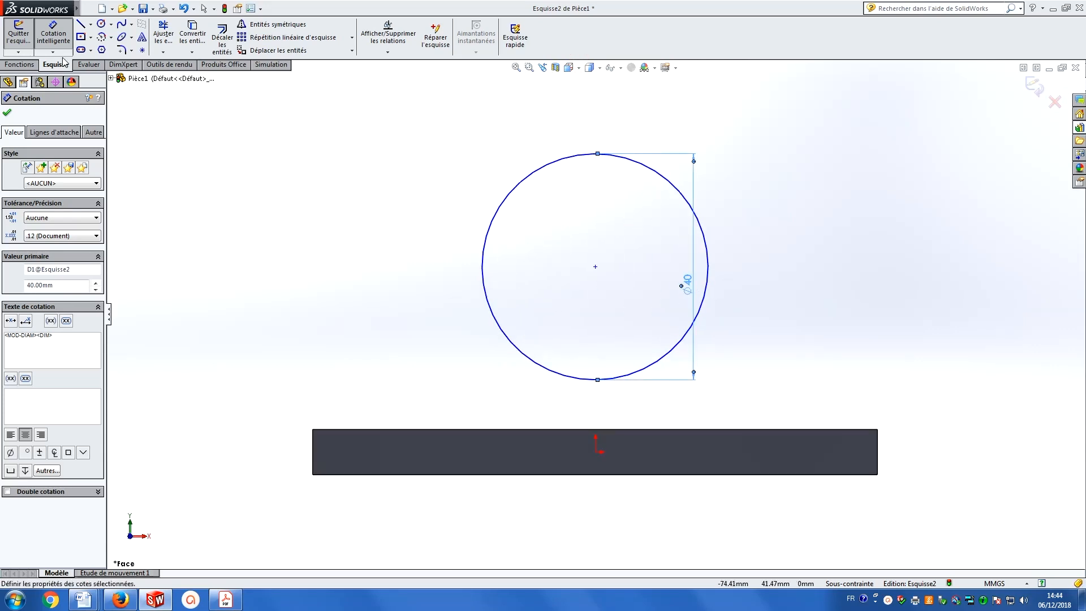
key("Escape")
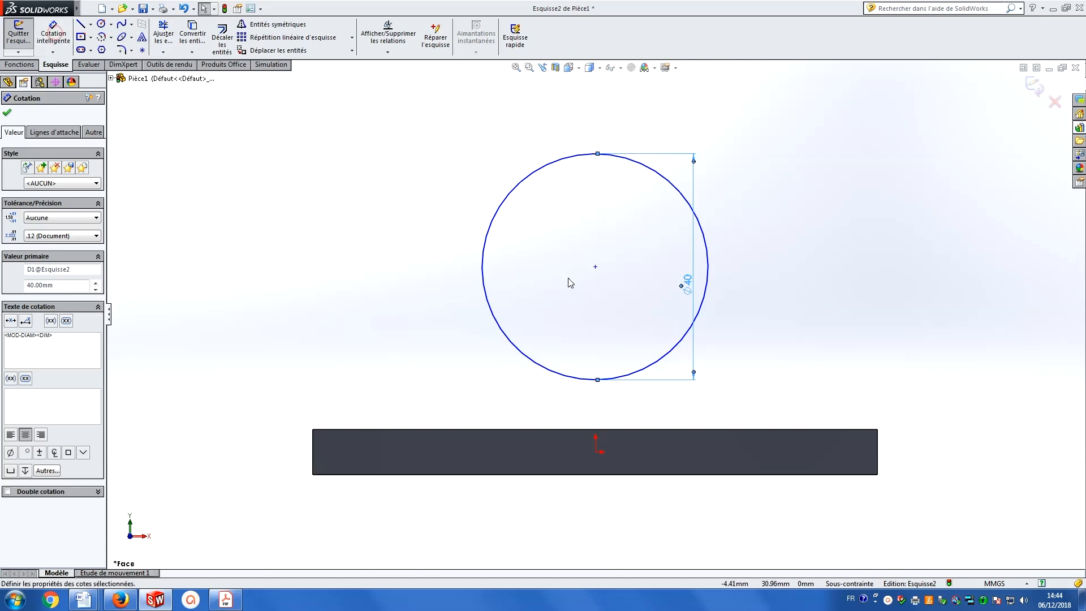
left_click(595, 268)
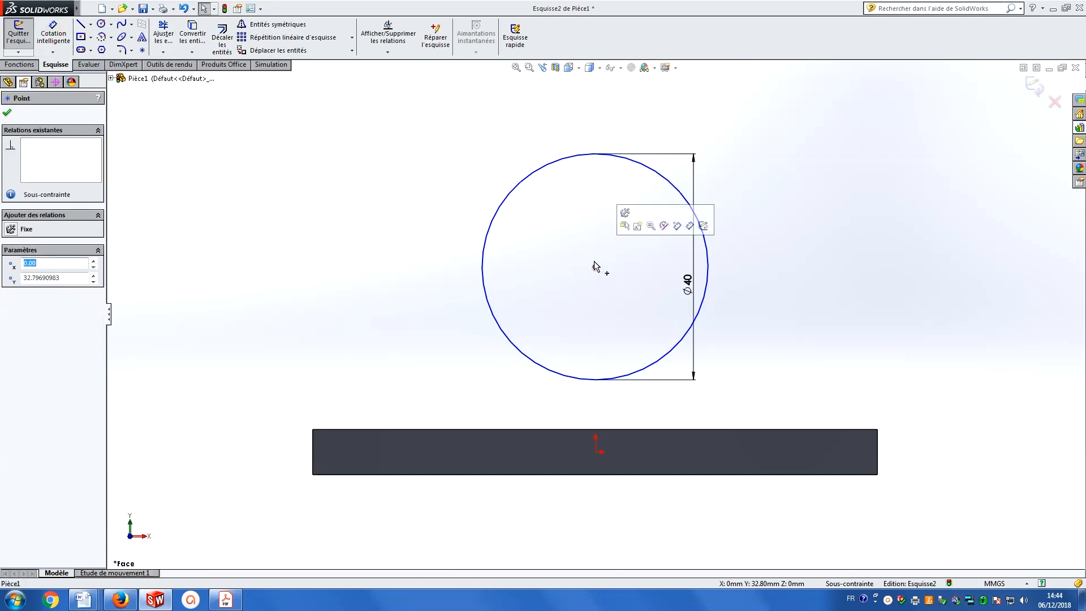
left_click(669, 476, "ctrl")
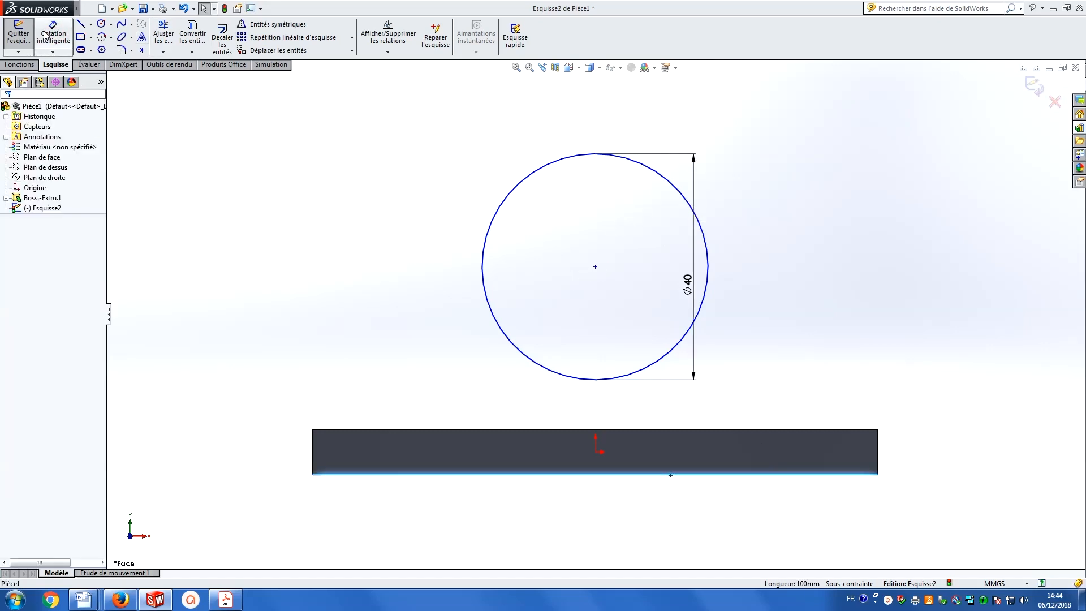
left_click(53, 32)
left_click(596, 268)
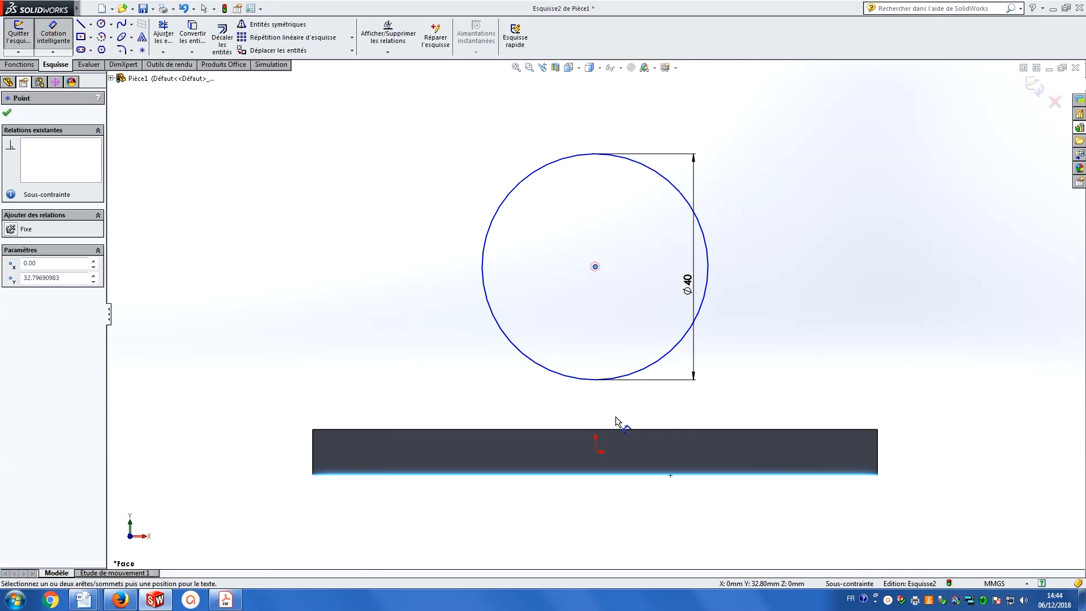
left_click(587, 479)
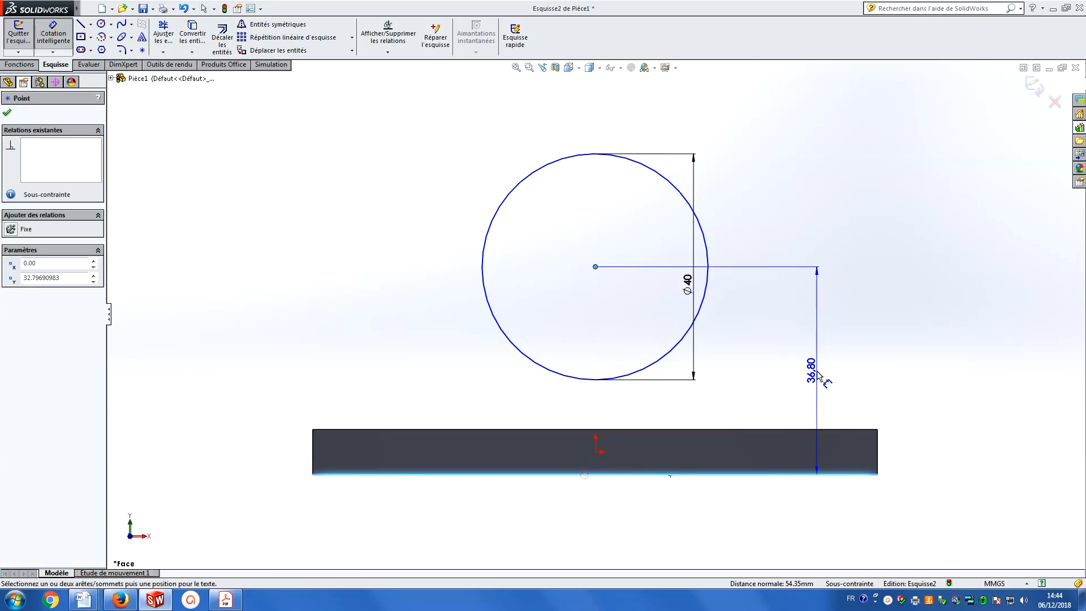
left_click(934, 351)
type("66")
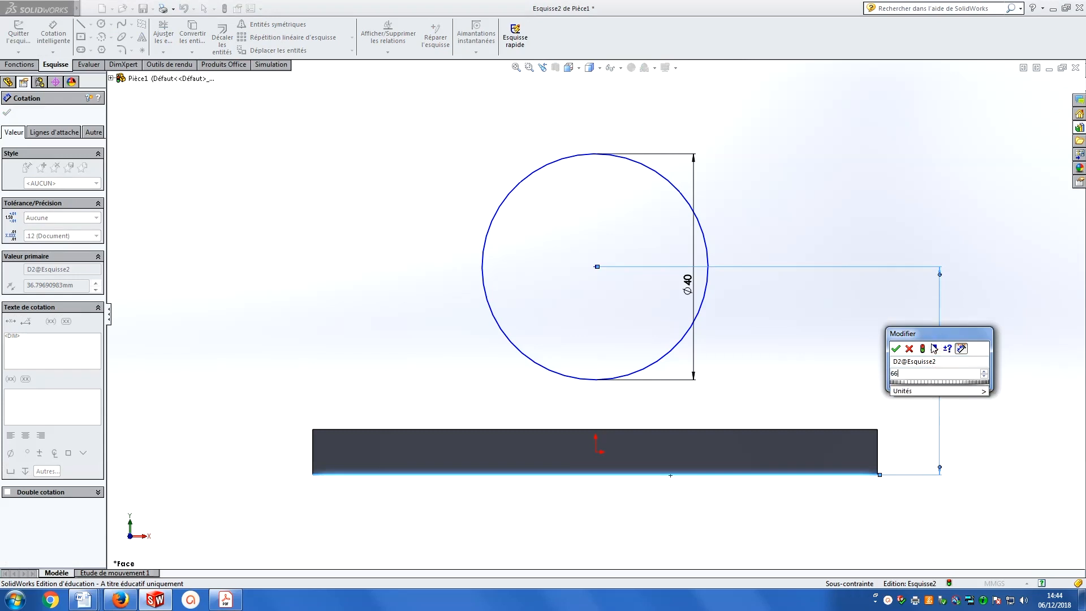
key("Return")
Sketch a closed trapezoid on the plate's top edge, about 93 mm wide at the base, 28 mm at the top and 49 mm high.
left_click(516, 68)
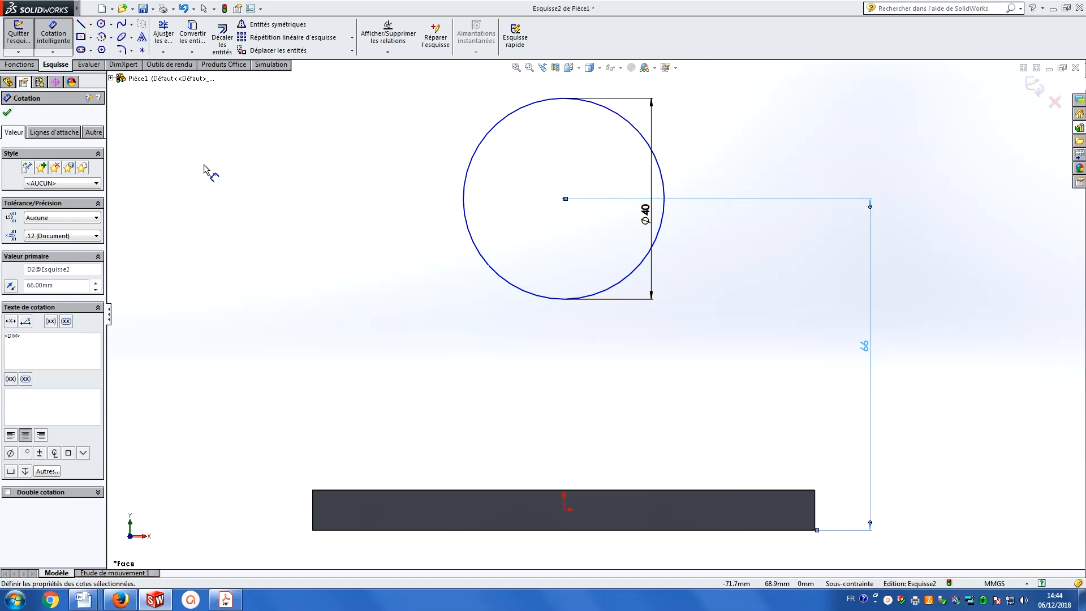
left_click(82, 25)
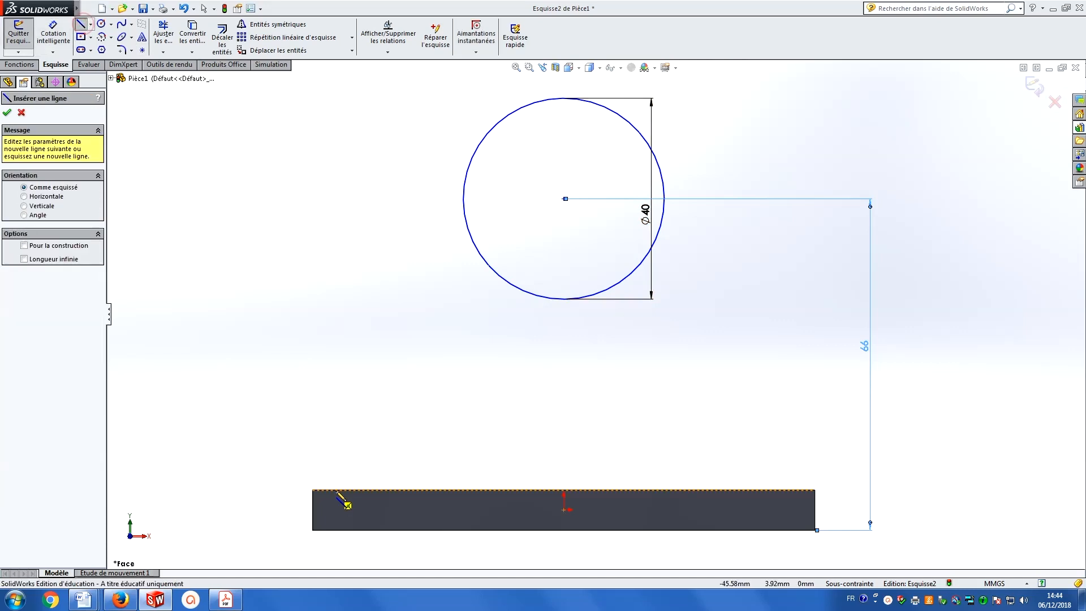
left_click(331, 490)
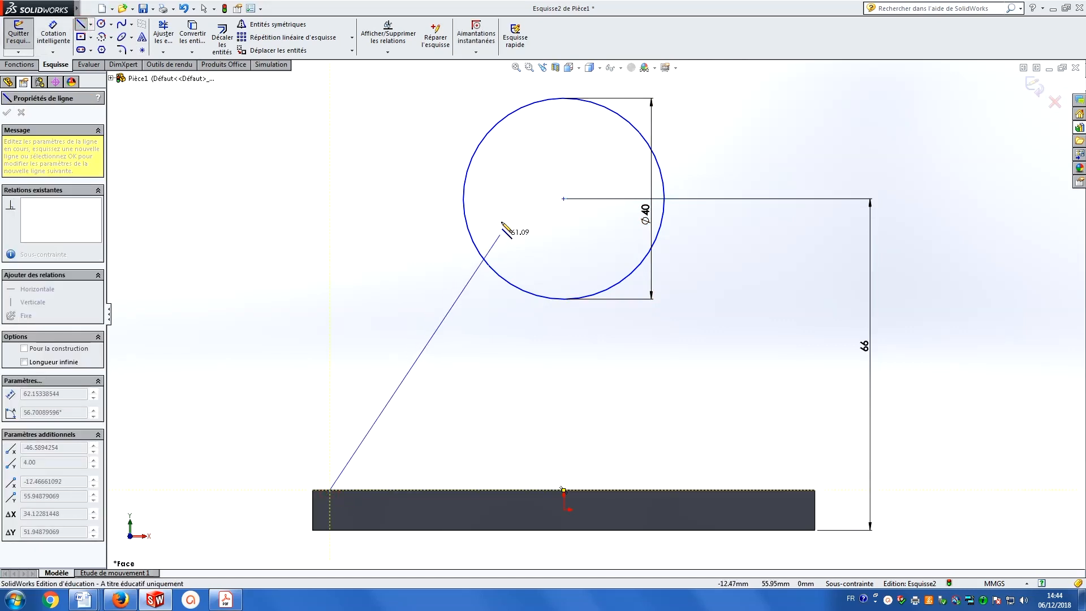
left_click(494, 245)
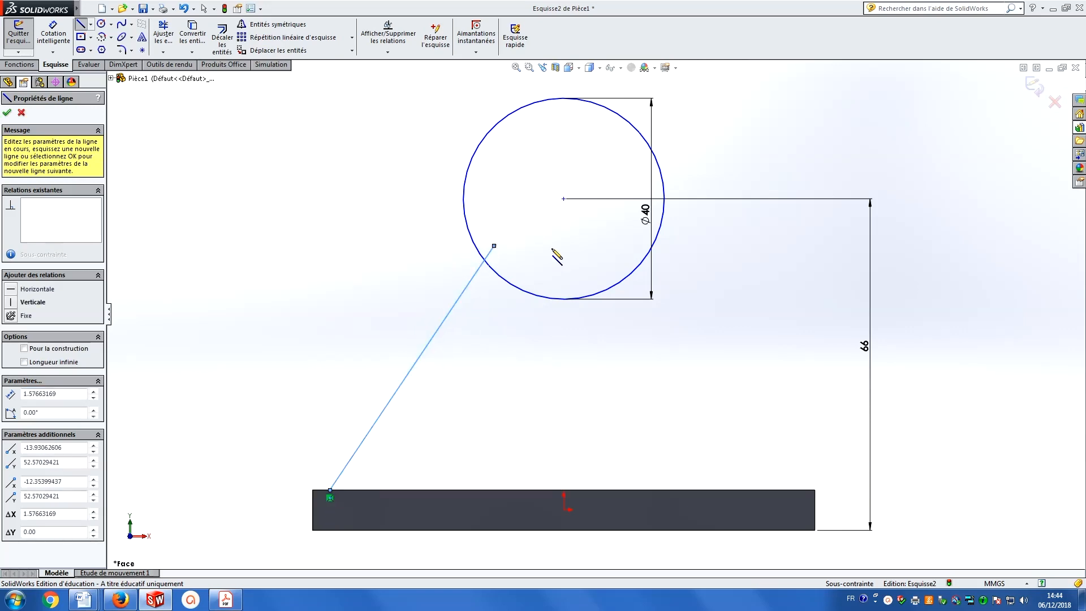
left_click(636, 245)
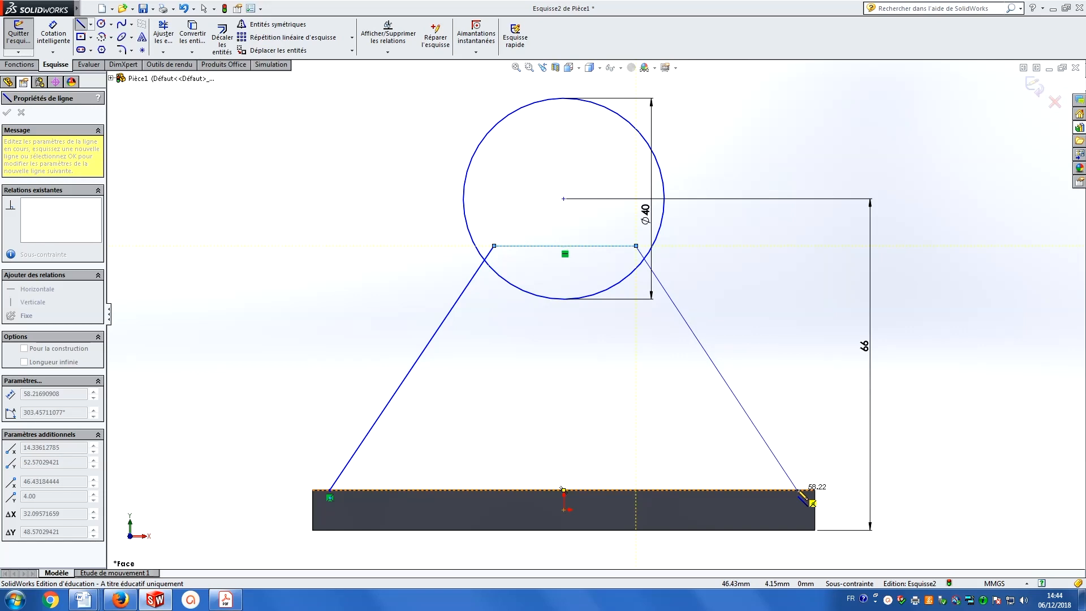
left_click(797, 490)
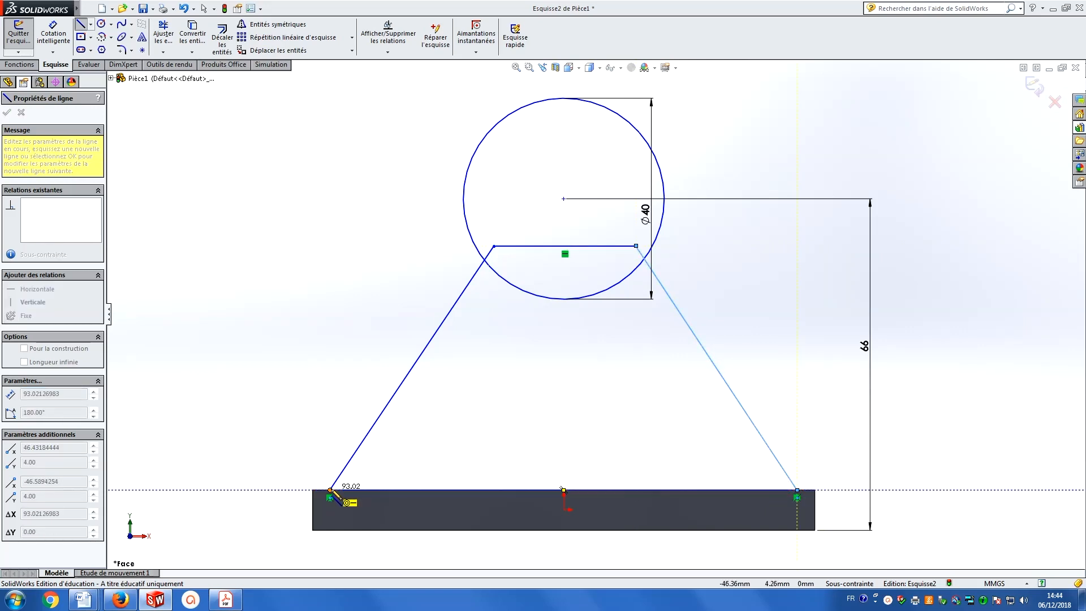
left_click(331, 491)
Dimension the trapezoid's lower left corner 4 mm from the plate's left edge.
left_click(54, 35)
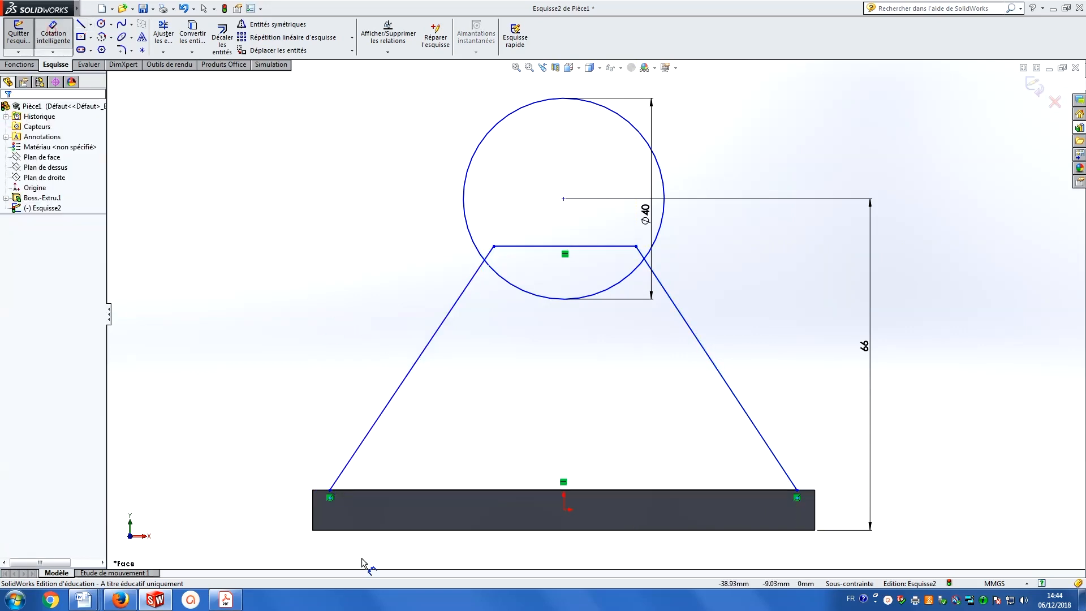
left_click(330, 490)
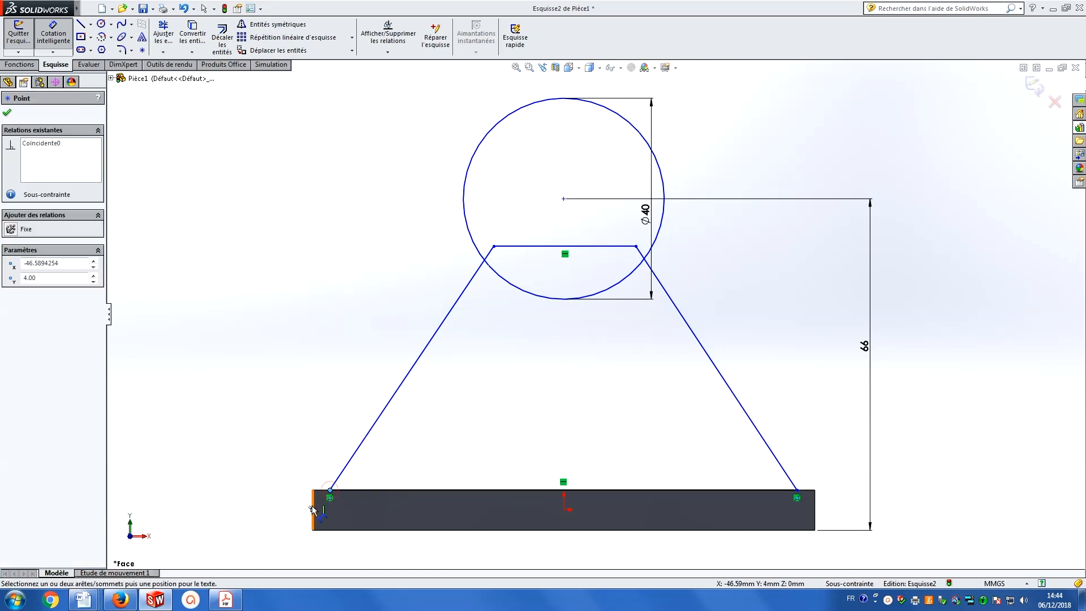
left_click(313, 504)
left_click(321, 456)
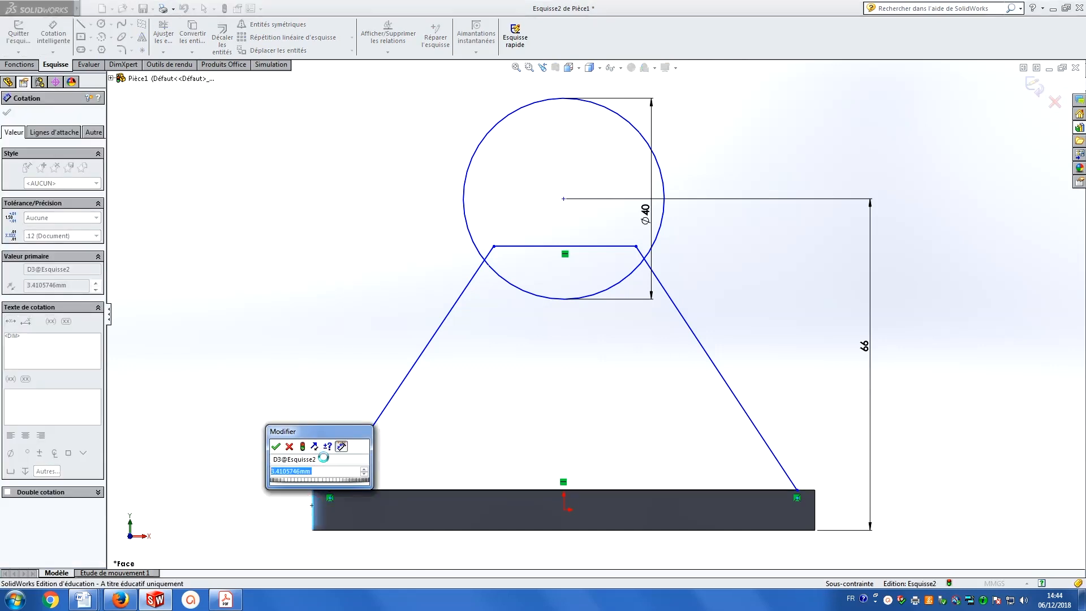
type("4")
left_click(276, 448)
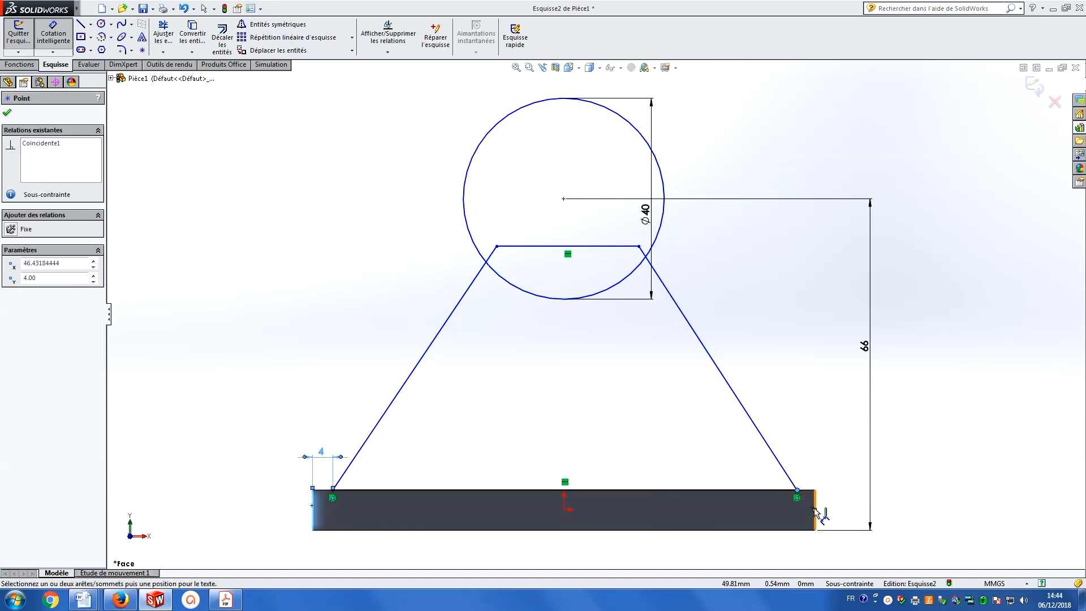
Dimension the trapezoid's lower right corner 4 mm from the plate's right edge.
left_click(814, 508)
left_click(808, 465)
type("4")
key("Return")
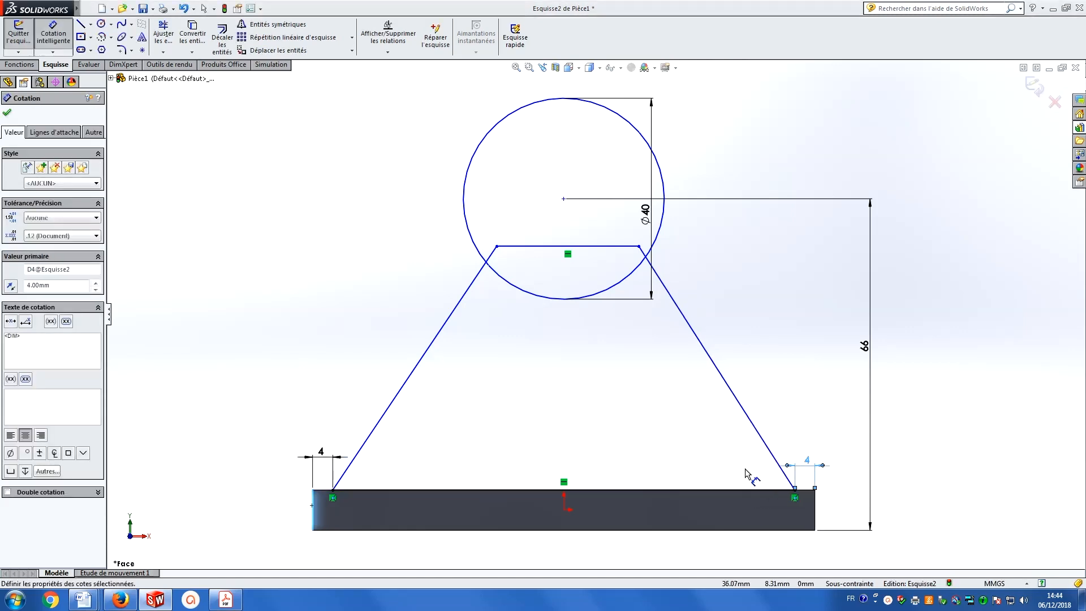
key("Escape")
key("Escape")
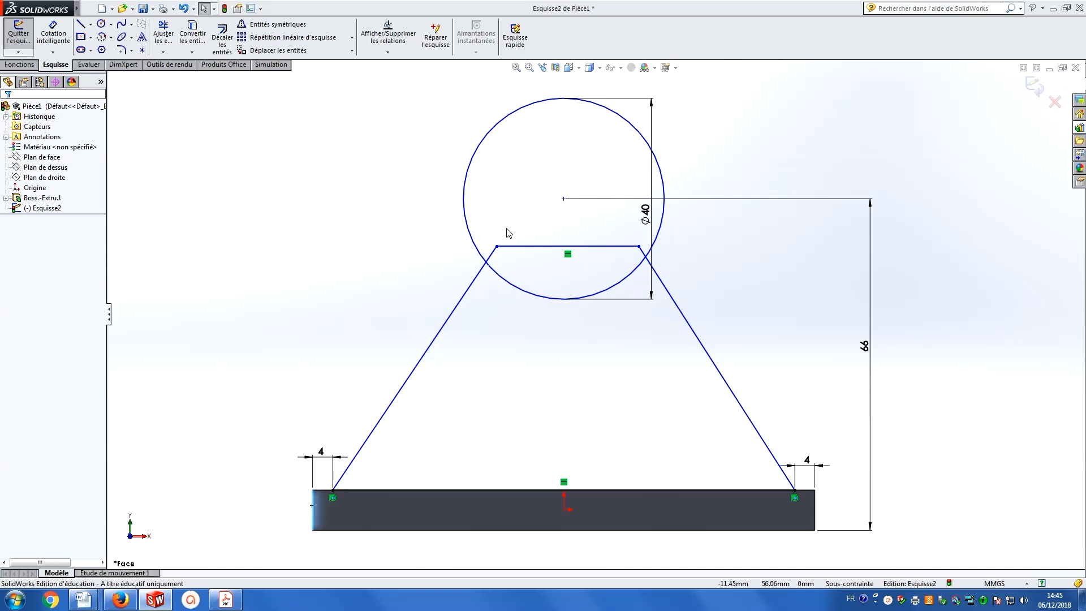
Delete the 40 mm circle from the sketch together with its dimensions.
left_click(515, 285)
key("Delete")
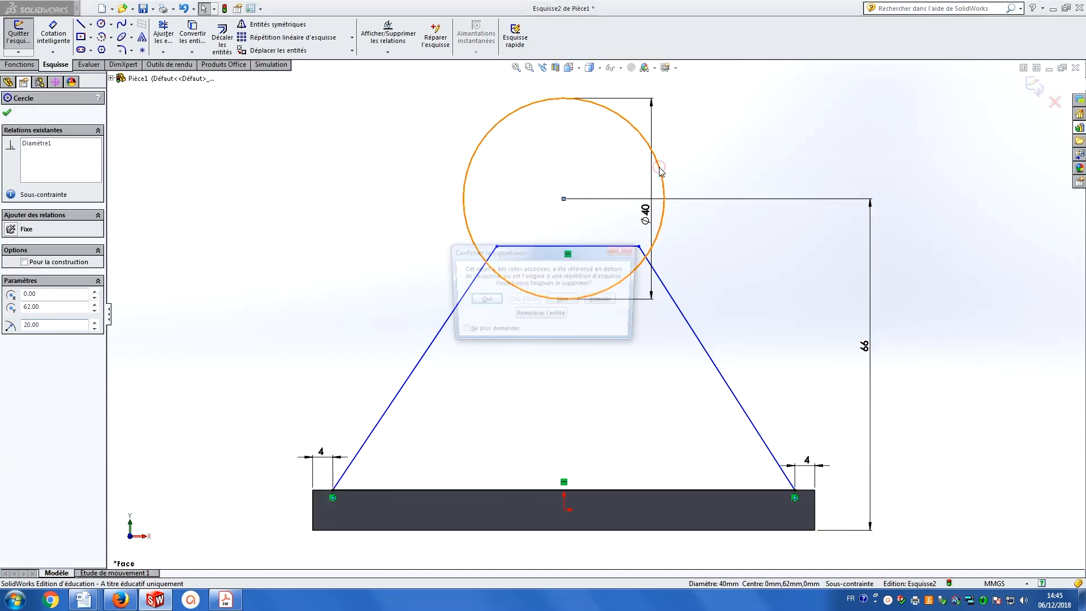
left_click(486, 302)
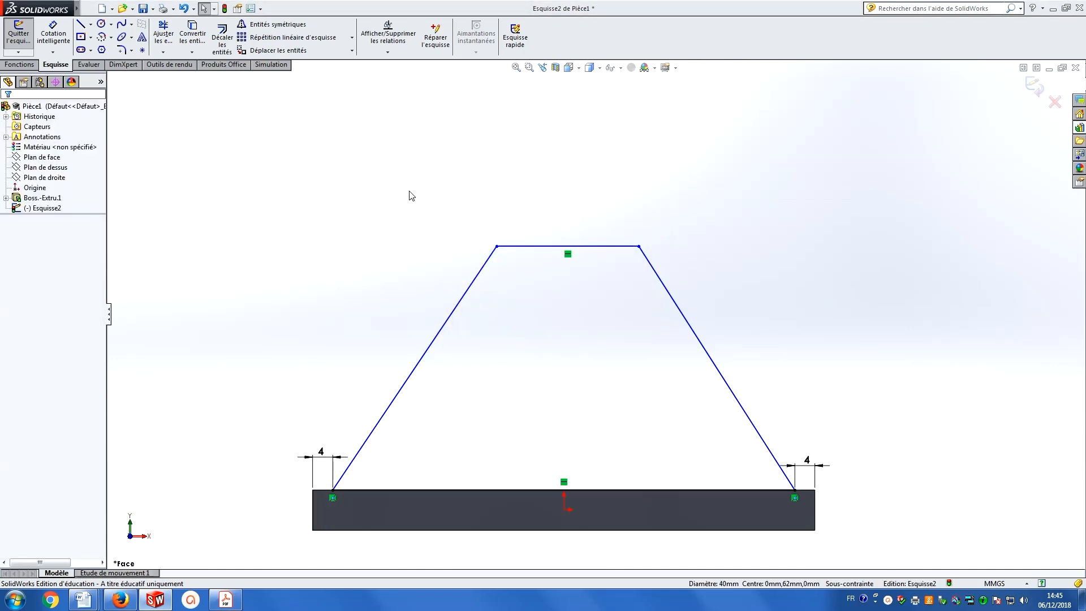
Dimension the trapezoid's top line 66 mm above the plate's bottom edge.
left_click(53, 26)
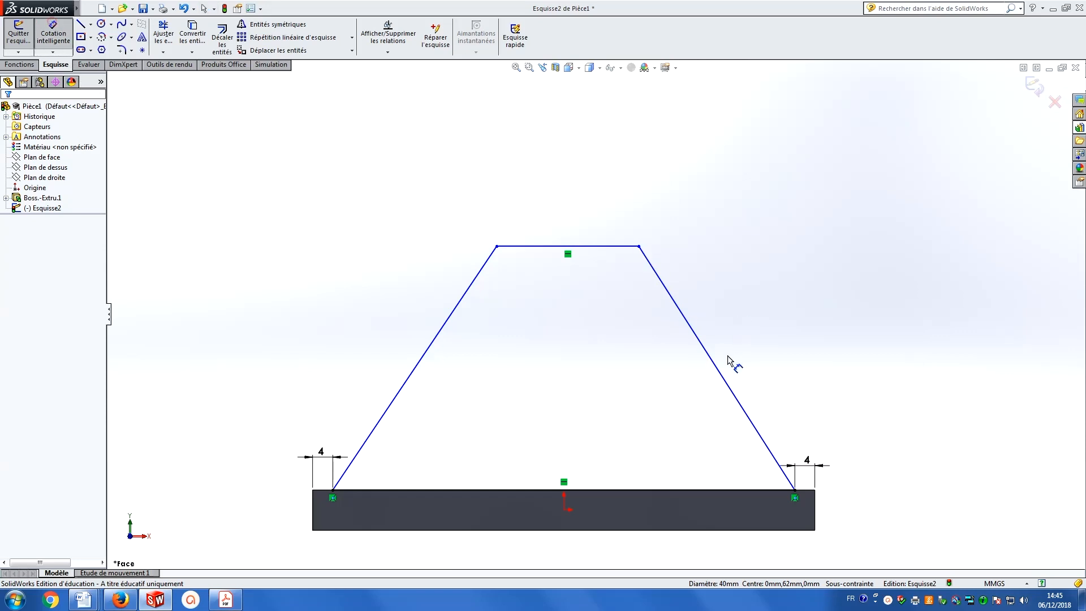
left_click(612, 248)
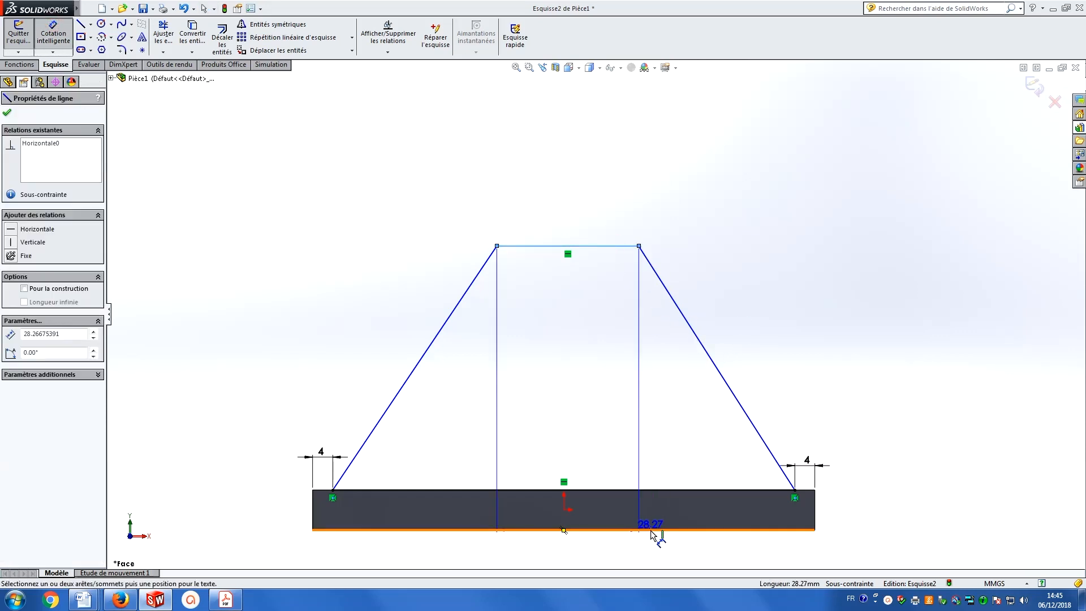
left_click(654, 534)
left_click(895, 394)
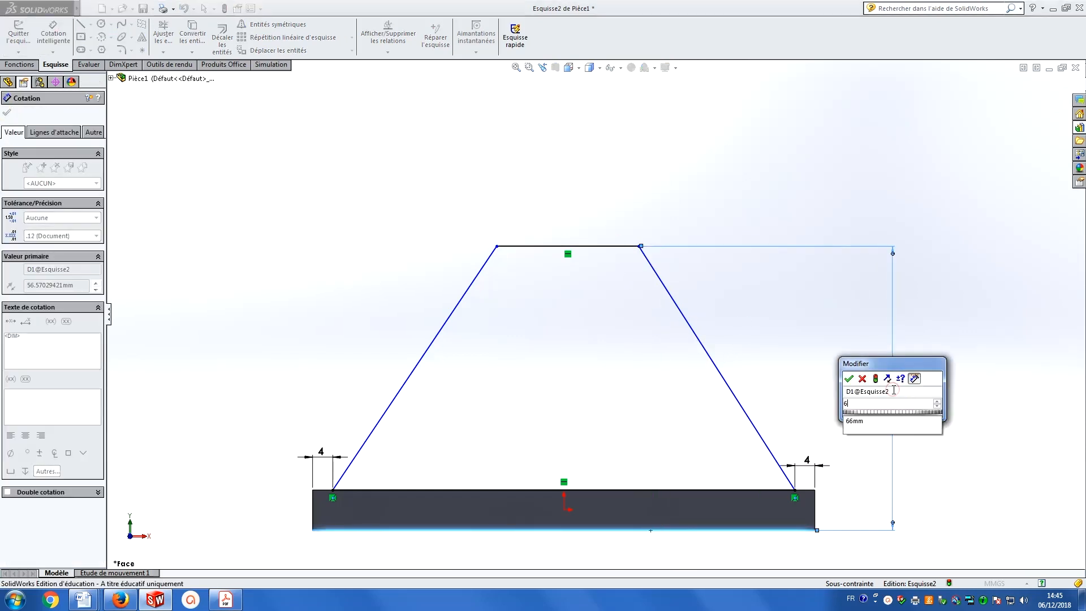
key("Return")
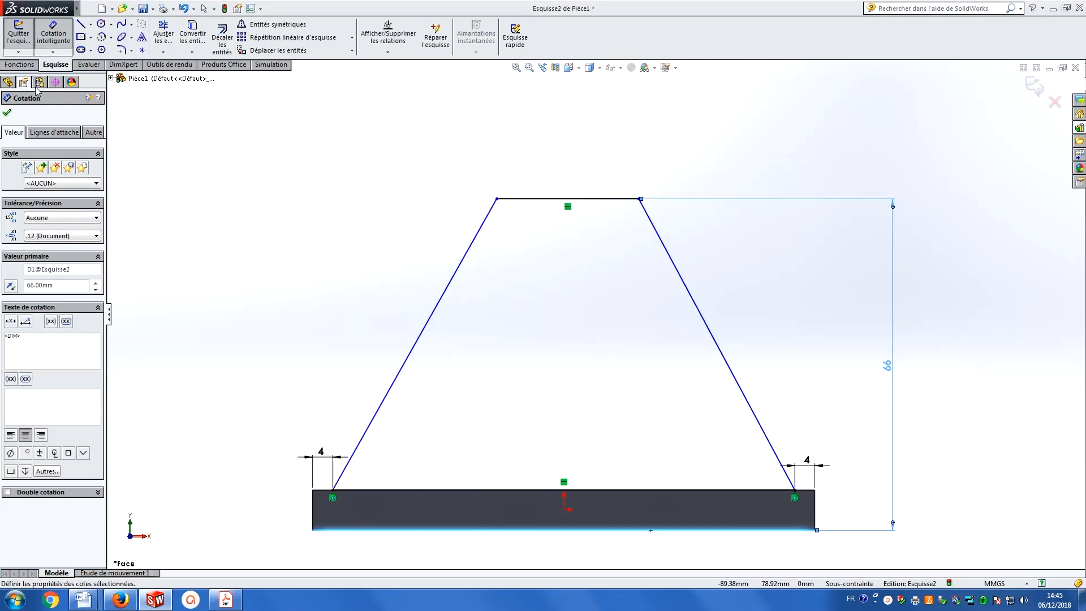
Dimension the length of the trapezoid's top line to 40 mm.
left_click(51, 33)
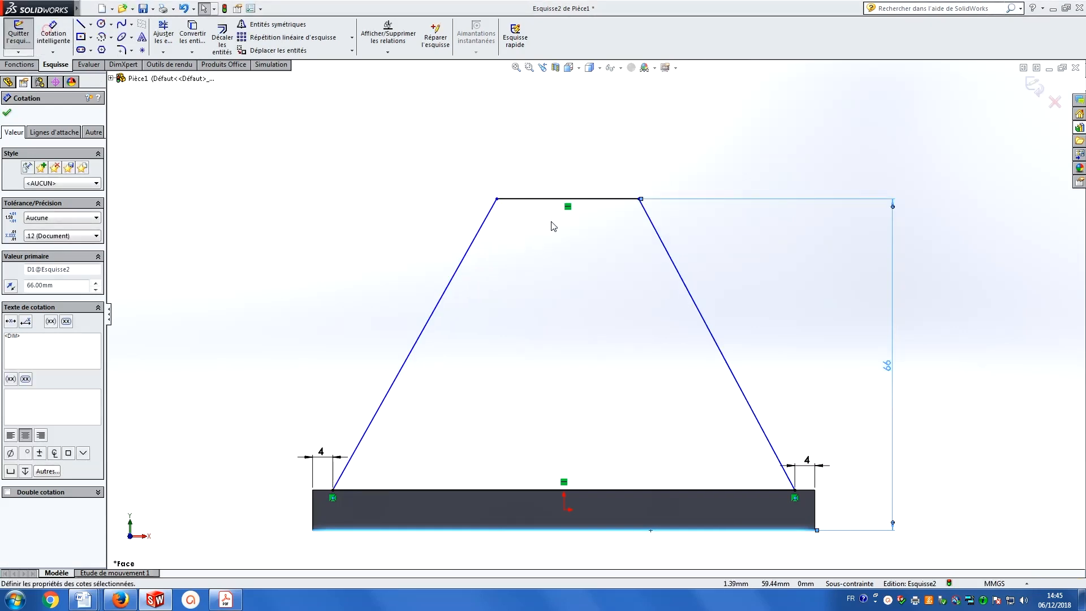
left_click(68, 29)
left_click(526, 199)
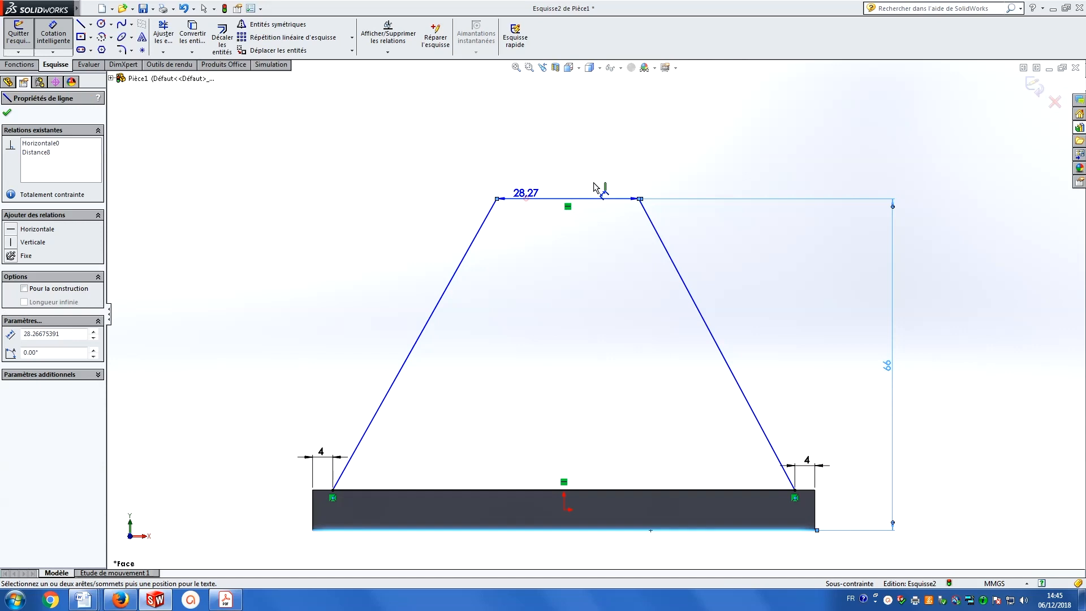
left_click(565, 175)
type("40")
key("Return")
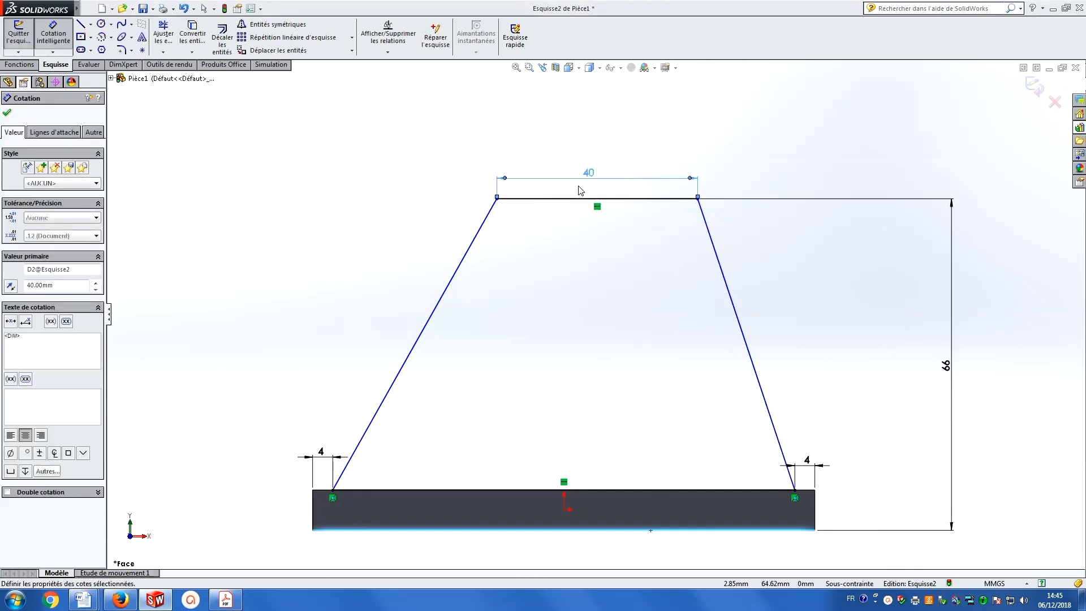
Dimension the horizontal span of the trapezoid's right slanted side to 26 mm.
left_click(745, 340)
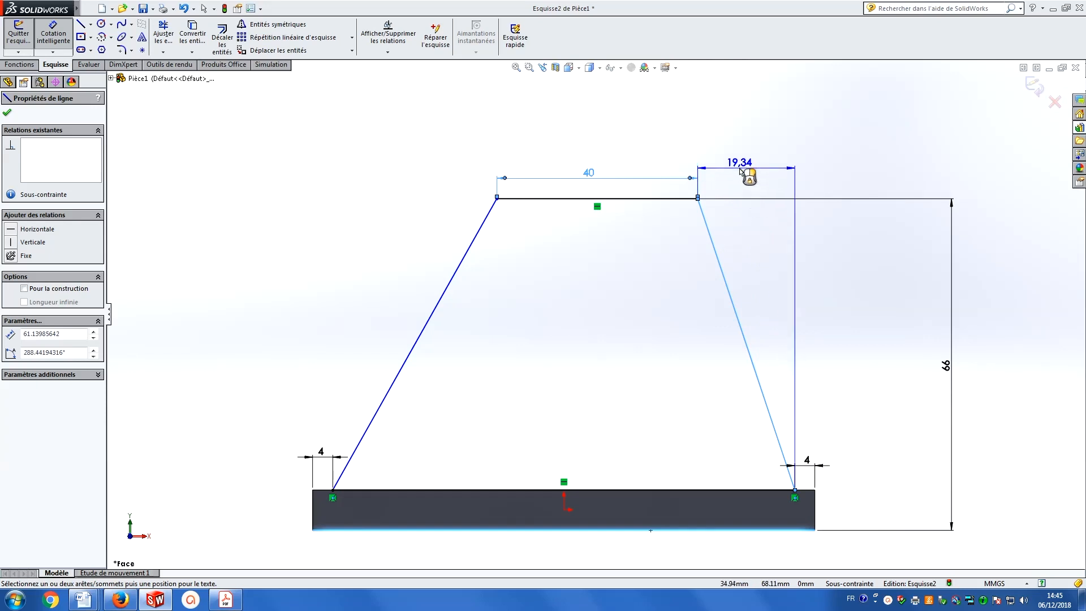
left_click(753, 188)
type("26")
key("Return")
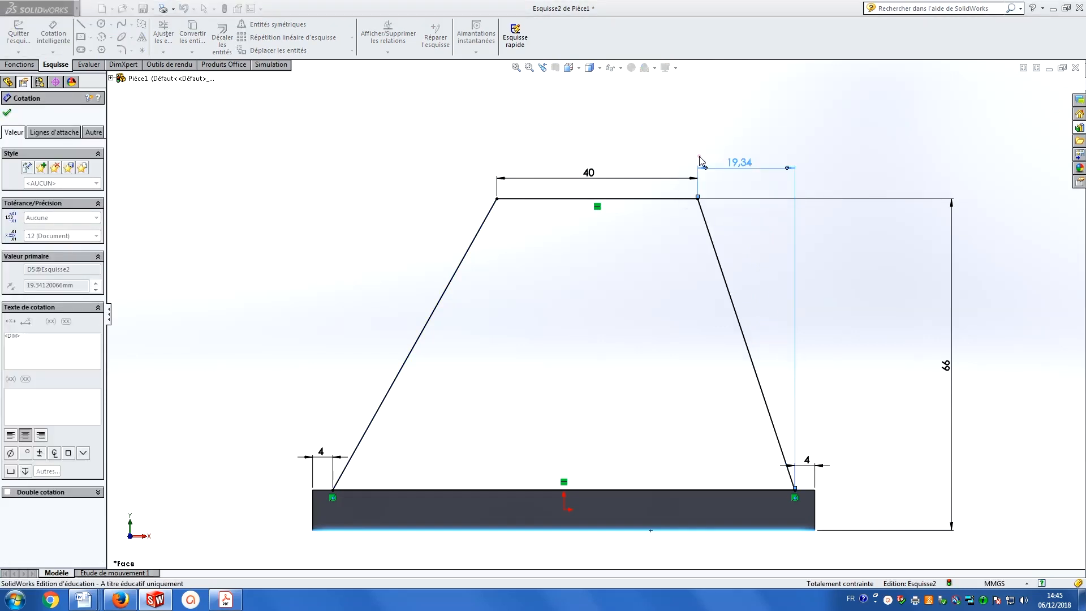
Extrude the trapezoid sketch 8 mm with the mid-plane end condition, merged with the base plate.
left_click(579, 68)
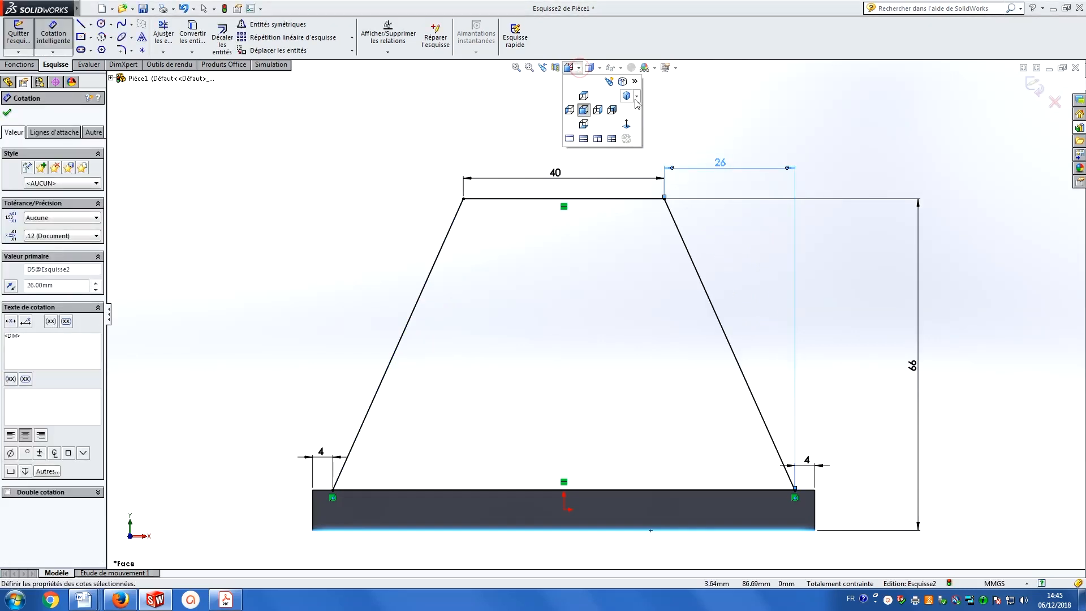
left_click(636, 97)
left_click(647, 105)
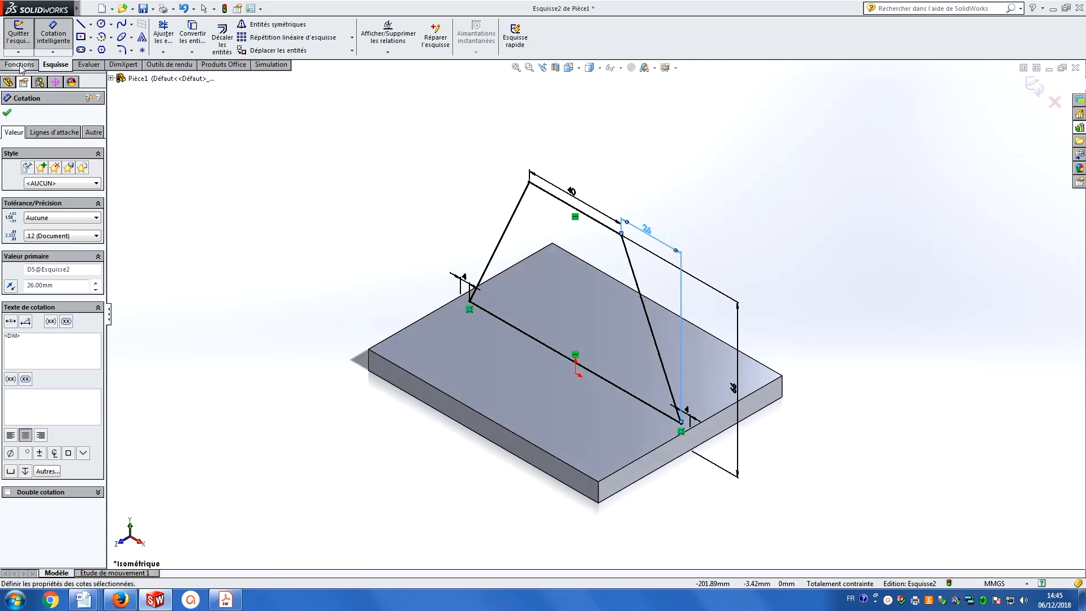
left_click(20, 65)
left_click(26, 35)
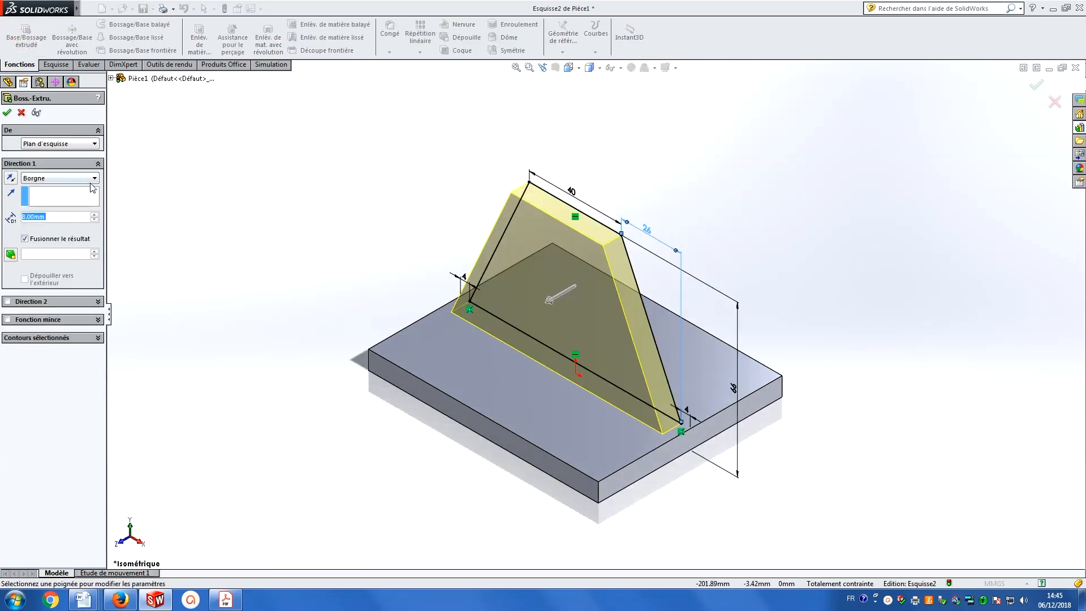
left_click(94, 179)
left_click(69, 233)
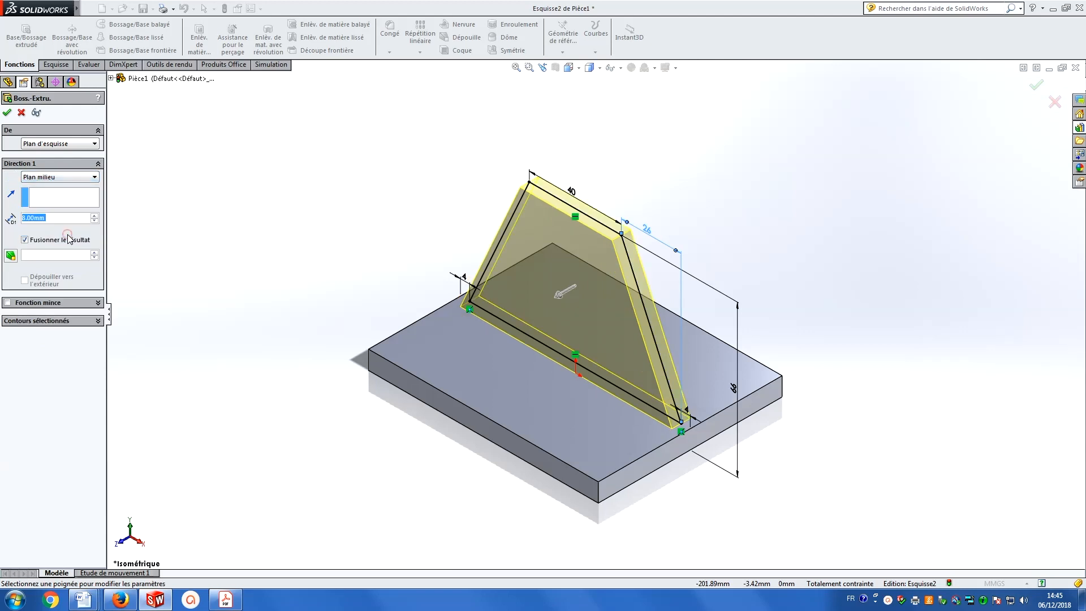
left_click(7, 113)
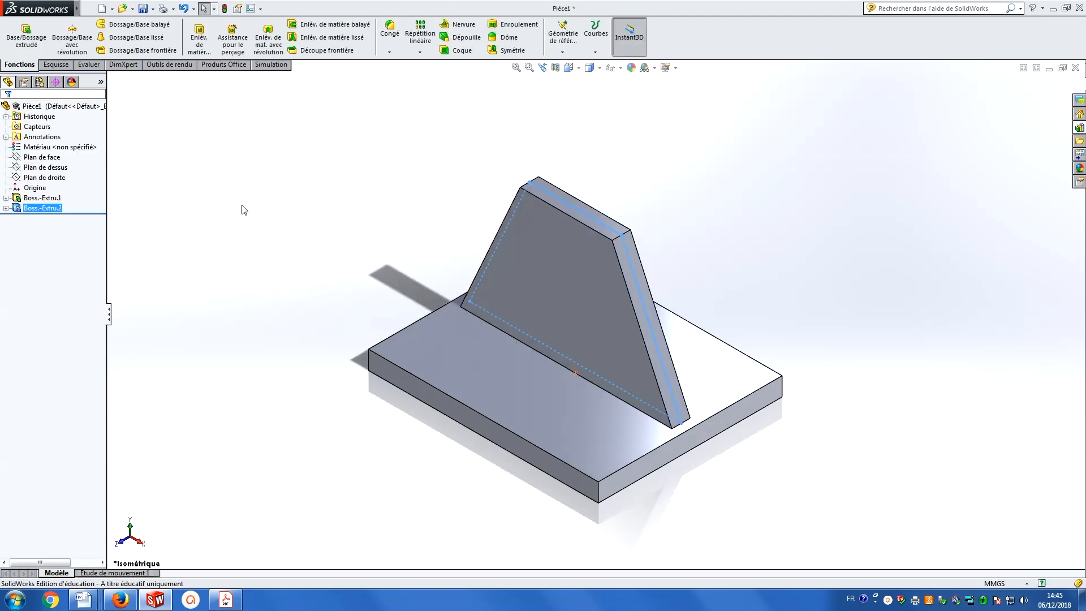
Sketch a 20 mm radius circle on the front plane, centred on the midpoint of the web's top edge and passing through its corner.
left_click(565, 294)
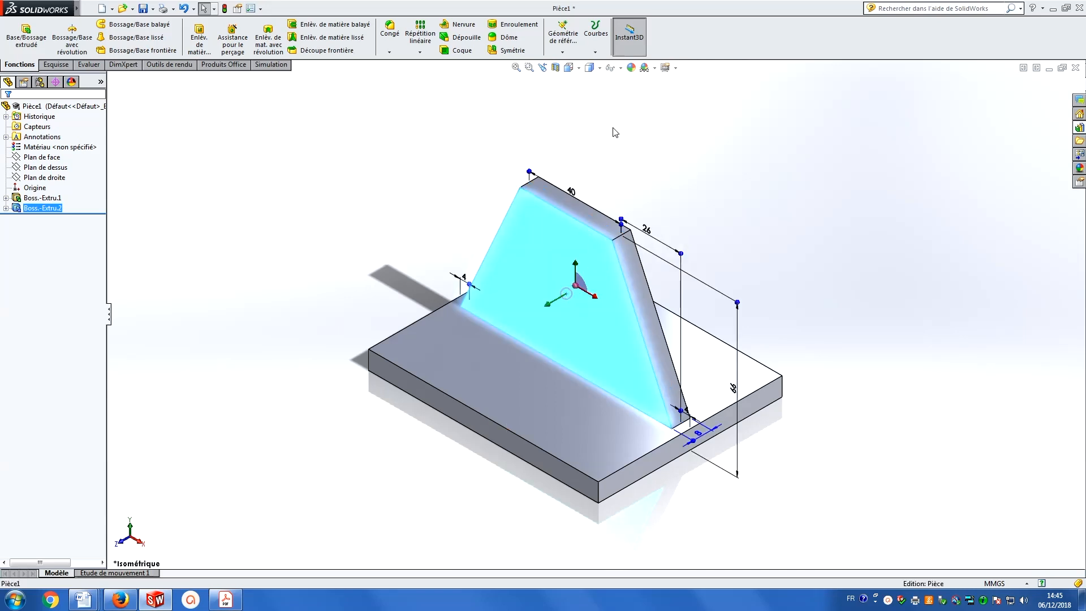
left_click(245, 218)
left_click(51, 158)
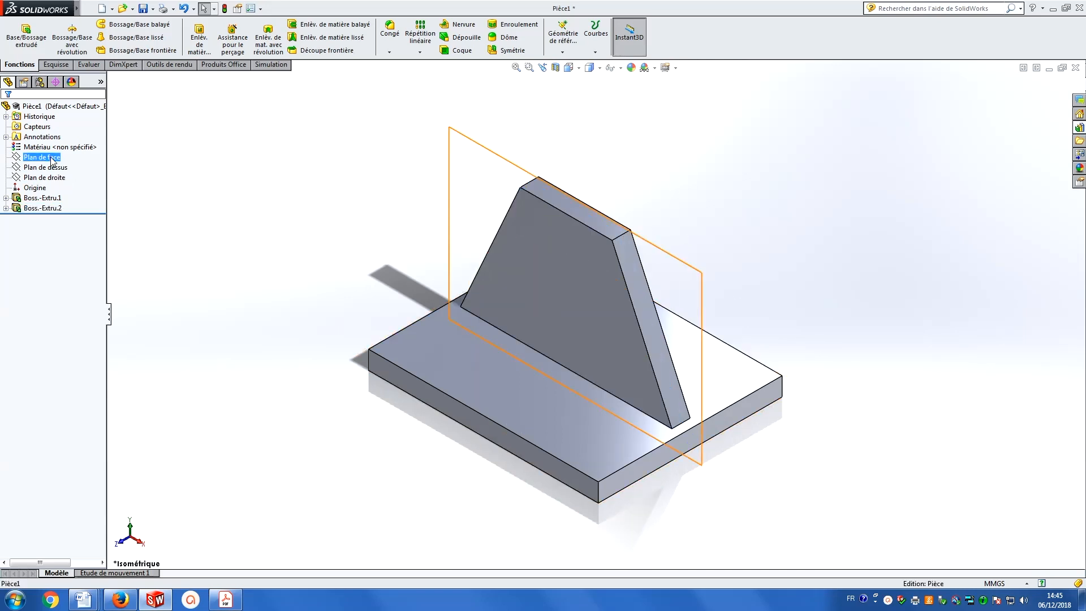
left_click(577, 68)
left_click(626, 128)
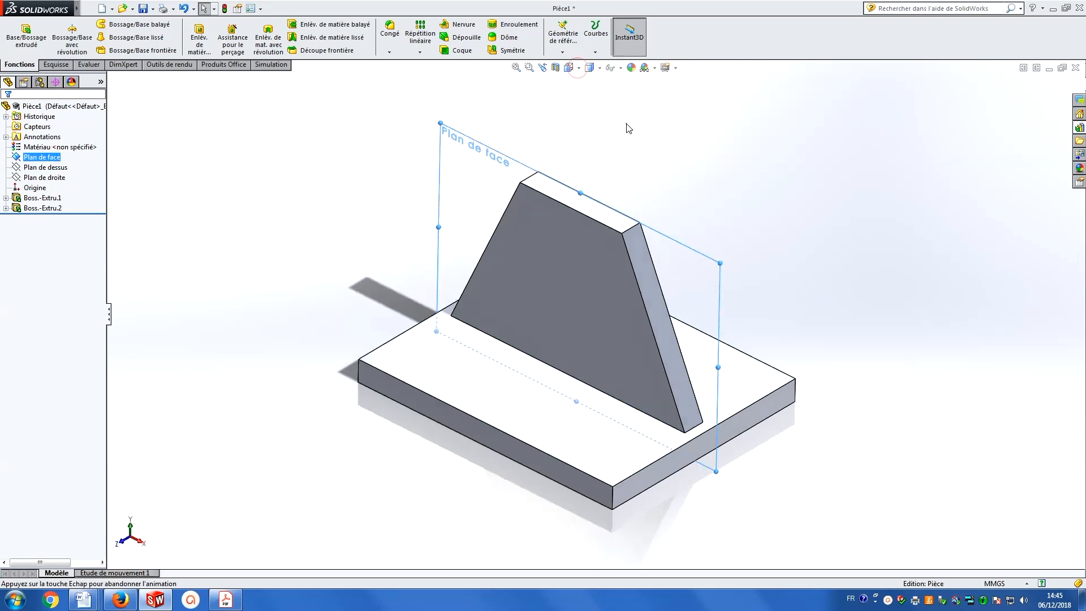
left_click(55, 64)
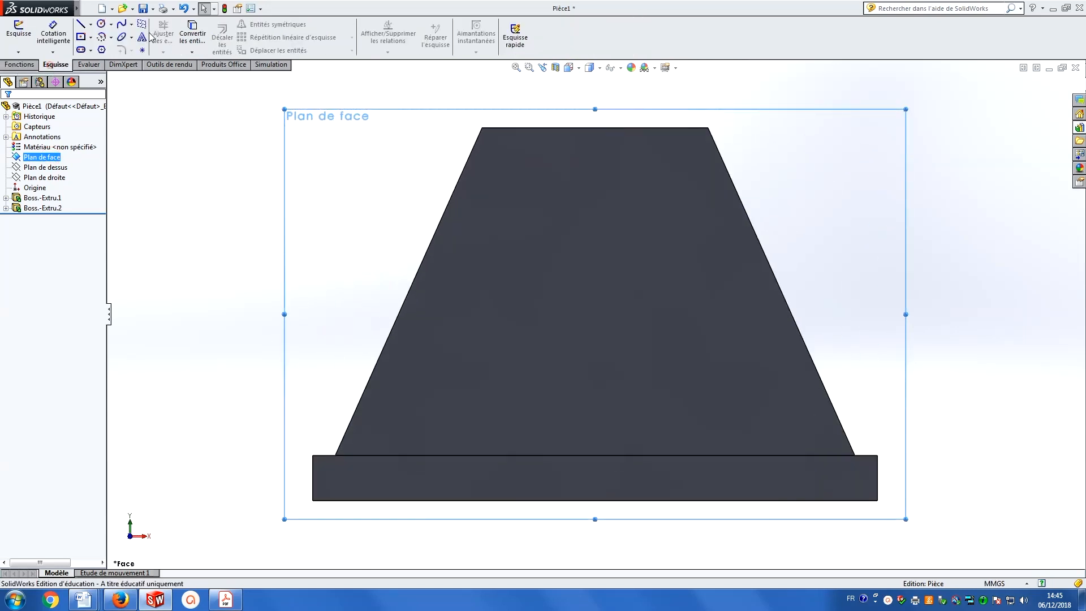
left_click(103, 23)
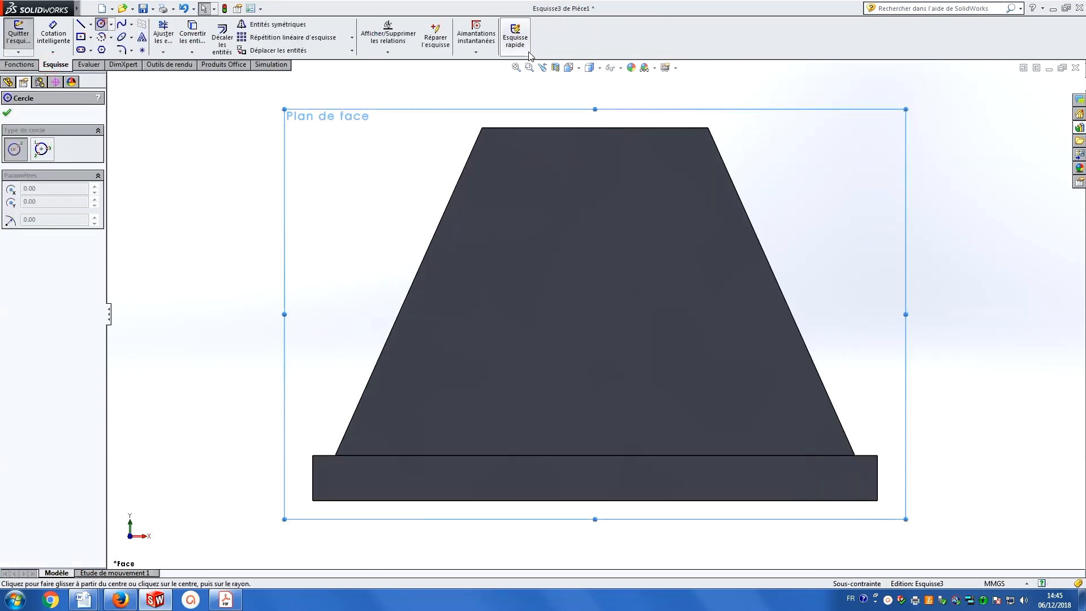
left_click(595, 128)
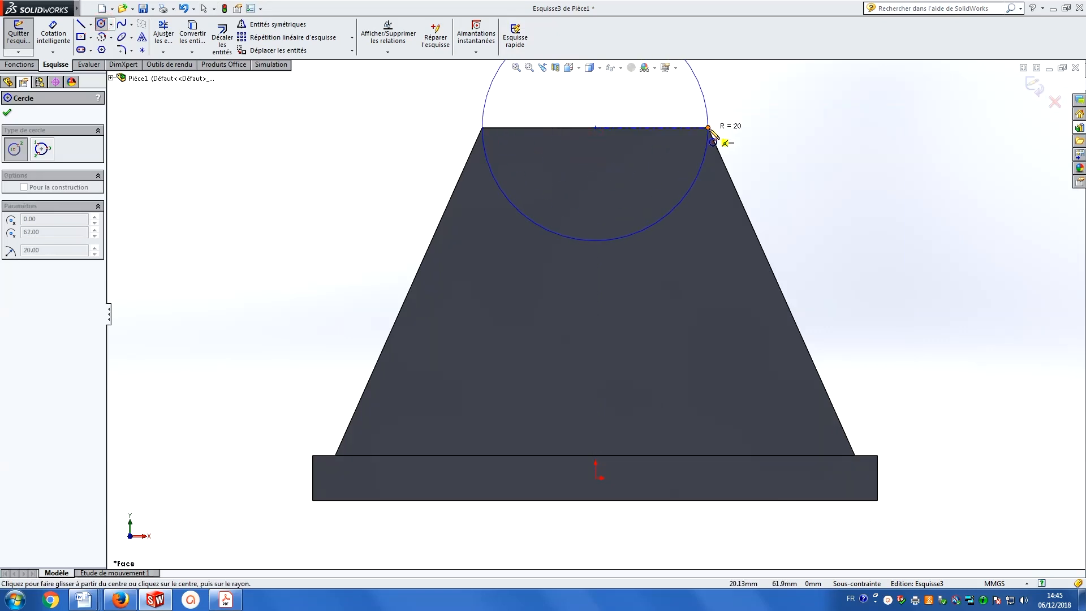
left_click(710, 129)
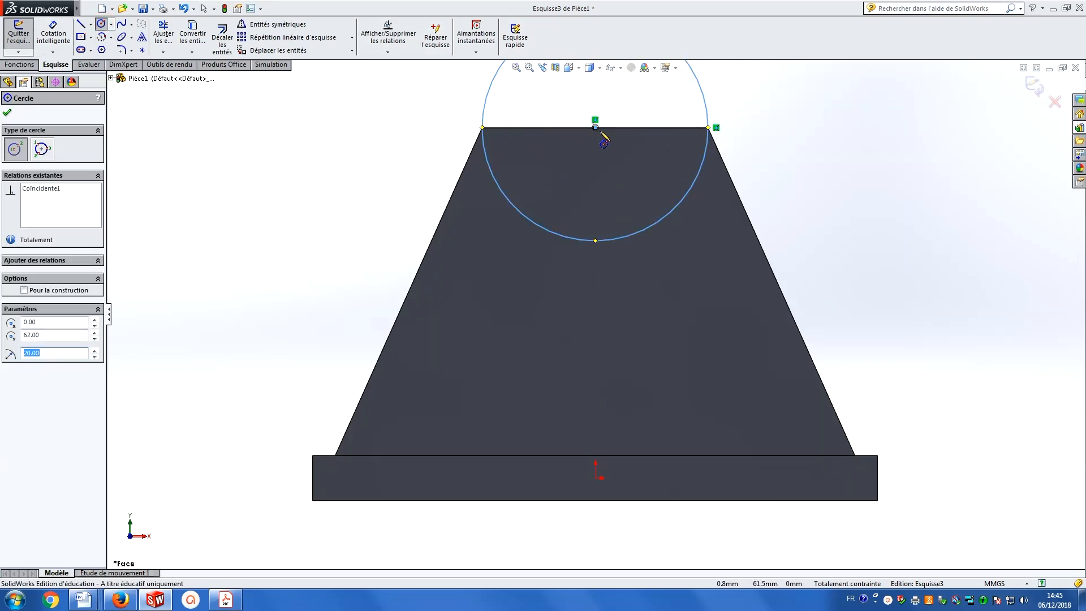
Sketch a smaller circle concentric with the first one and dimension its diameter to 20 mm.
left_click(595, 127)
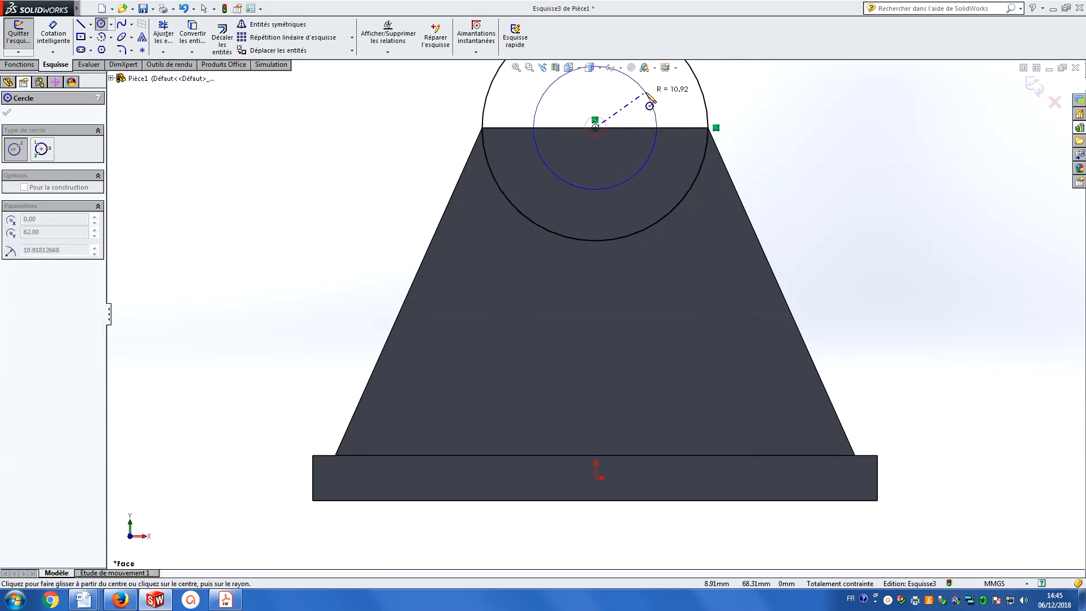
left_click(649, 103)
left_click(53, 34)
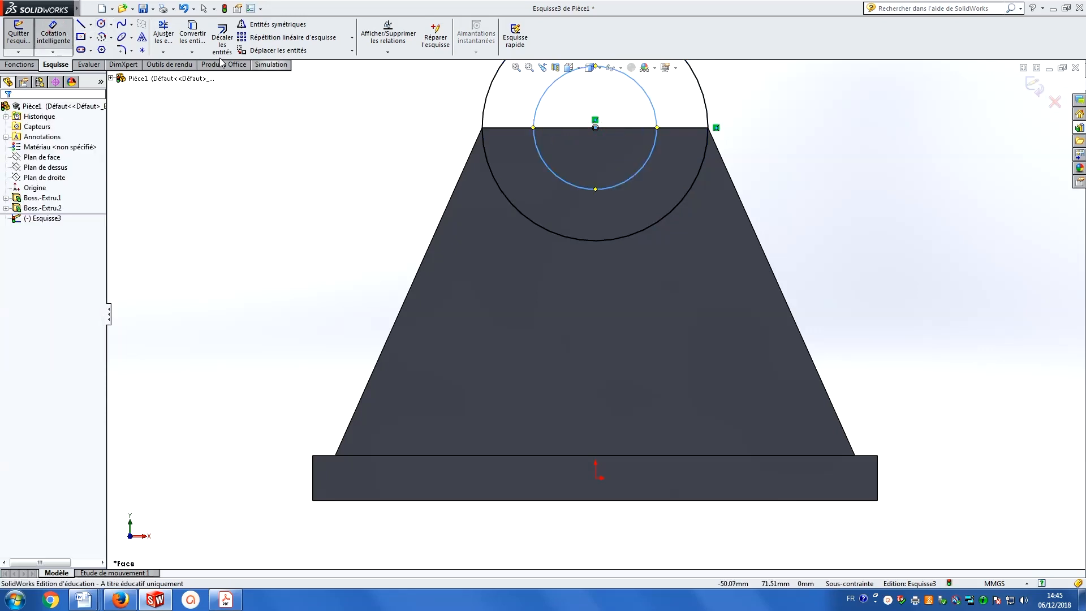
left_click(655, 115)
left_click(765, 135)
type("20")
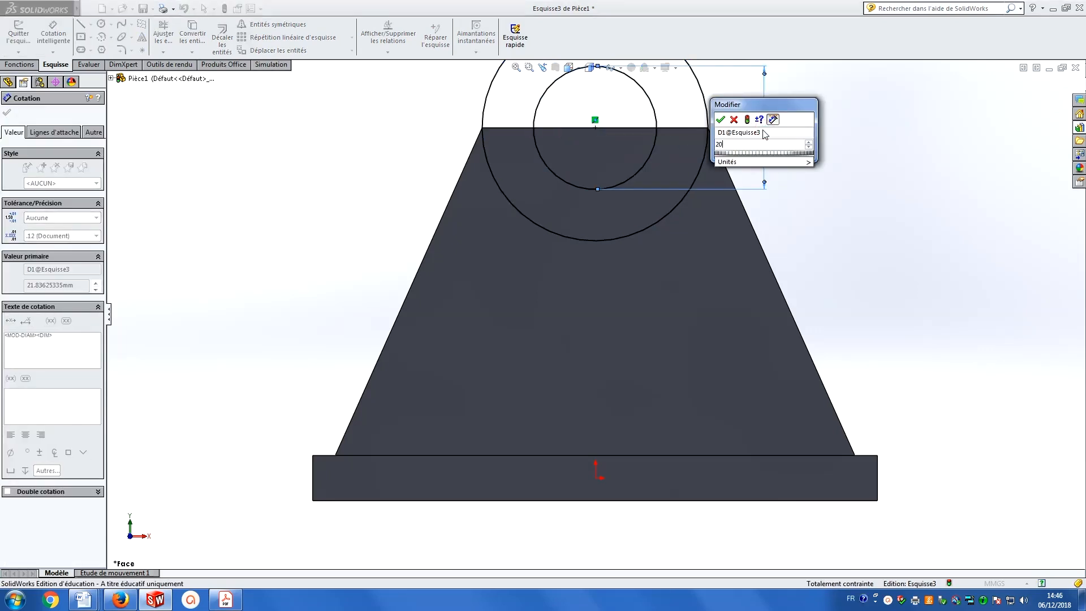
key("Return")
Extrude the ring between the two circles 48 mm with the mid-plane end condition to form the hollow cylinder.
left_click(568, 67)
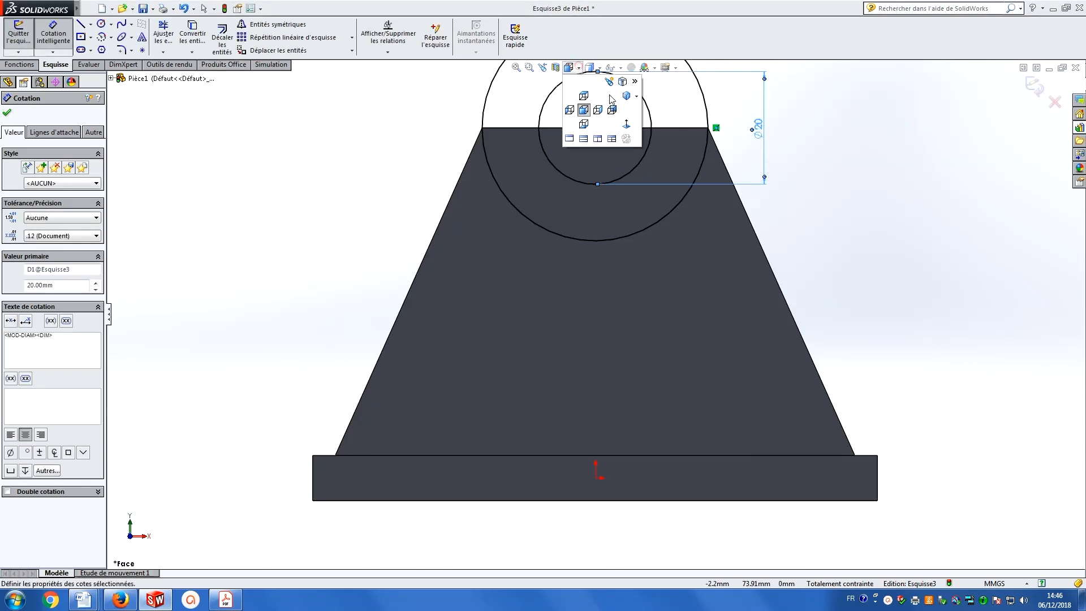
left_click(637, 98)
left_click(676, 111)
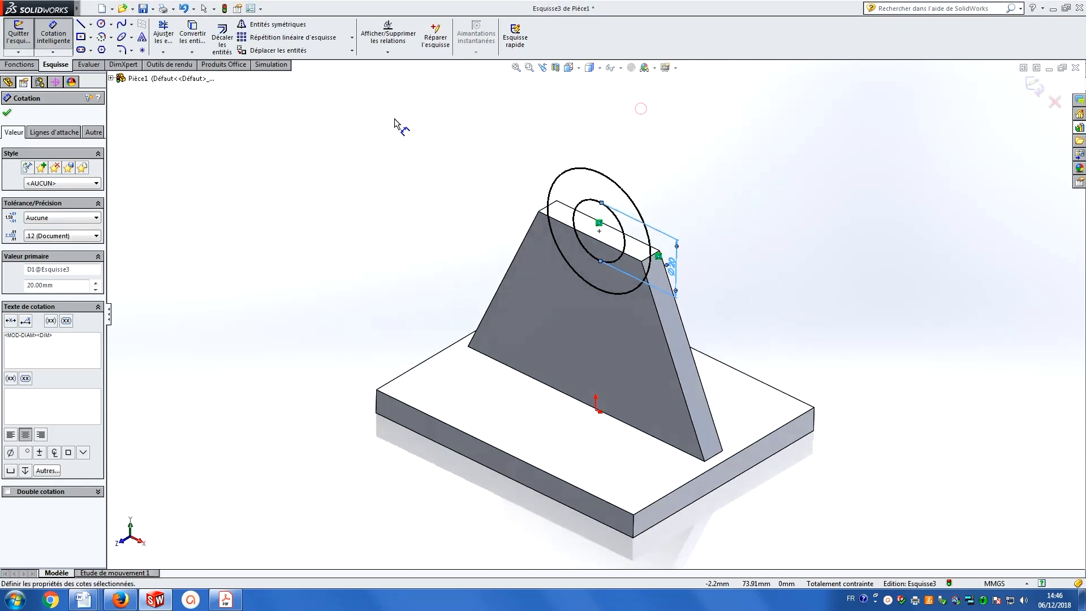
left_click(19, 64)
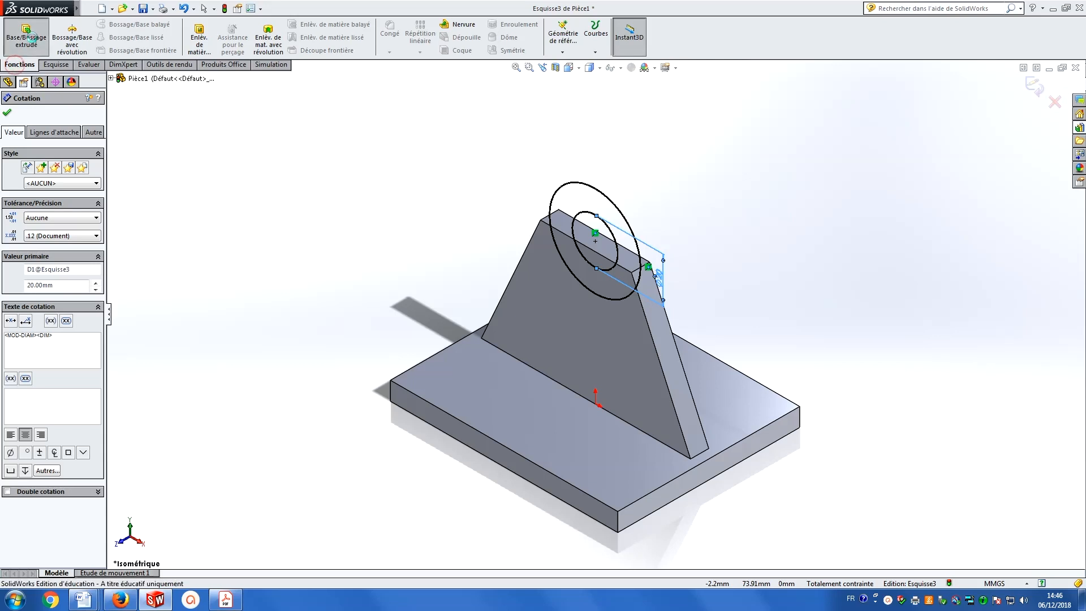
left_click(26, 34)
left_click(94, 179)
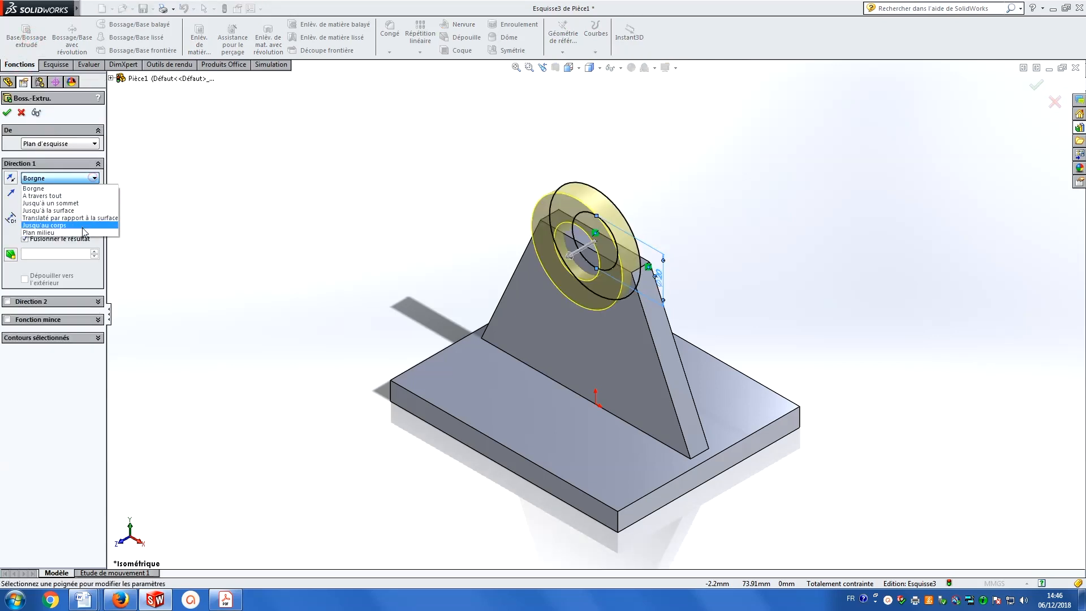
left_click(82, 231)
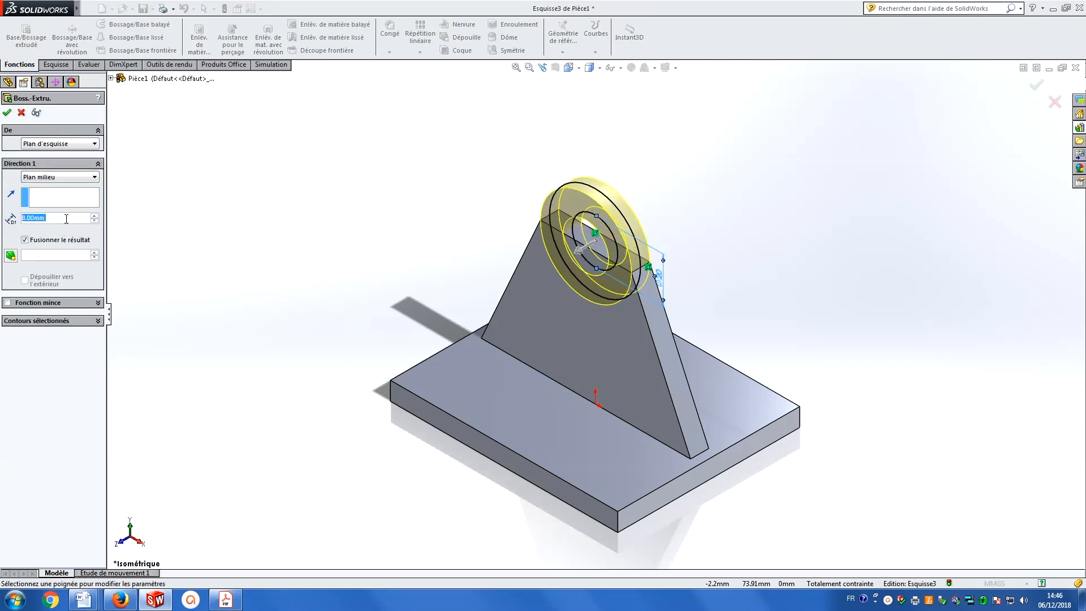
left_click(65, 218)
type("48")
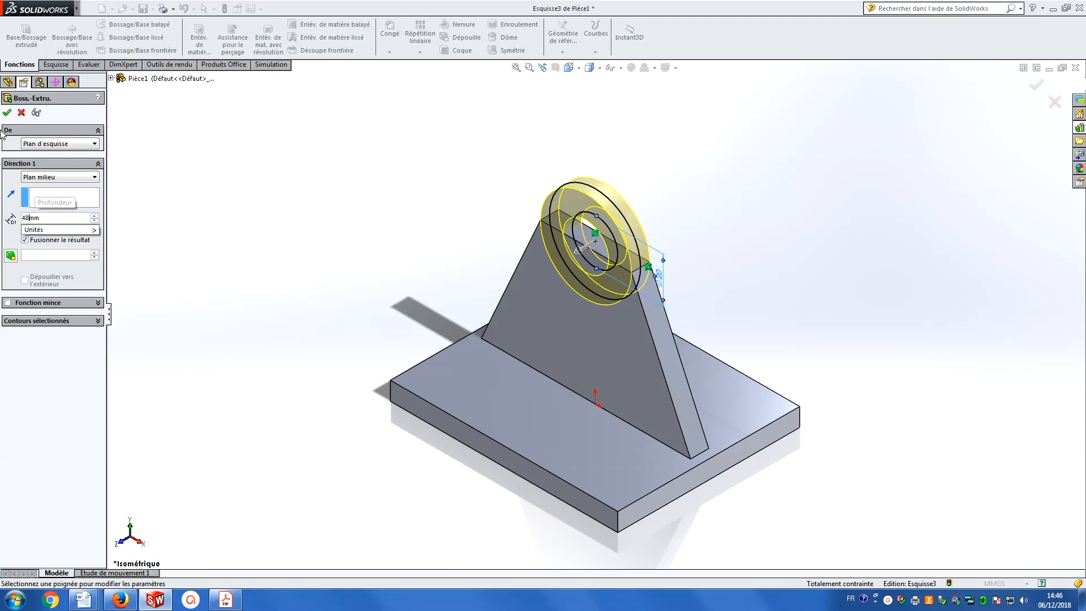
key("Return")
left_click(7, 113)
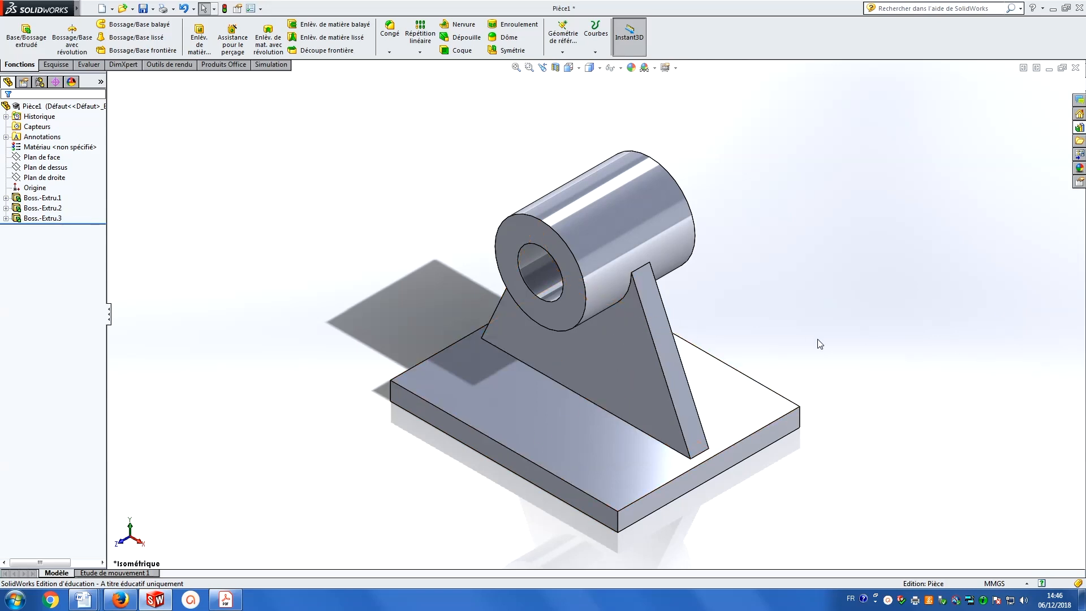
Sketch a closed trapezoid on the right plane, about 76 mm wide on the plate's top edge and about 37 mm wide inside the cylinder.
left_click(60, 179)
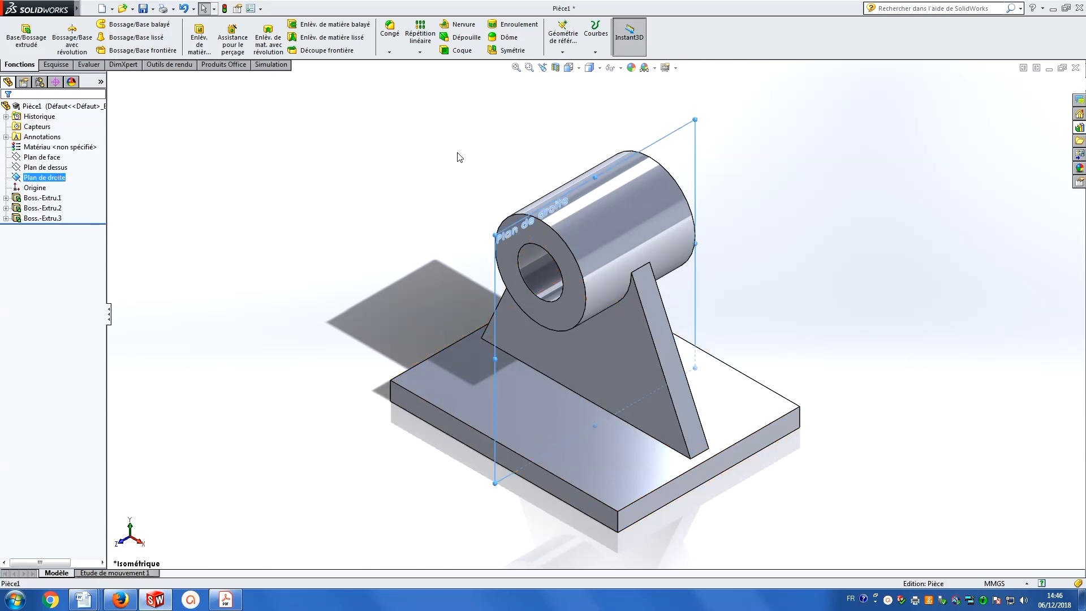
left_click(579, 71)
left_click(633, 126)
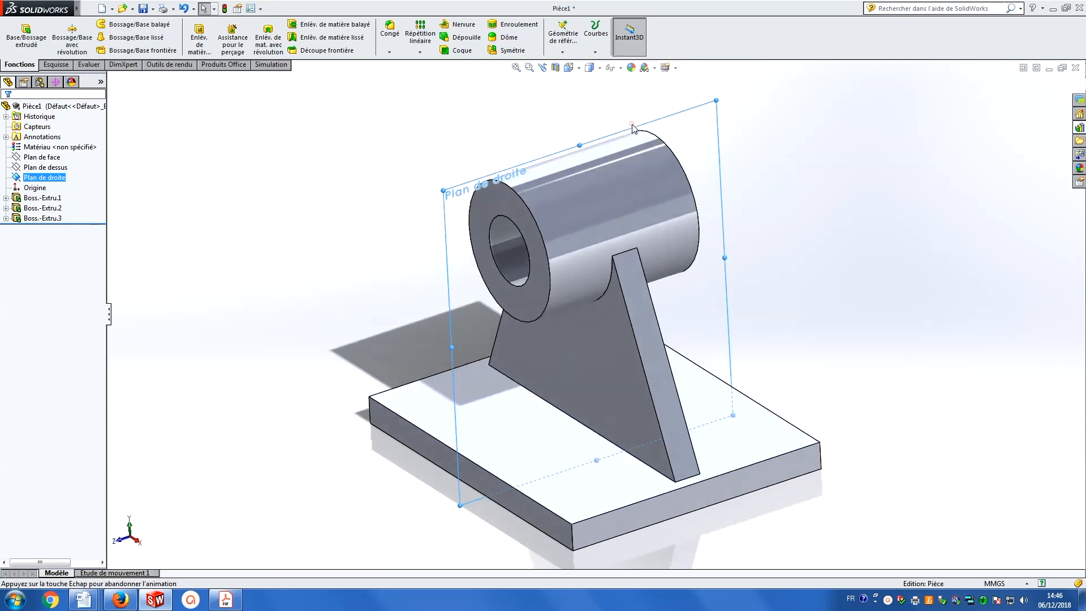
left_click(56, 64)
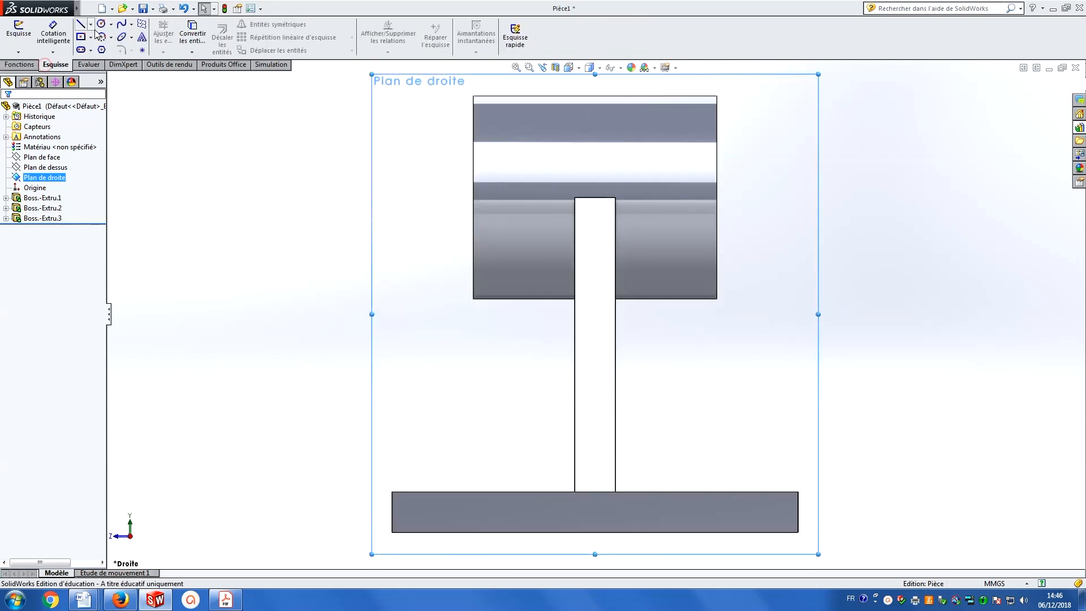
left_click(84, 25)
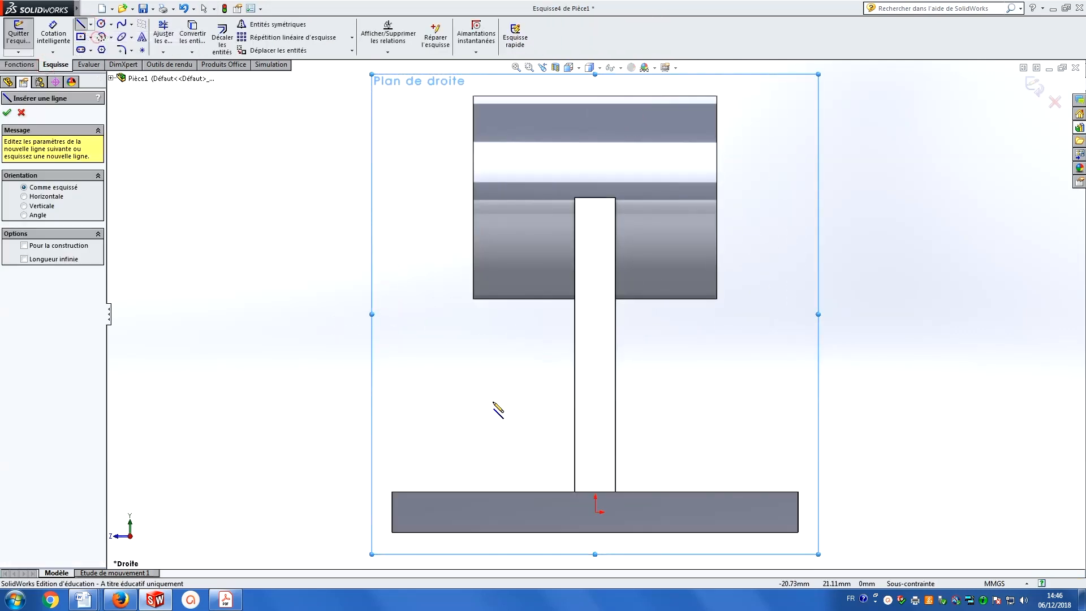
left_click(400, 492)
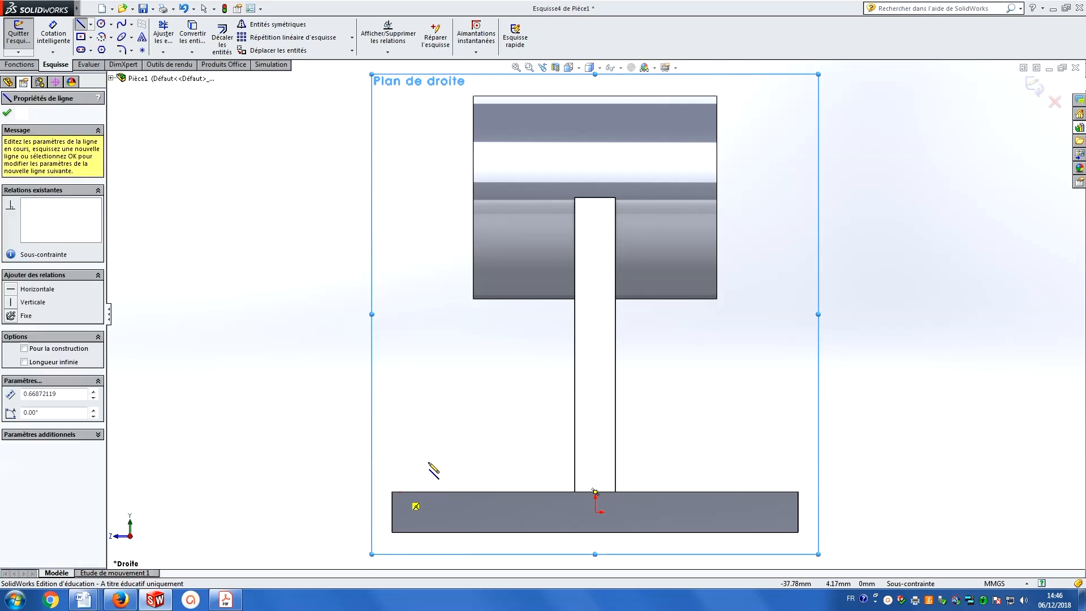
left_click(499, 288)
left_click(689, 287)
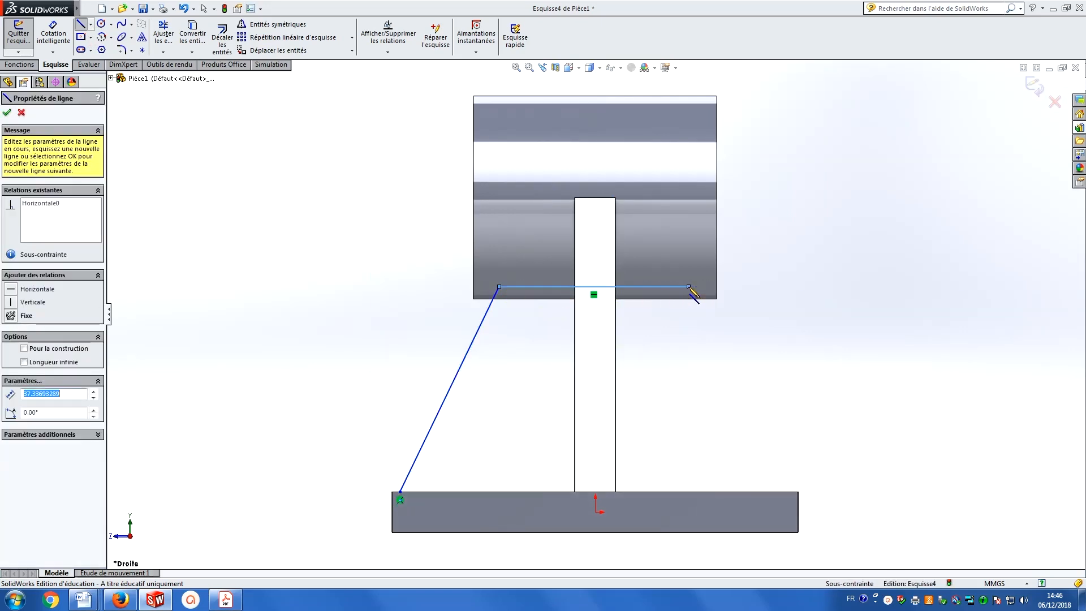
left_click(784, 493)
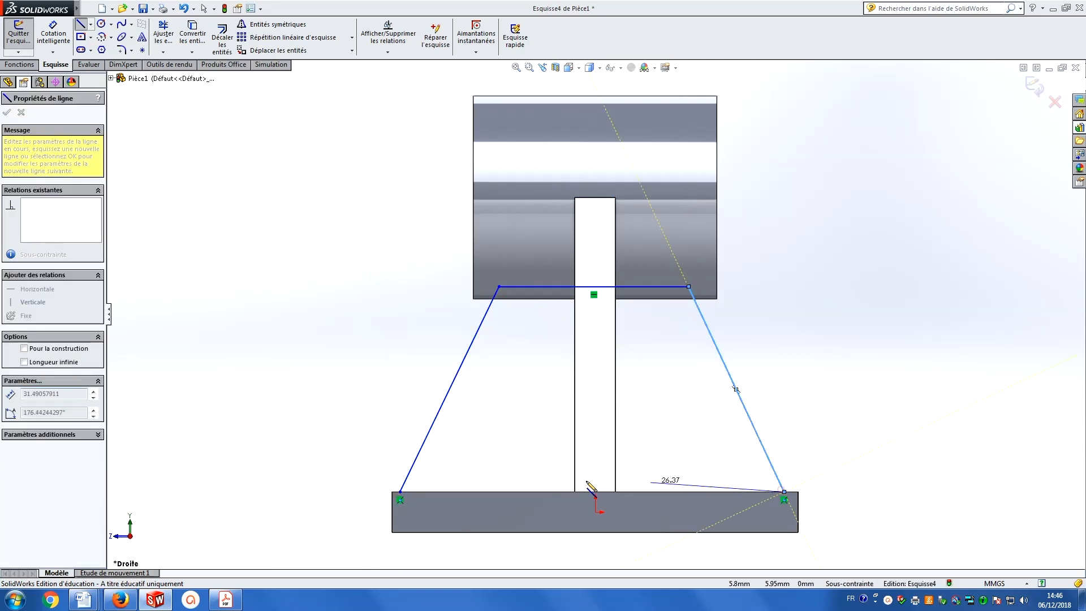
left_click(401, 492)
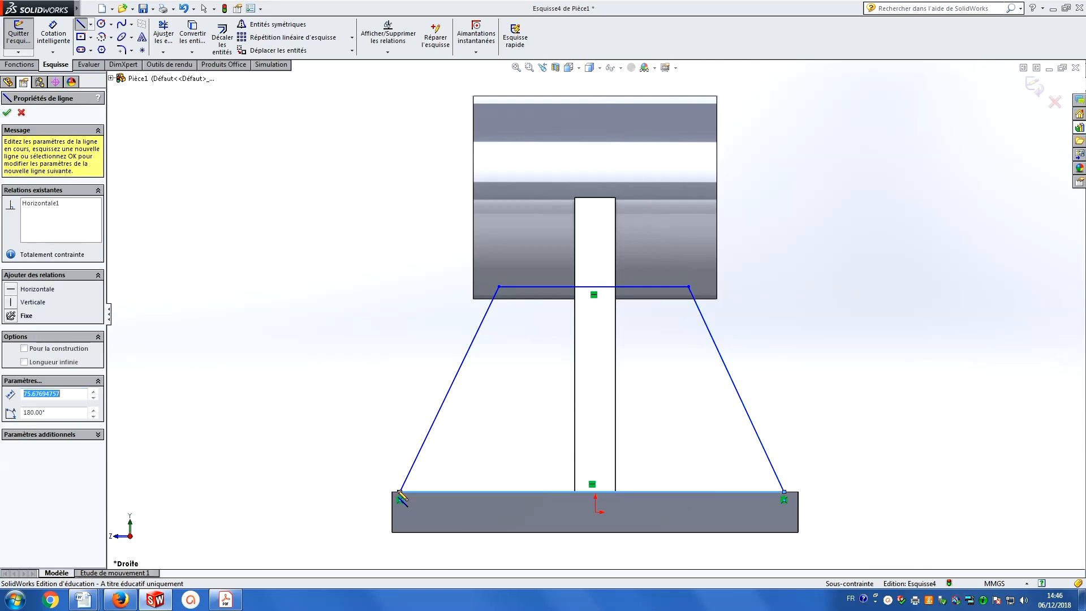
Dimension the trapezoid's lower left corner 4 mm from the plate's left edge.
left_click(53, 35)
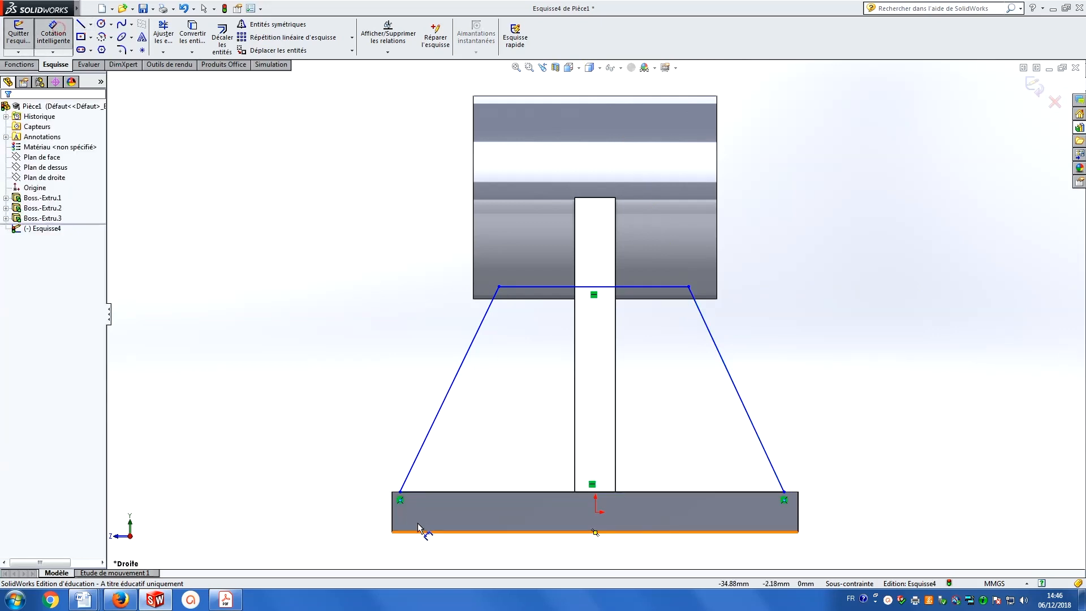
left_click(400, 492)
left_click(392, 512)
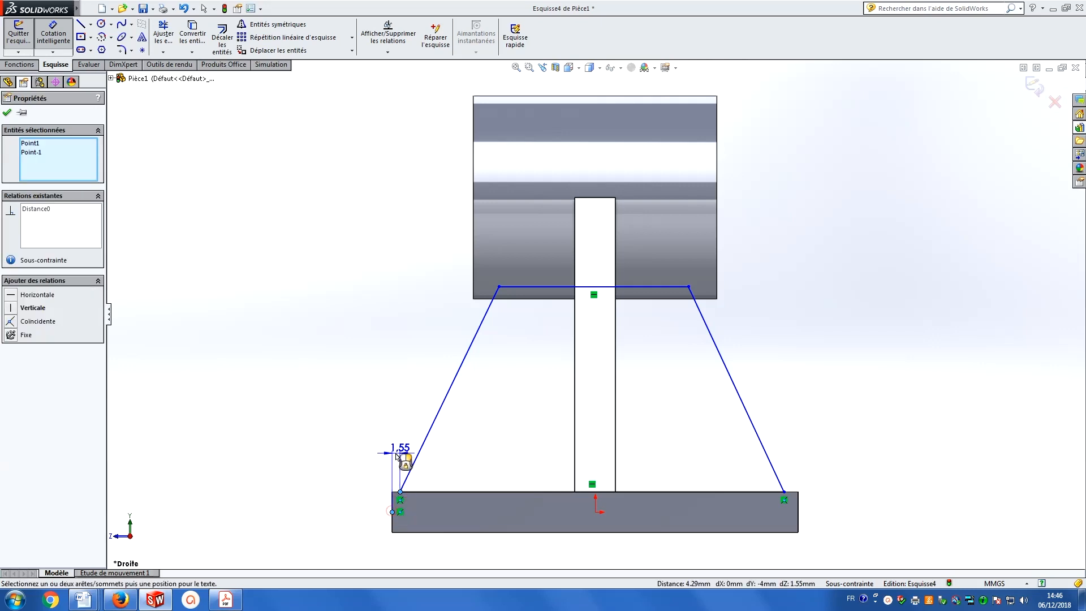
left_click(396, 456)
type("4")
key("Return")
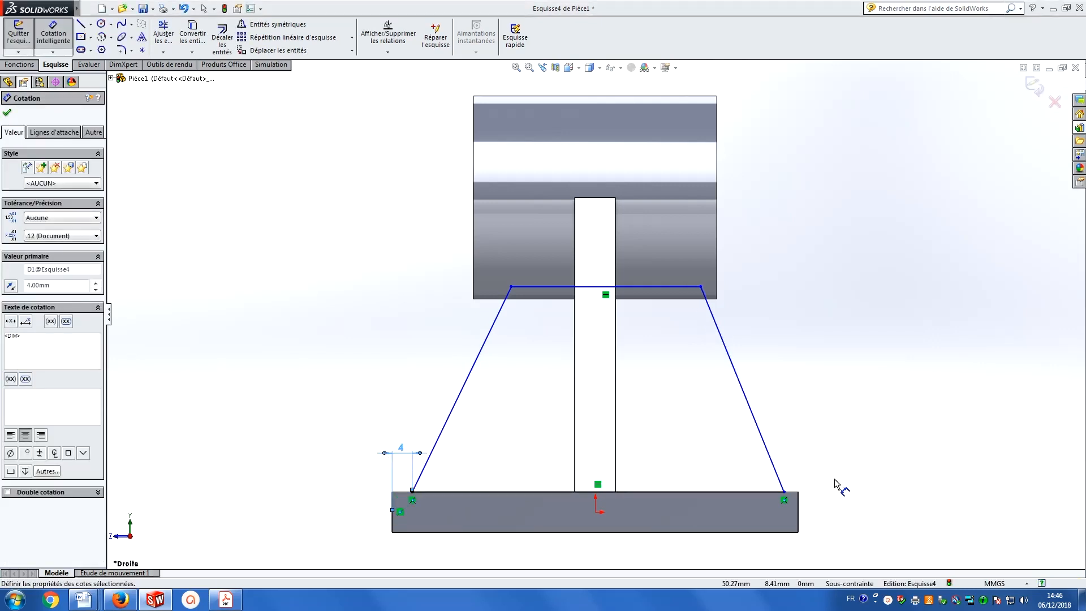
Dimension the trapezoid's lower right corner 4 mm from the plate's right edge.
left_click(784, 492)
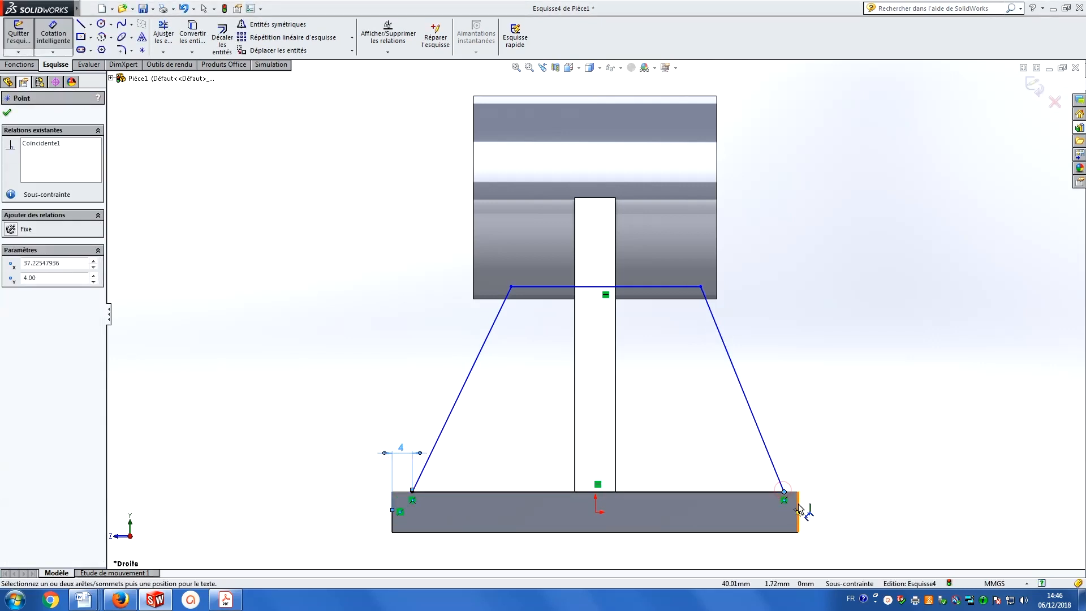
left_click(799, 509)
left_click(795, 468)
type("4")
key("Return")
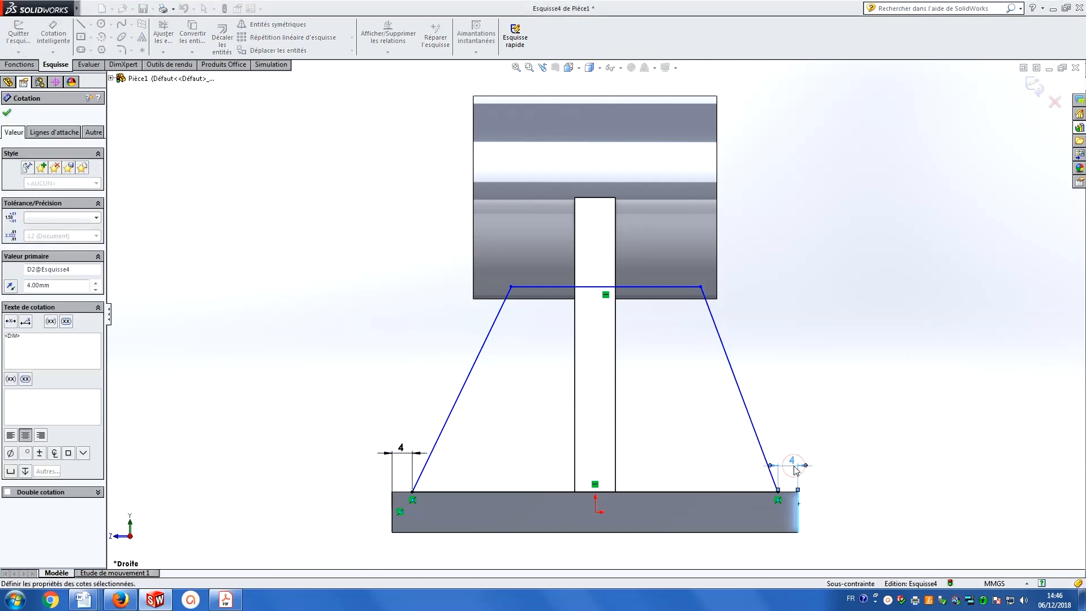
Sketch two vertical construction lines about 15.6 mm long across the cylinder's lower edge, one on each side of the web.
left_click(91, 26)
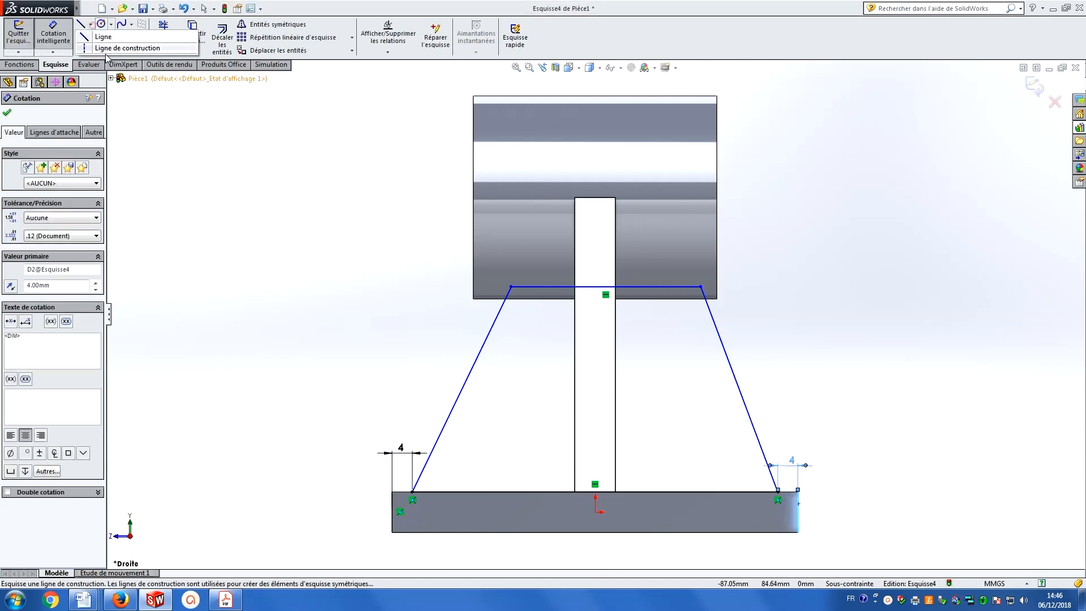
left_click(104, 50)
left_click(92, 36)
left_click(91, 26)
left_click(68, 32)
left_click(91, 24)
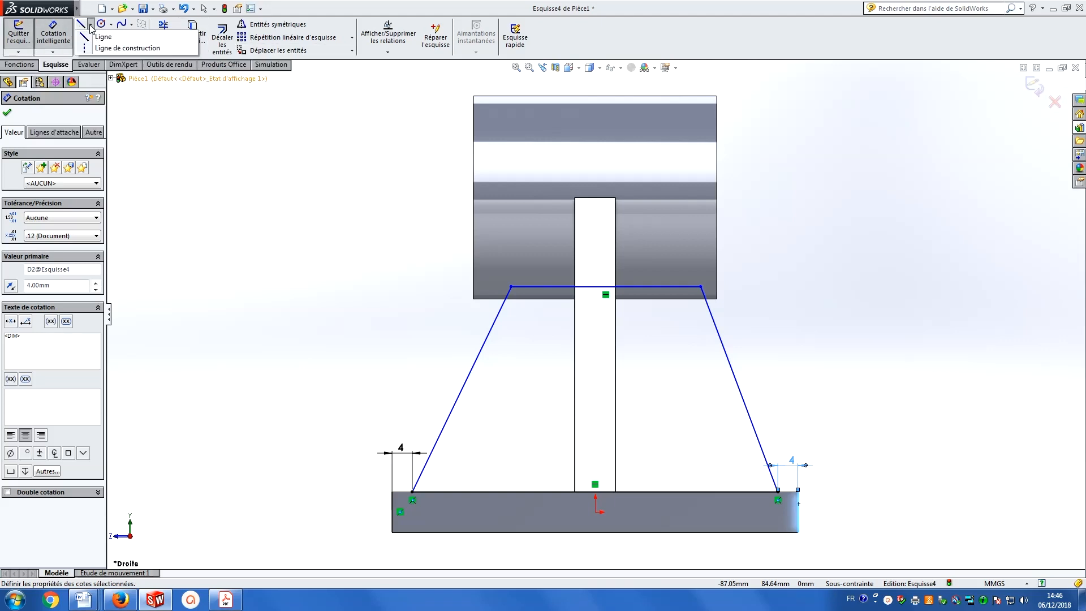
left_click(104, 50)
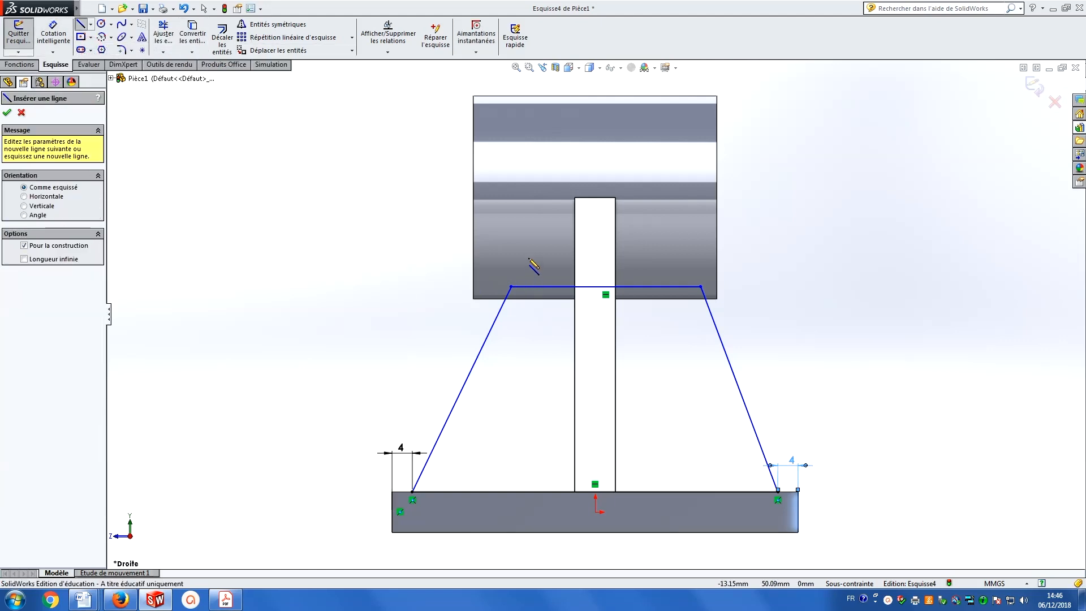
left_click_drag(529, 259, 529, 337)
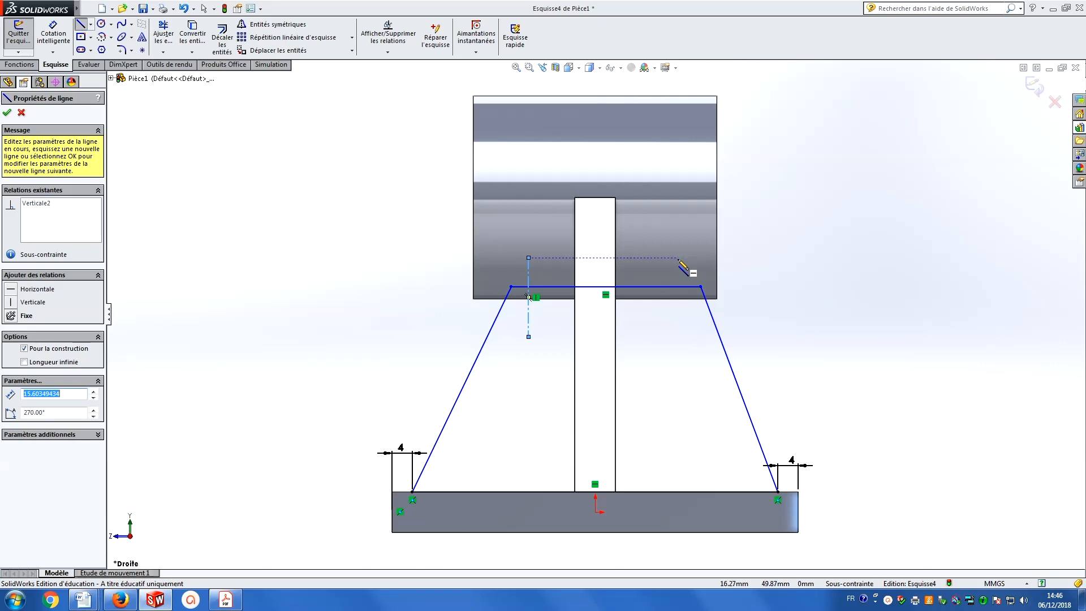
left_click_drag(678, 259, 677, 337)
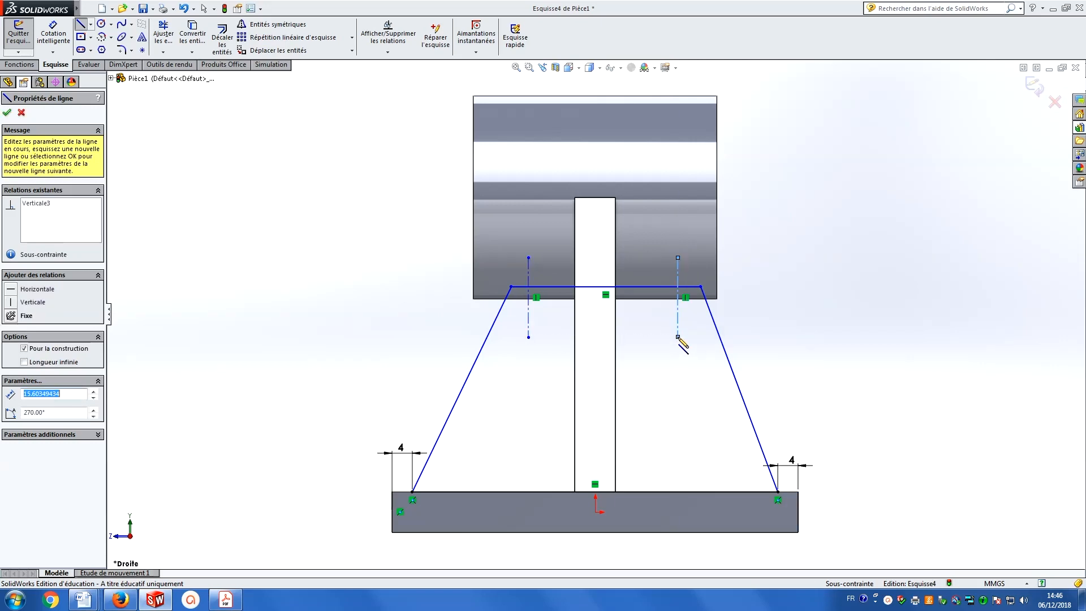
key("Escape")
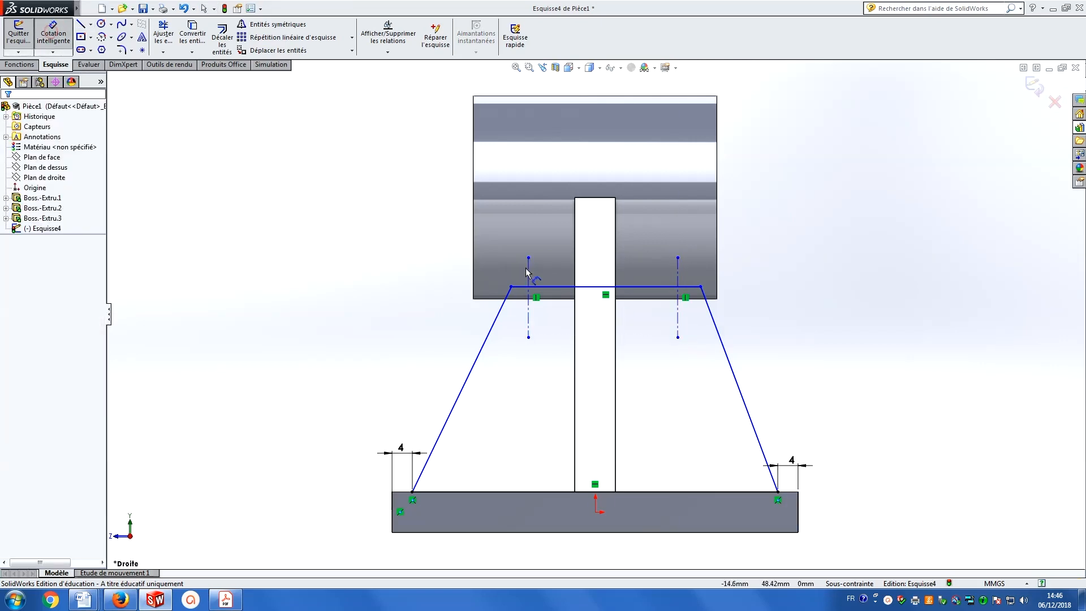
Dimension the left construction line 4 mm from the cylinder's left end.
left_click(527, 274)
left_click(474, 276)
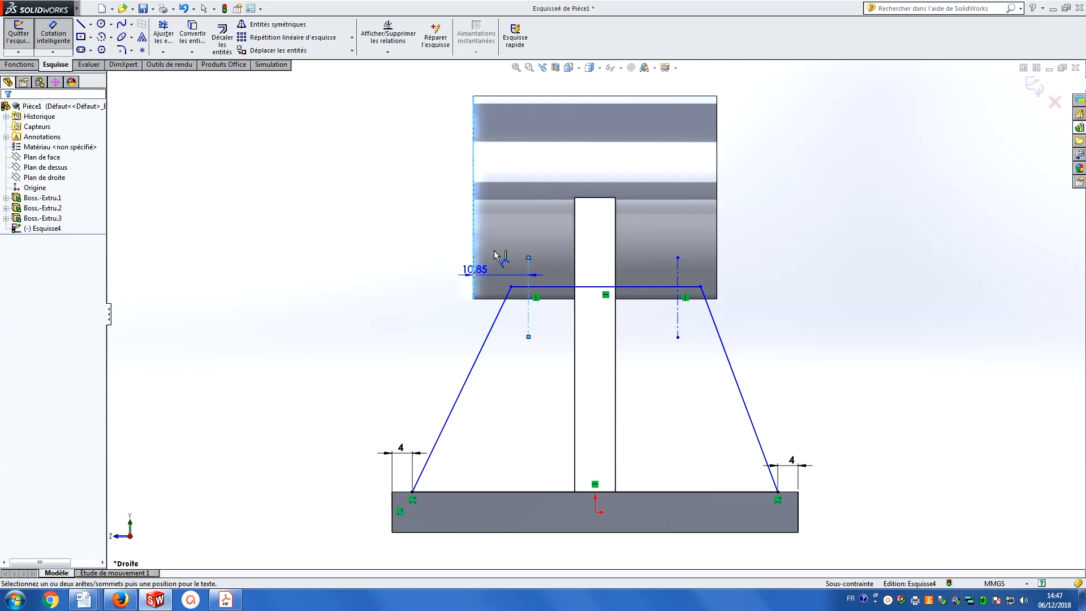
left_click(505, 244)
type("4")
key("Return")
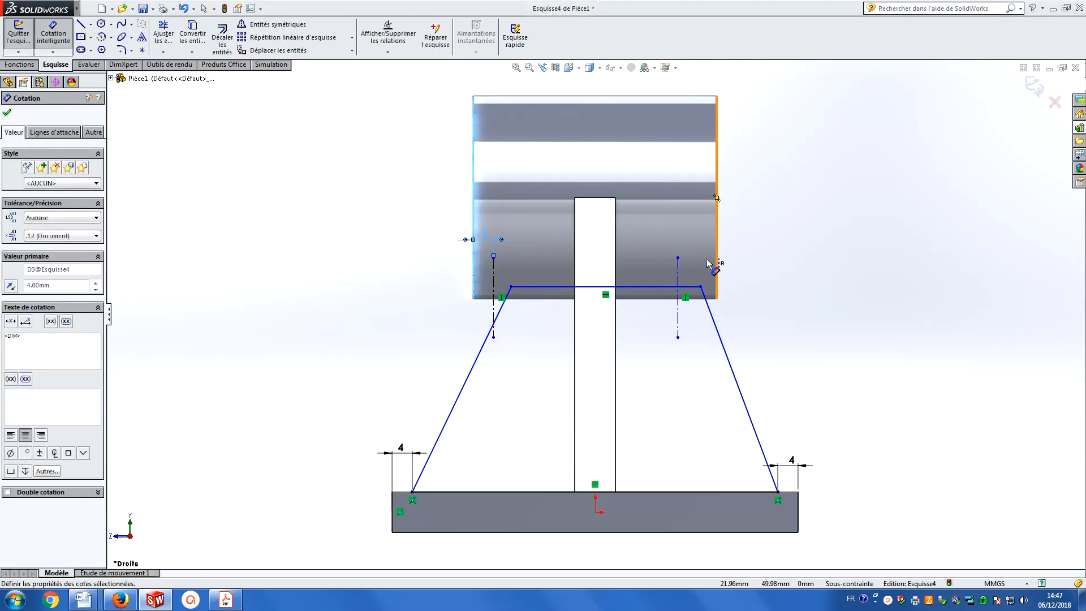
Dimension the right construction line 4 mm from the cylinder's right end.
left_click(679, 274)
left_click(717, 273)
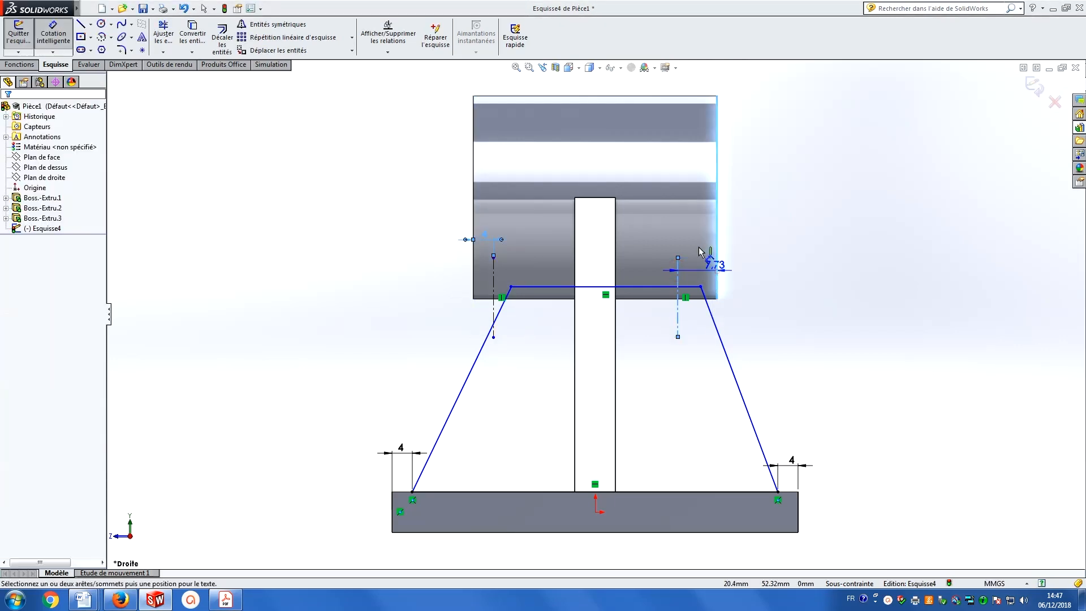
left_click(701, 244)
type("4")
key("Return")
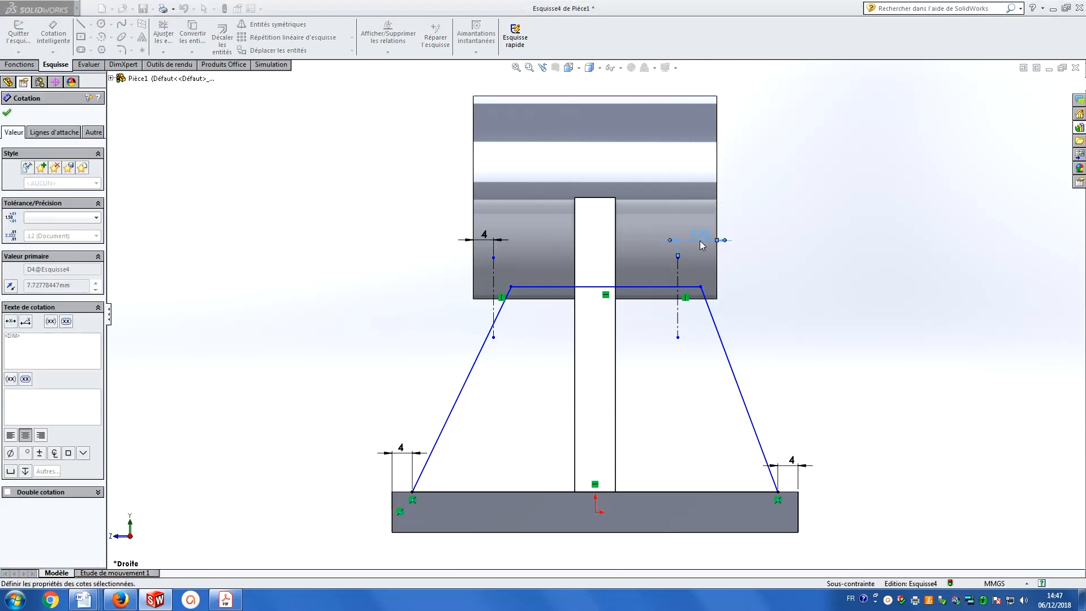
key("Escape")
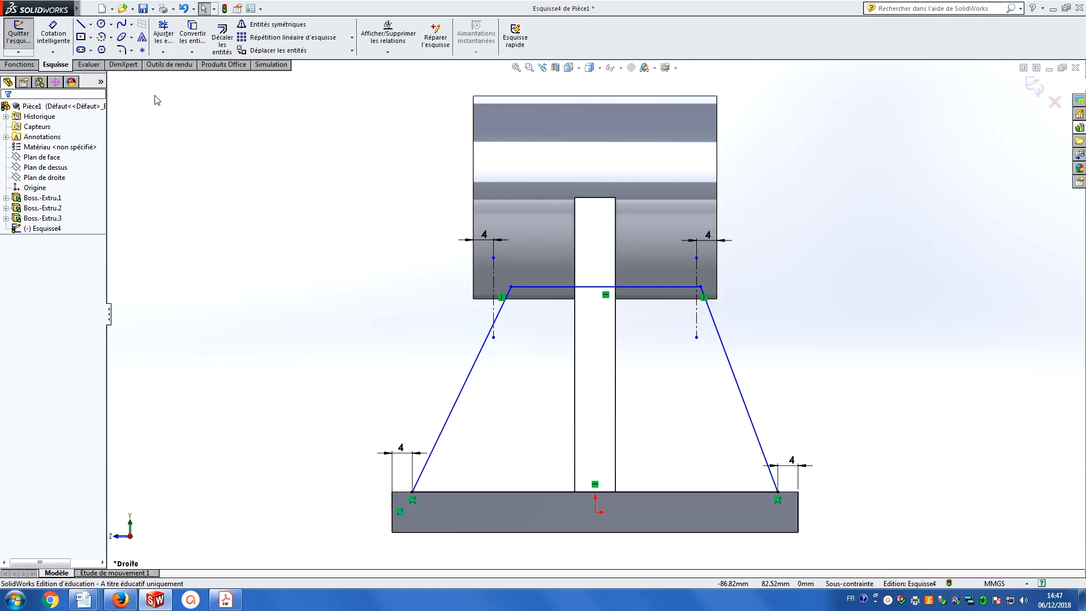
Place a sketch point at the midpoint of each of the two vertical construction lines.
left_click(143, 51)
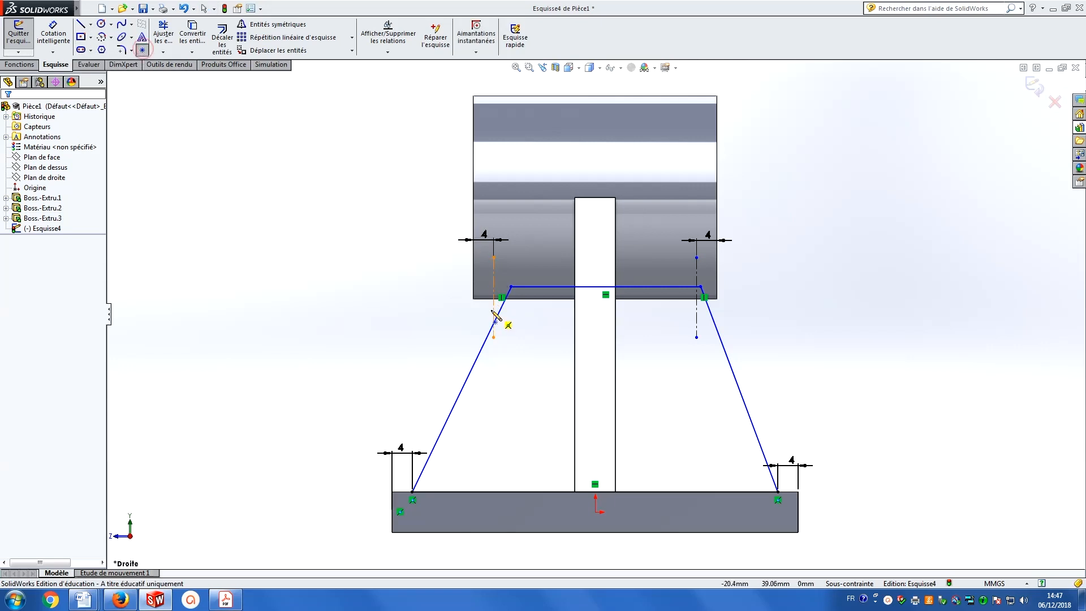
left_click(494, 297)
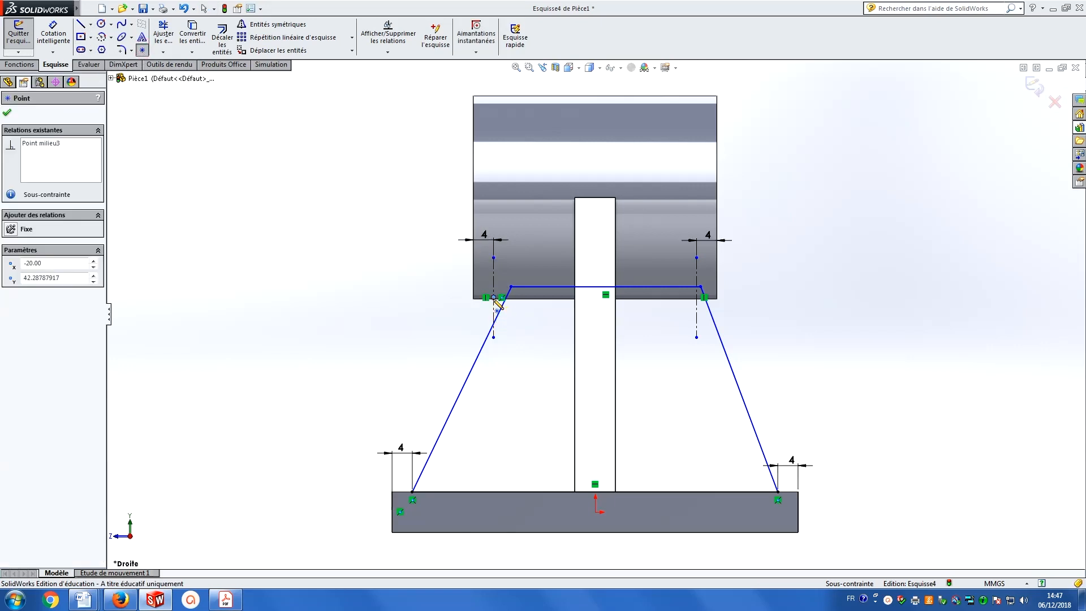
left_click(696, 295)
key("Escape")
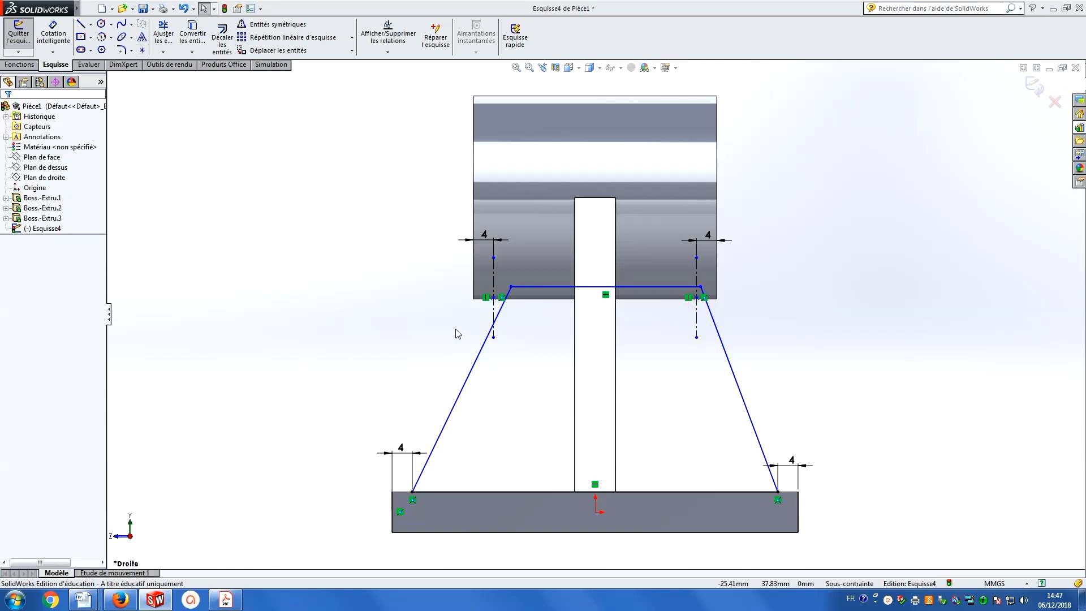
Add a coincident relation between the left construction line's midpoint and the trapezoid's left slanted side.
left_click(387, 52)
left_click(405, 75)
left_click(494, 297)
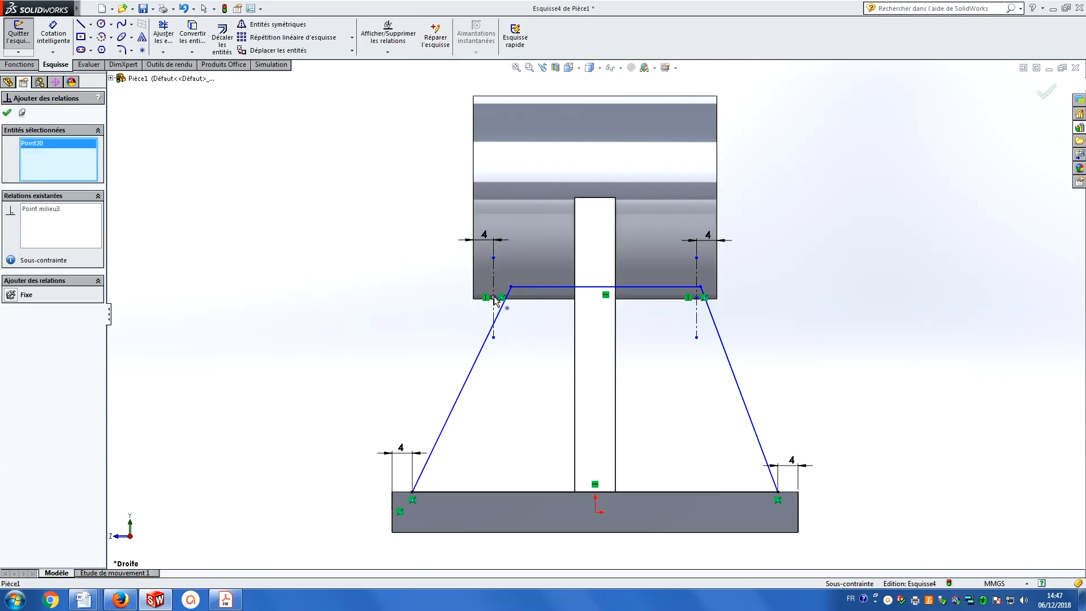
left_click(499, 314)
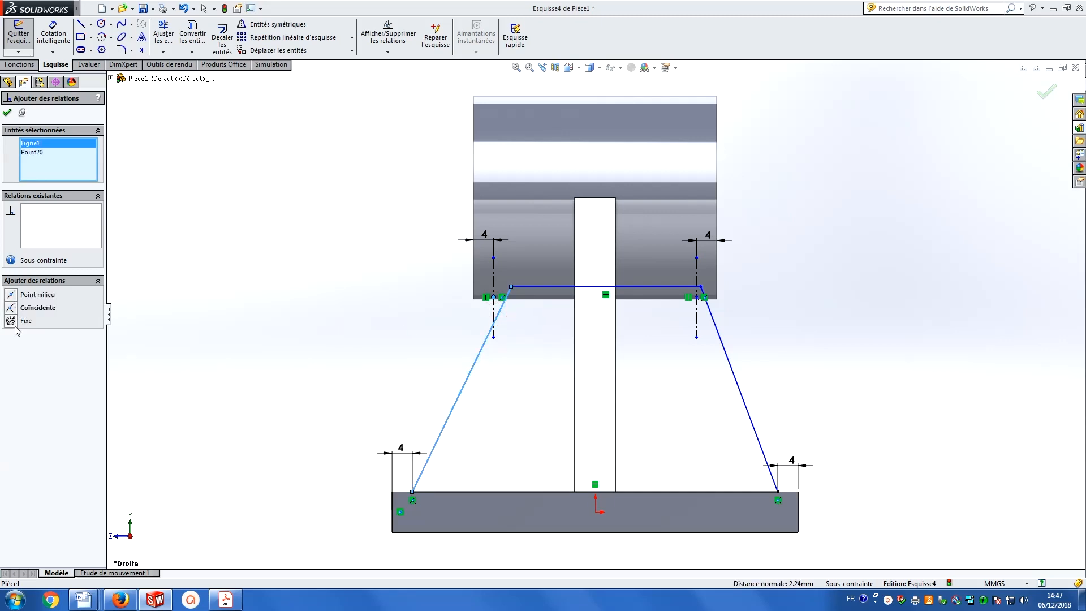
left_click(11, 309)
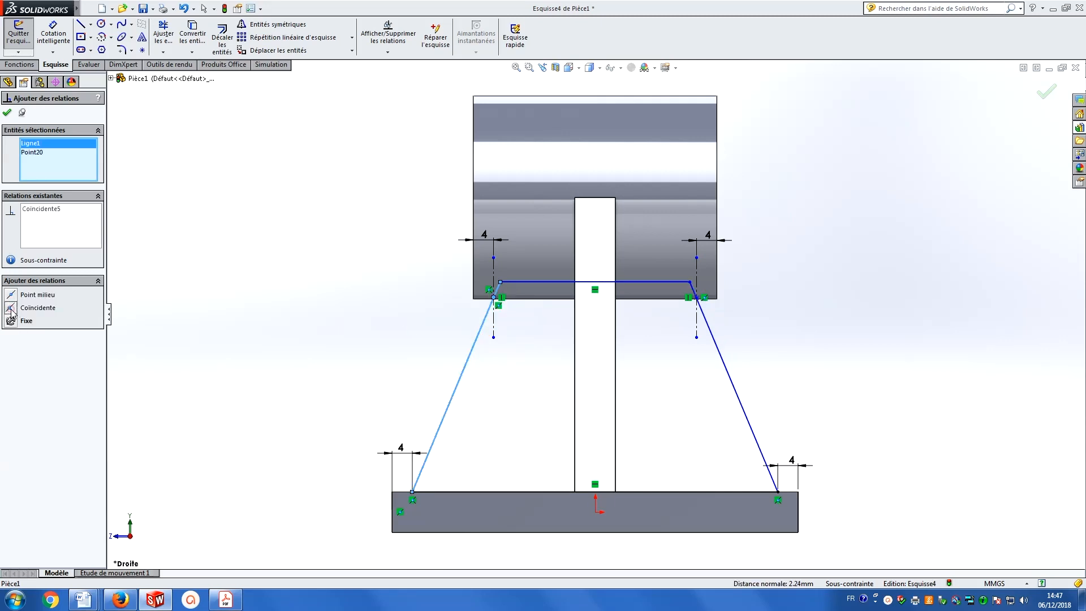
left_click(7, 112)
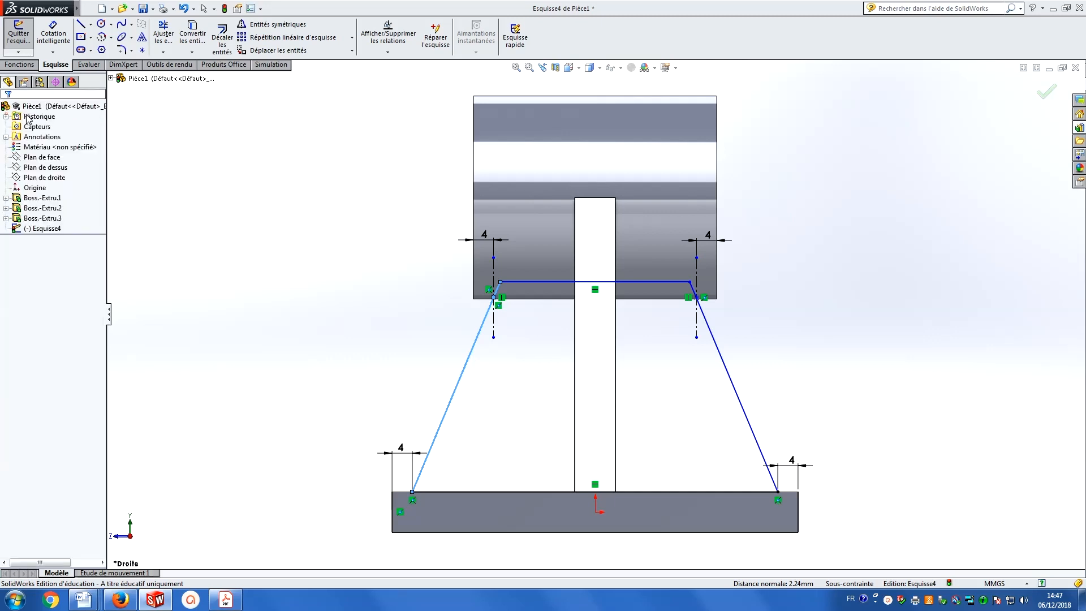
Extrude the trapezoid 8 mm with the mid-plane end condition to form the crosswise web.
left_click(19, 64)
left_click(26, 37)
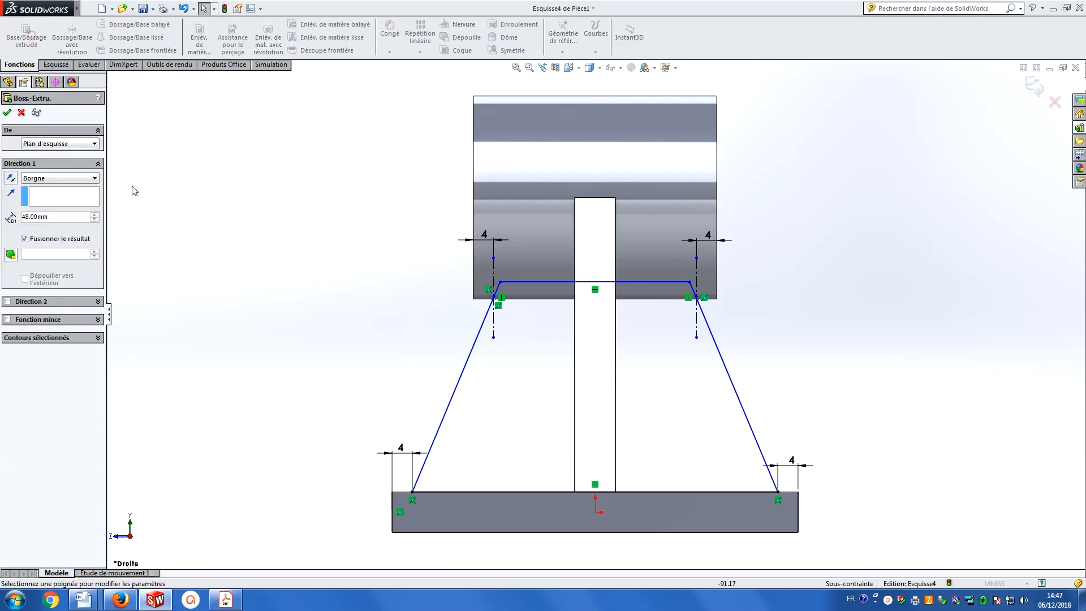
left_click(570, 68)
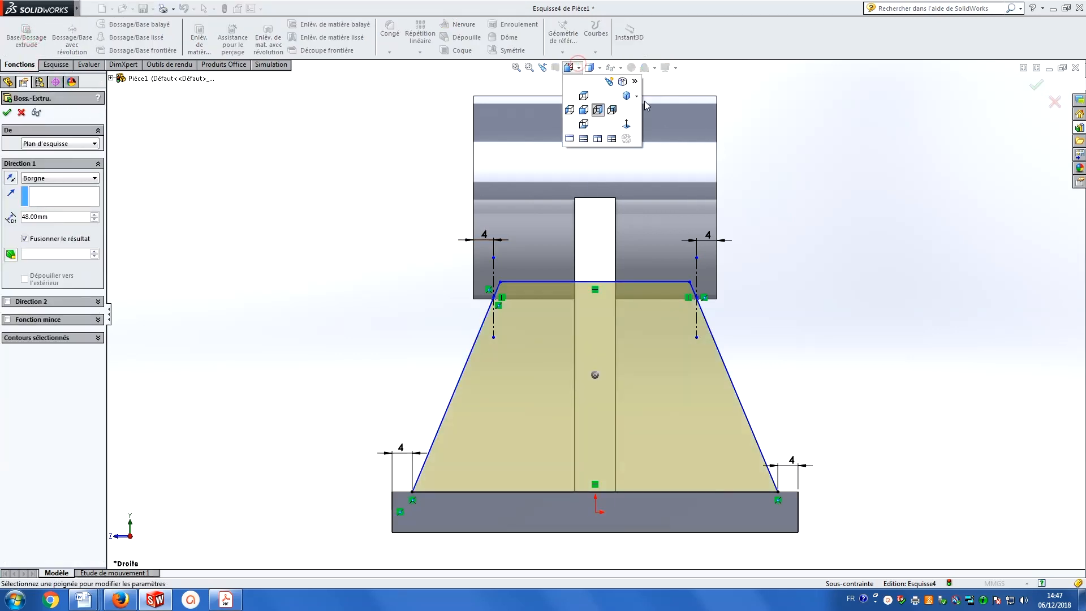
left_click(637, 96)
left_click(657, 108)
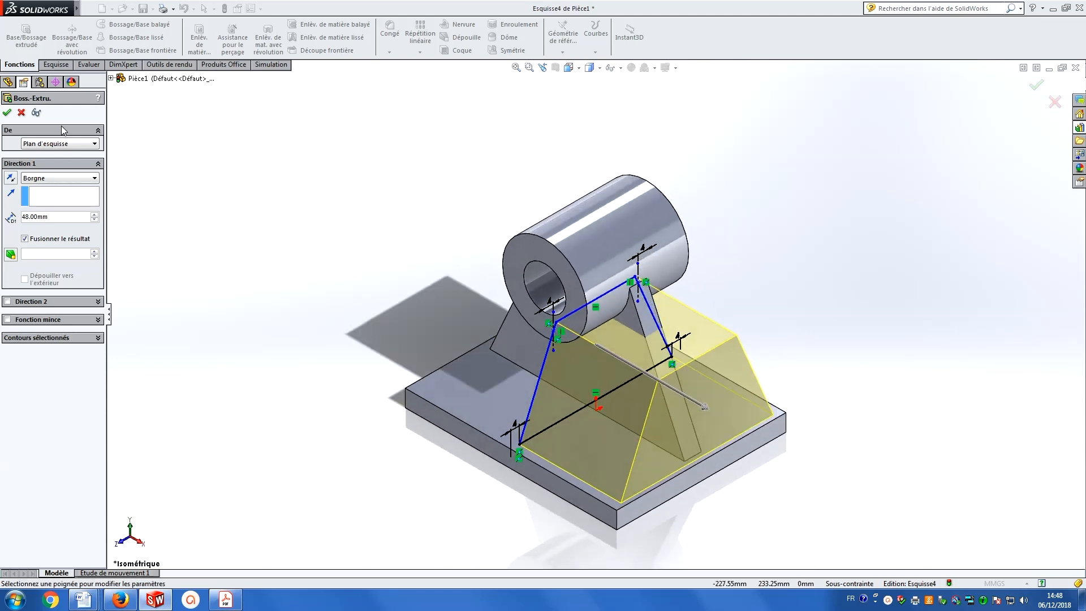
left_click(95, 179)
left_click(83, 232)
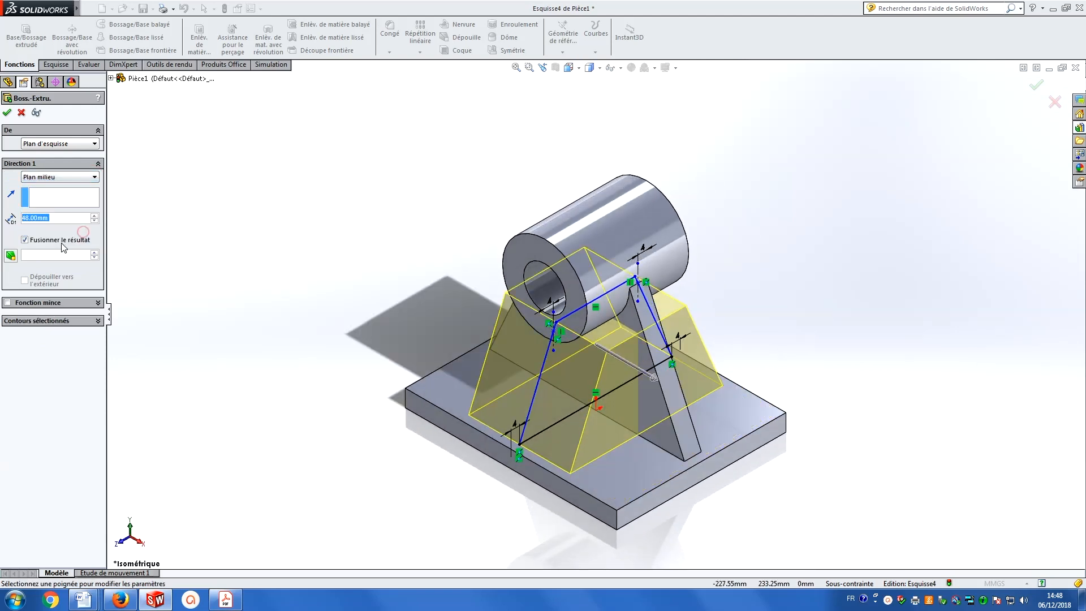
type("8")
key("Return")
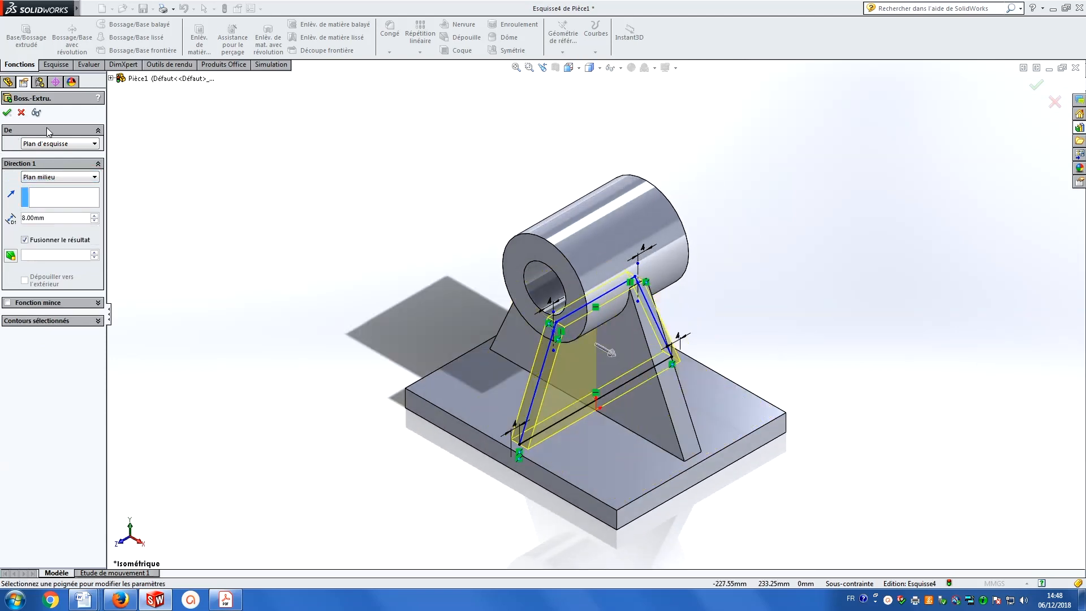
left_click(8, 114)
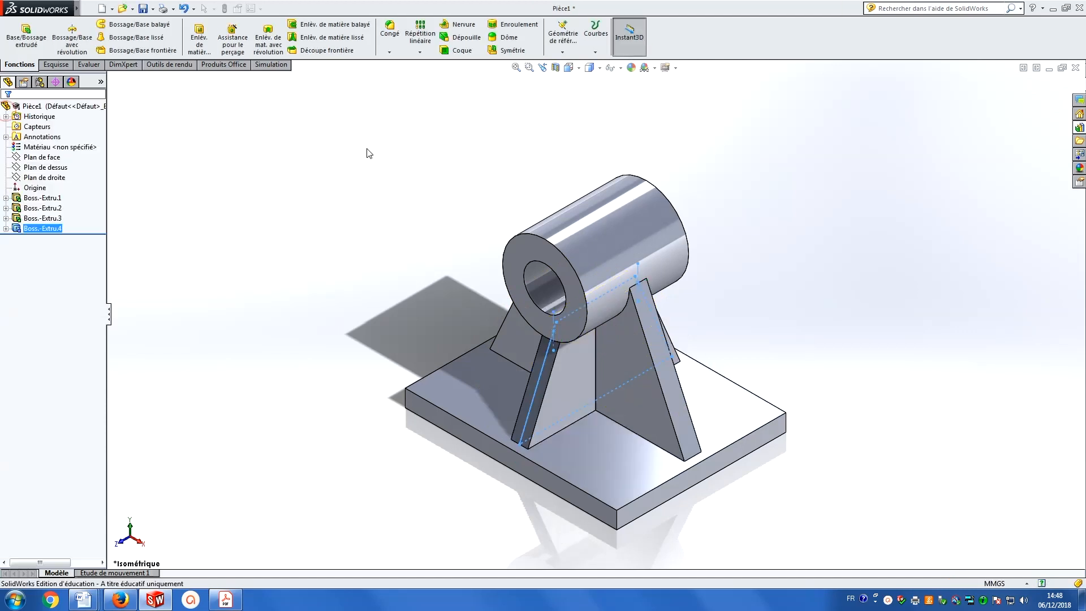
Reopen the crosswise web's sketch for editing and view it normal to its sketch plane.
middle_click_drag(338, 189, 620, 311)
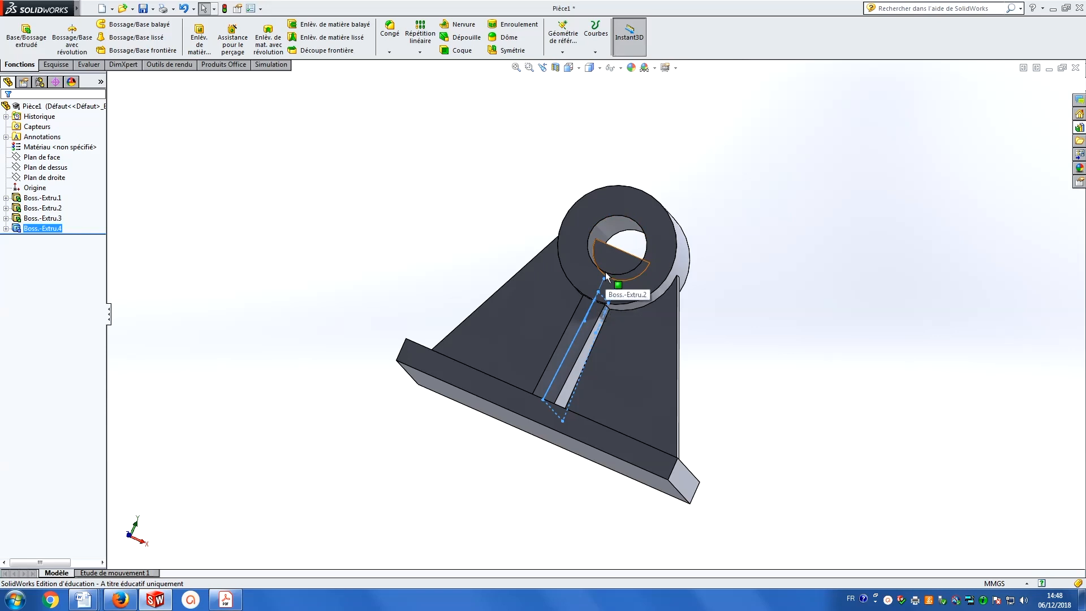
middle_click_drag(606, 271, 356, 225)
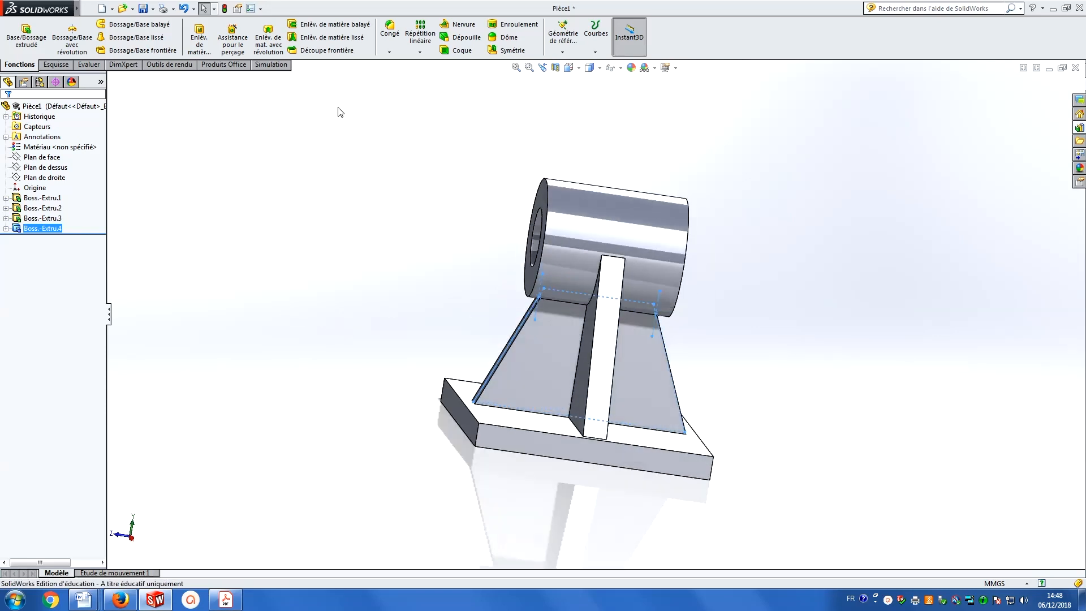
left_click(30, 228)
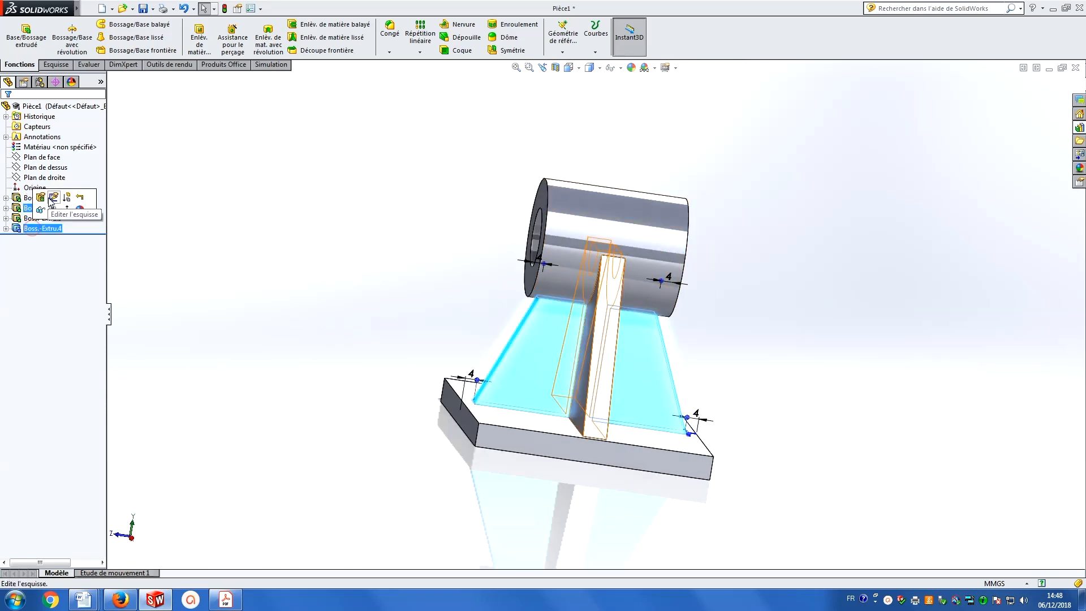
left_click(54, 198)
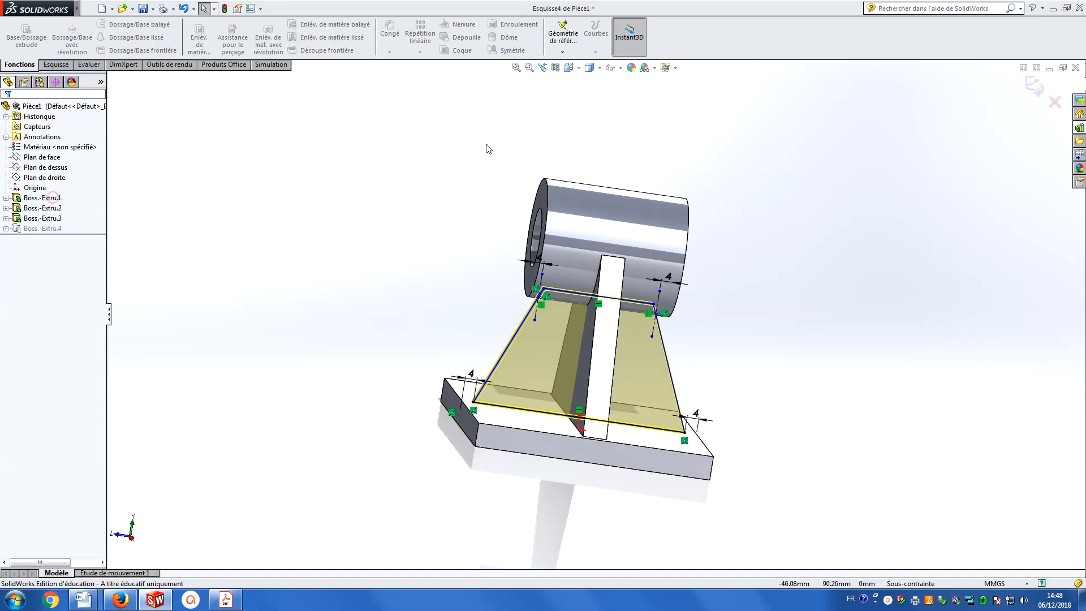
left_click(579, 69)
left_click(629, 125)
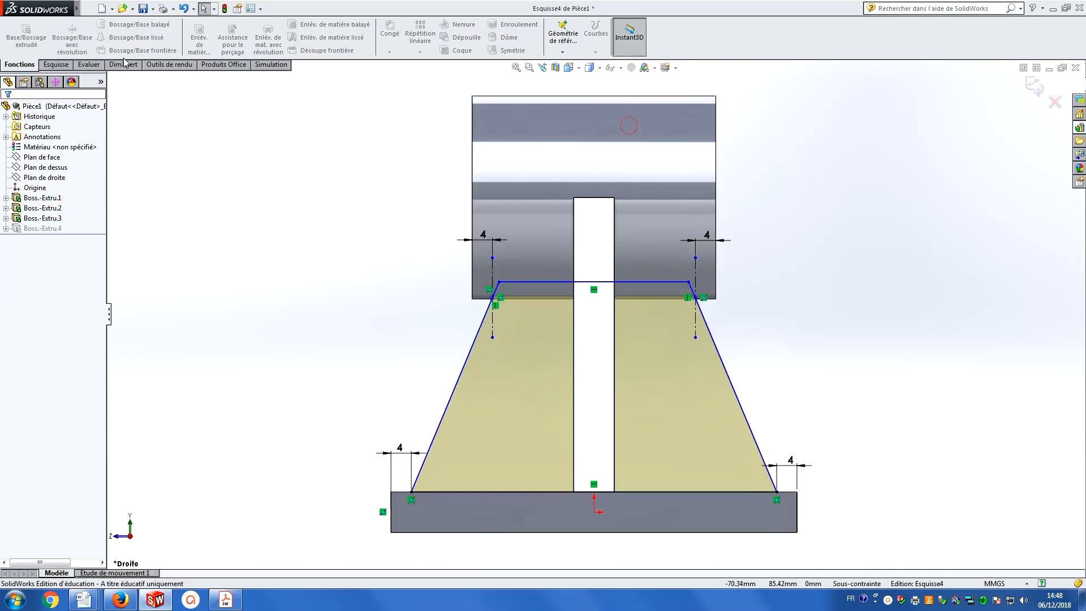
Dimension the trapezoid's top edge 50 mm above the base plate's bottom edge.
left_click(56, 64)
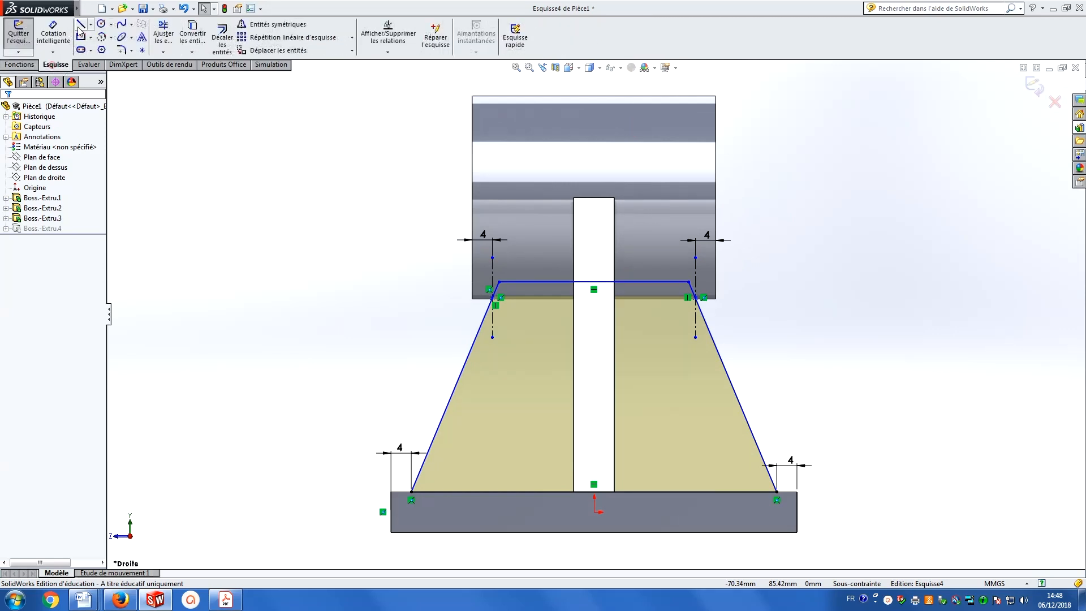
left_click(650, 283)
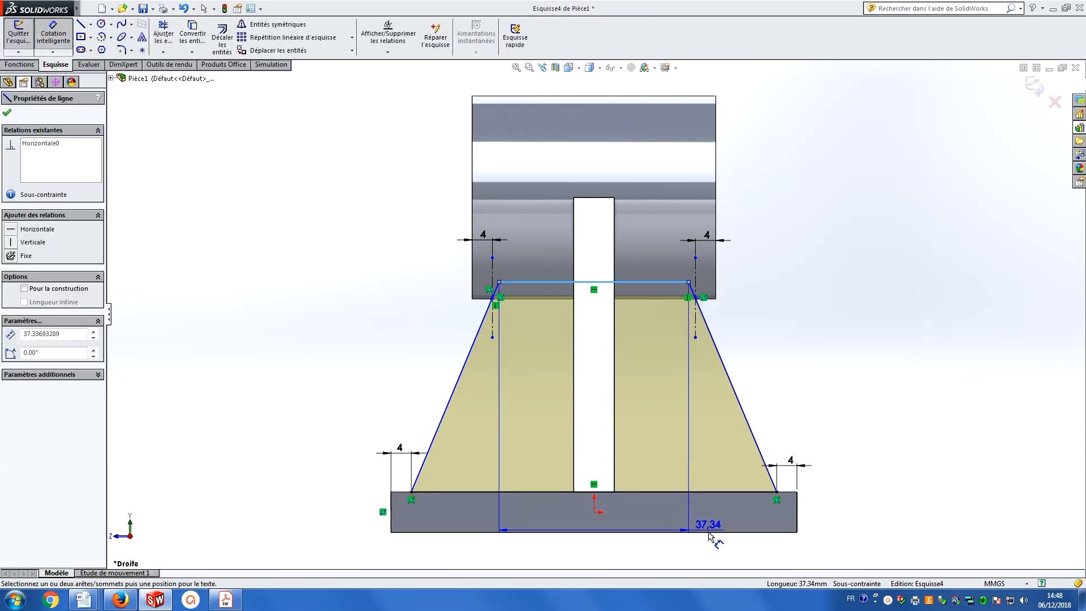
left_click(709, 533)
left_click(853, 454)
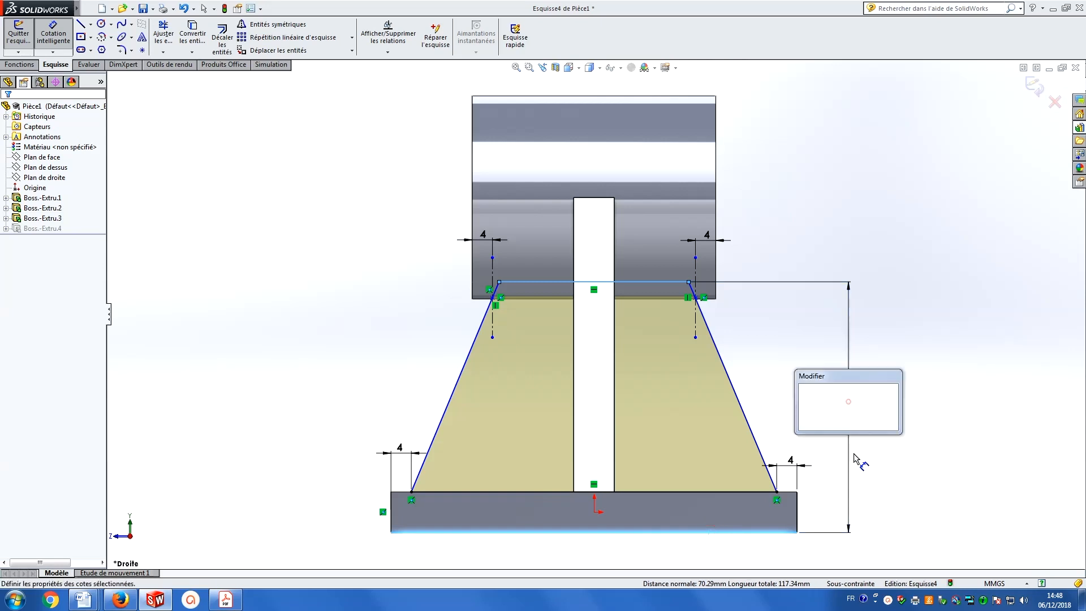
type("50")
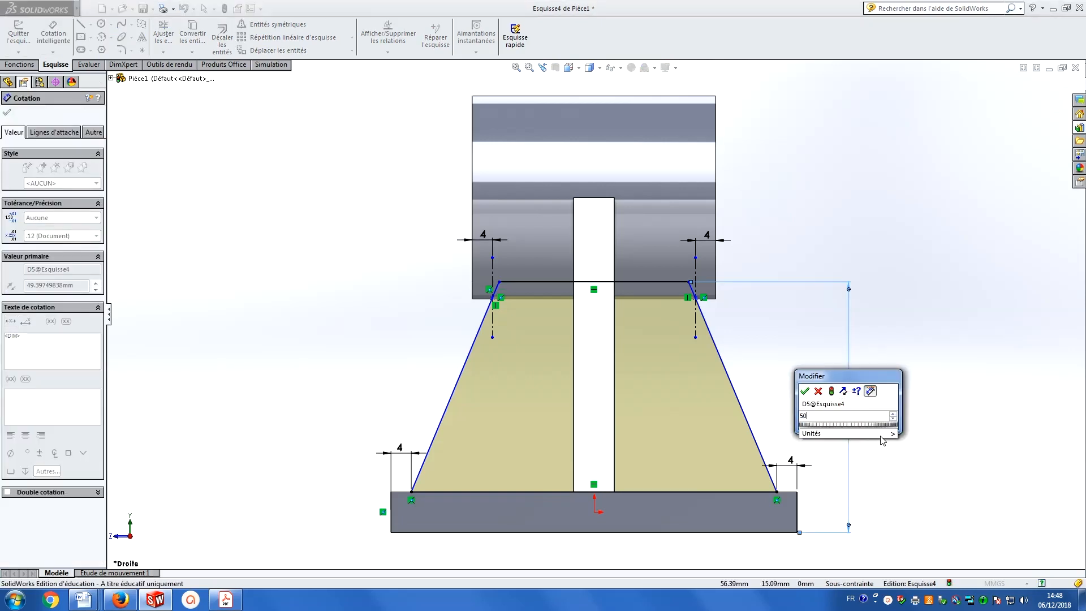
key("Return")
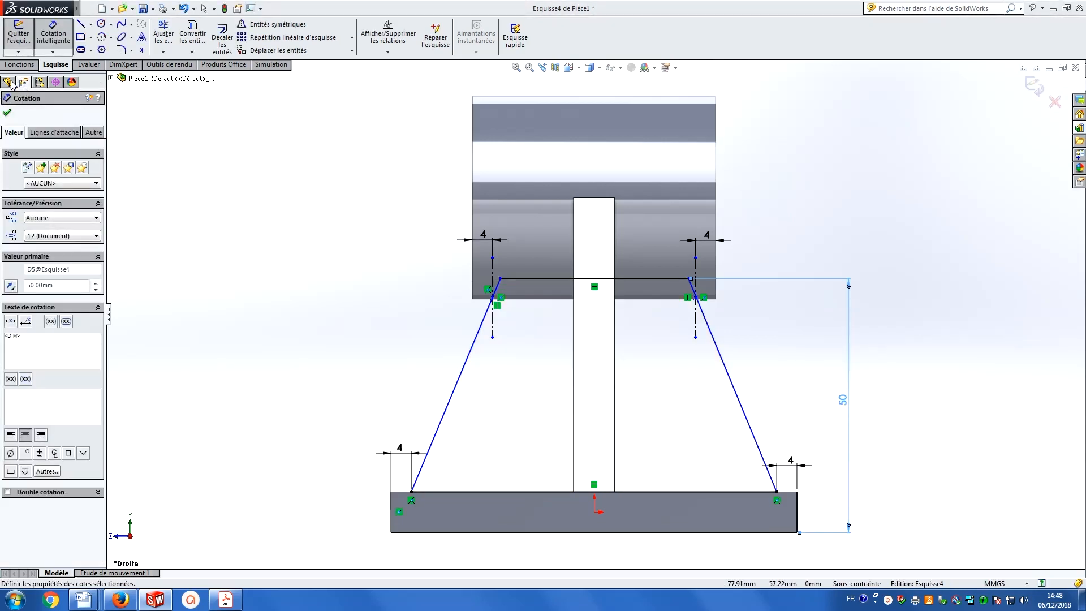
left_click(8, 114)
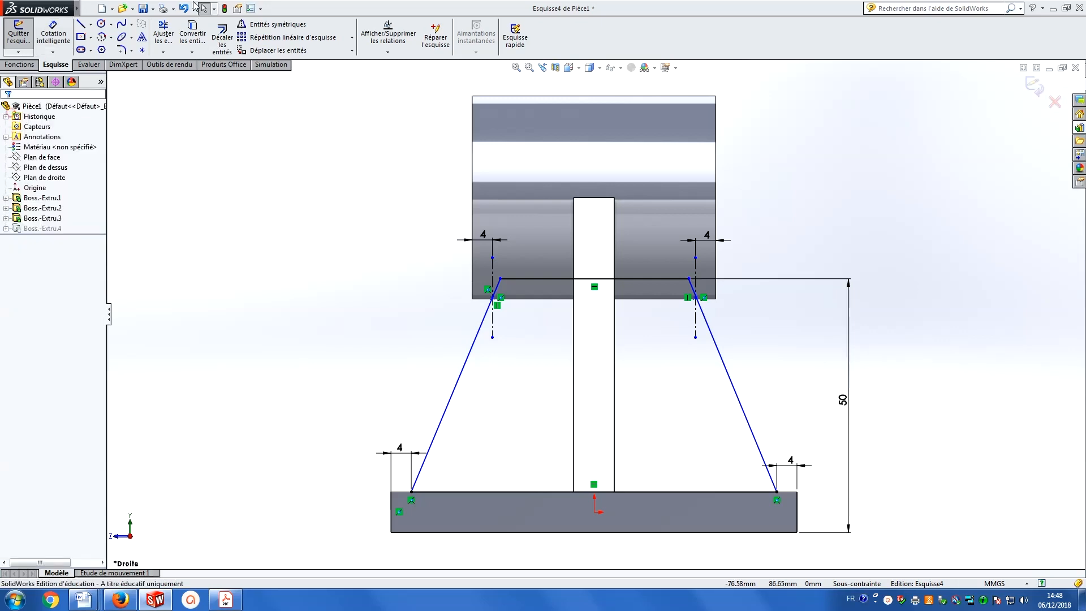
Rebuild the part to apply the crosswise web's sketch change and show it in isometric view.
left_click(224, 9)
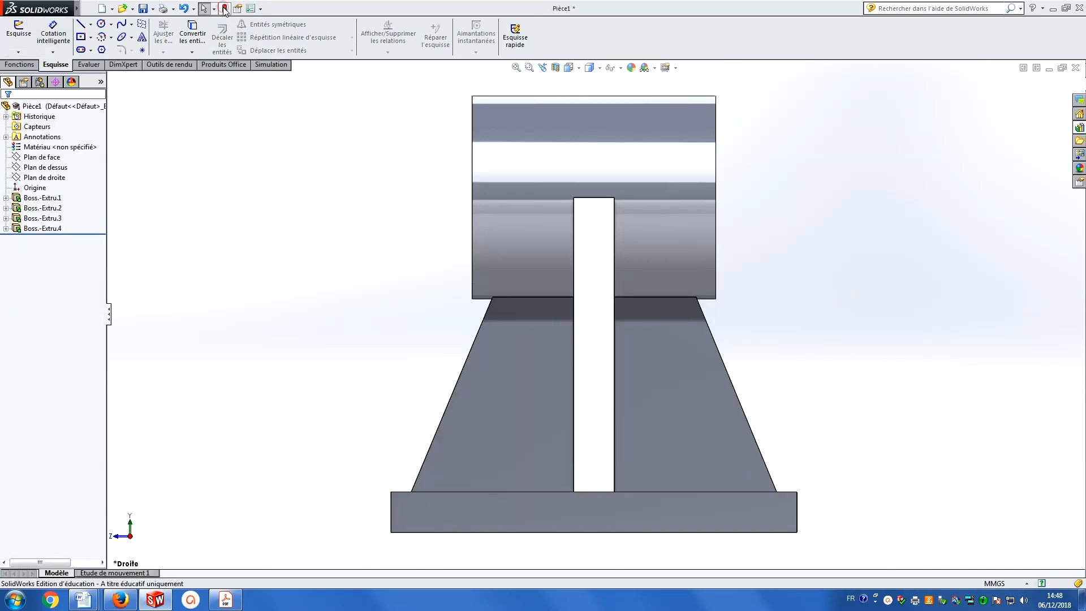
left_click(570, 69)
left_click(639, 106)
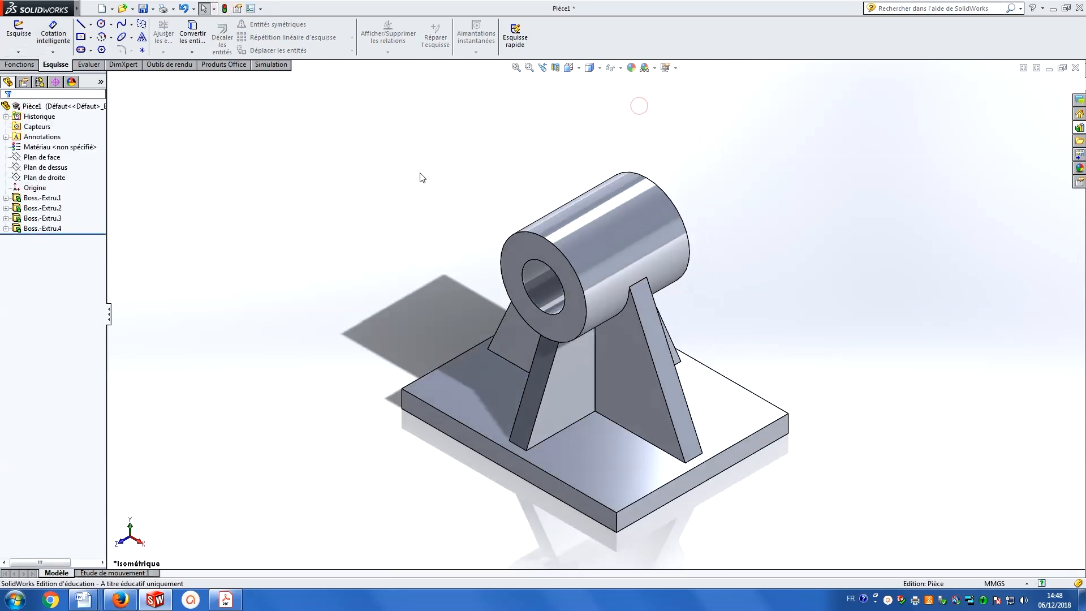
Rotate the part to examine the cylinder's bore and the webs beneath it.
key("Right")
key("Right")
key("Right")
key("Right")
key("Right")
key("Right")
key("Right")
key("Right")
key("Right")
key("Right")
key("Right")
key("Right")
key("Right")
key("Right")
key("Right")
key("Right")
key("Right")
key("Right")
key("Right")
key("Right")
key("Left")
key("Left")
key("Left")
key("Left")
key("Left")
key("Up")
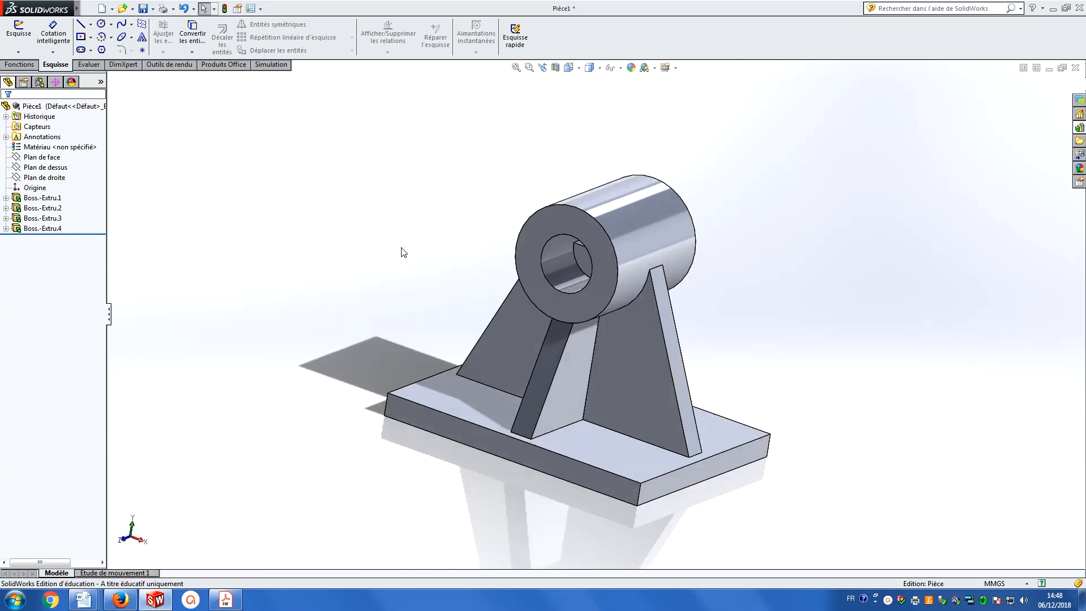
key("Right")
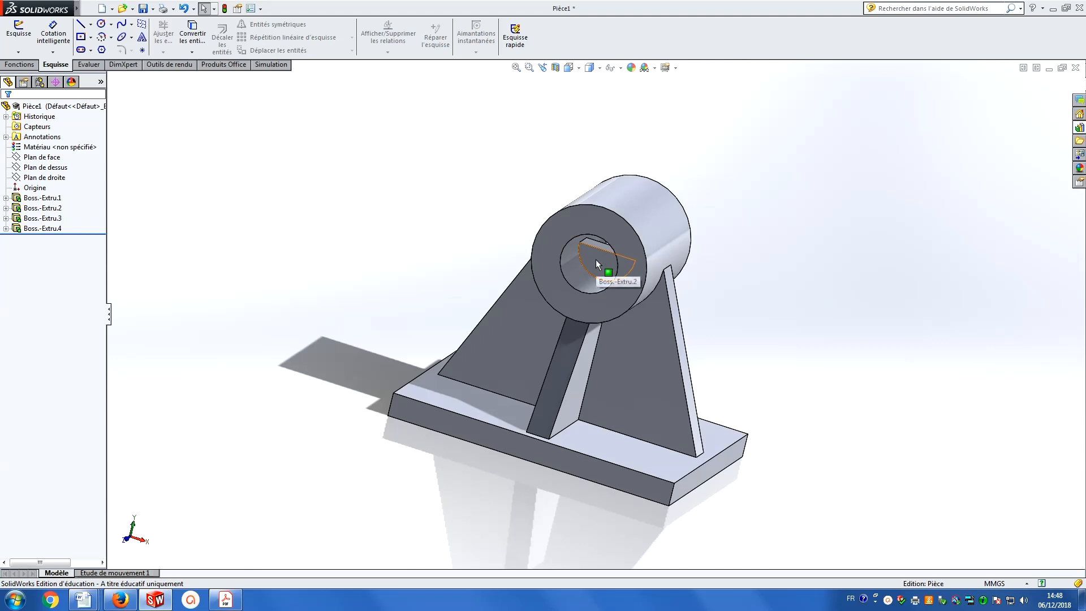
On the web face visible inside the bore, sketch a 10 mm radius circle centred on the cylinder axis.
left_click(600, 269)
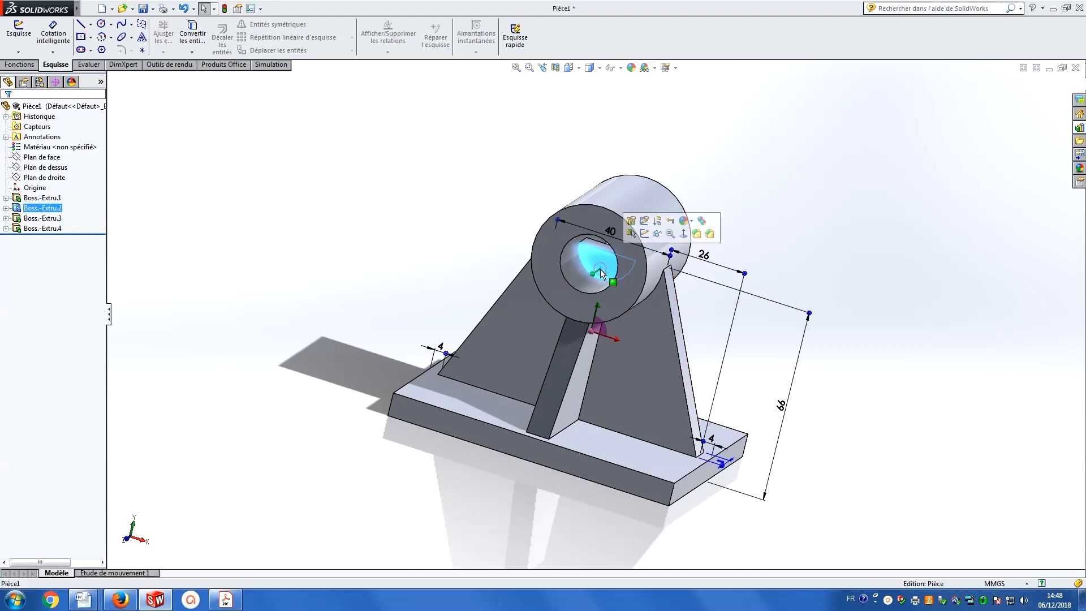
left_click(579, 68)
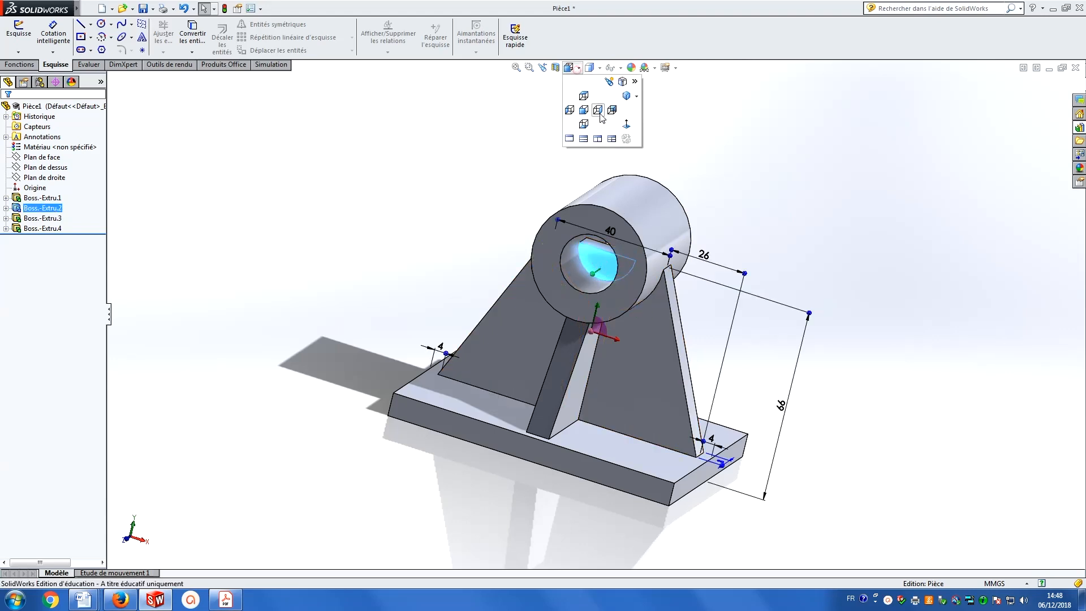
left_click(625, 125)
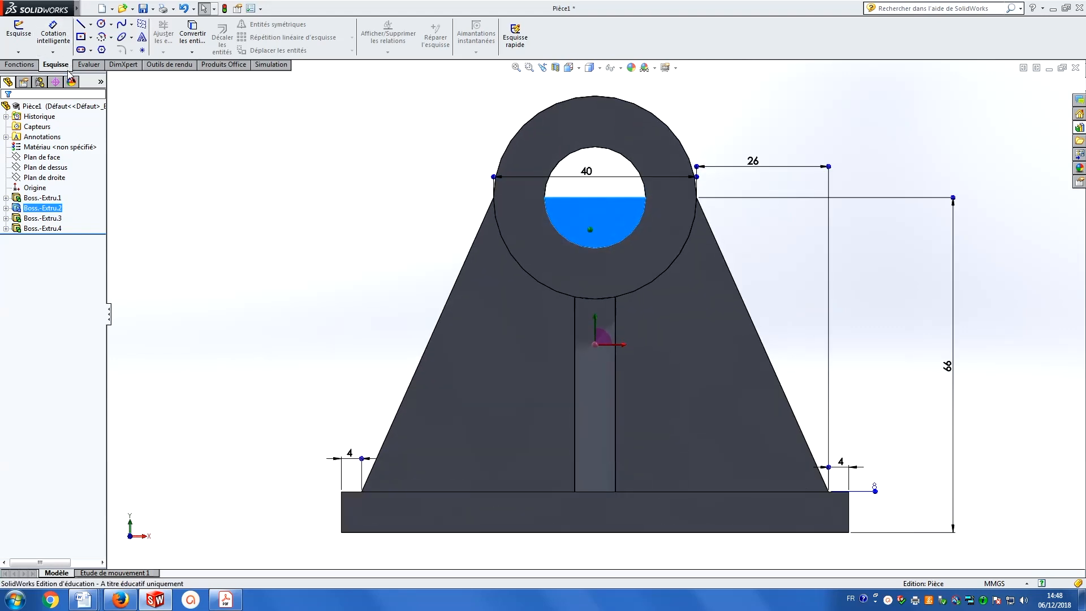
left_click(103, 25)
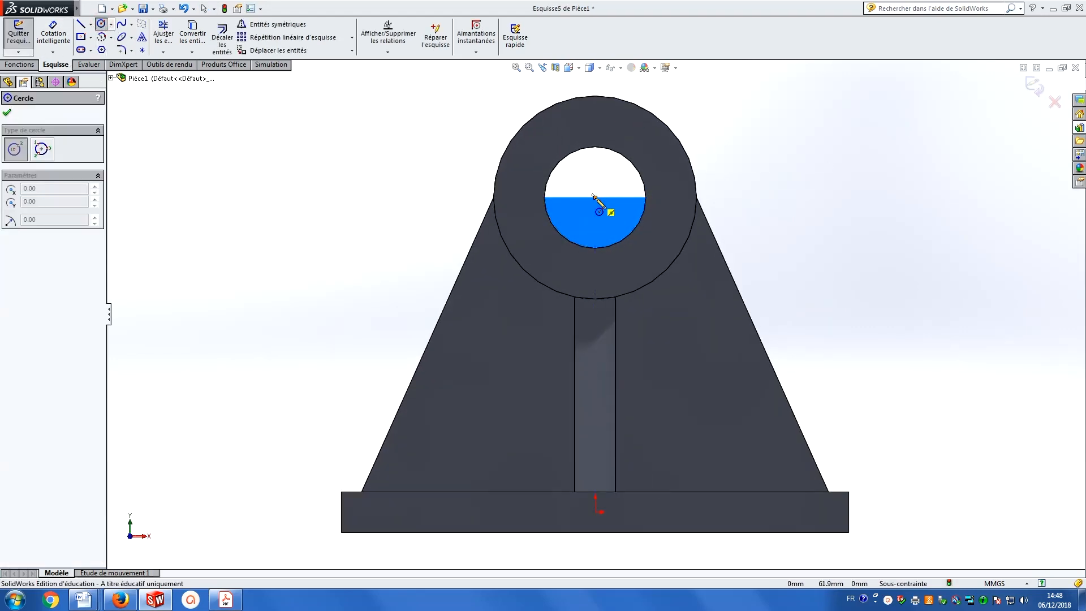
left_click(595, 197)
left_click(609, 151)
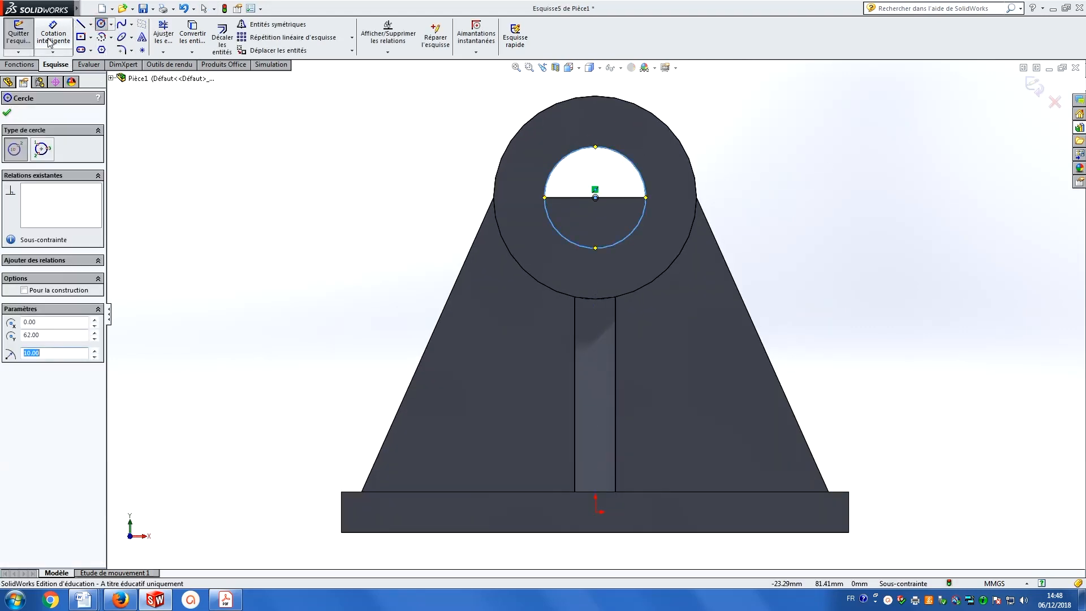
Cut-extrude the bore circle 48 mm with the mid-plane end condition through the web inside the cylinder.
left_click(19, 64)
left_click(198, 36)
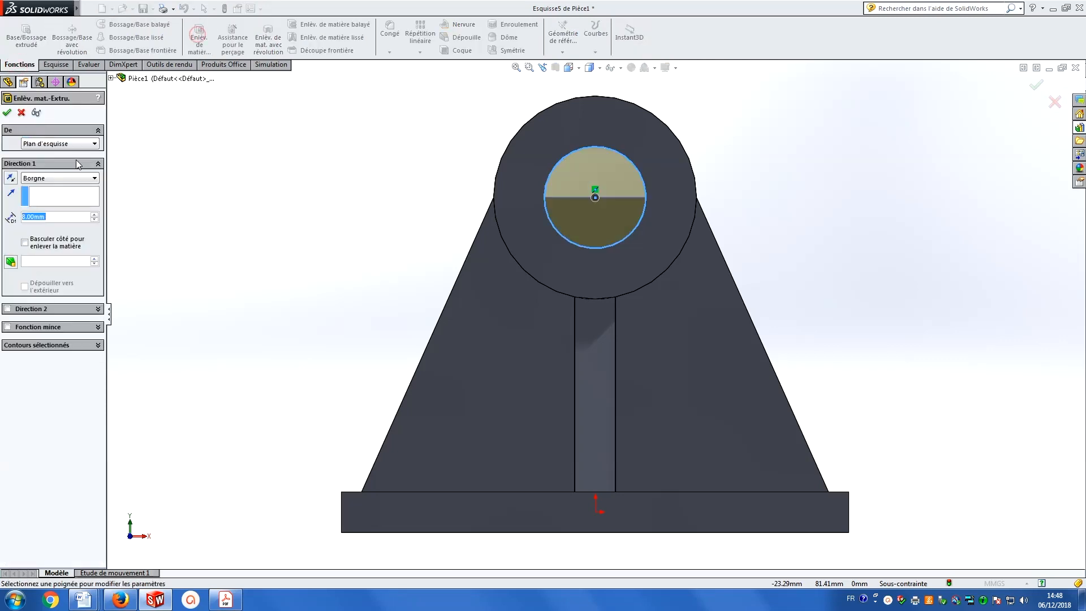
left_click(95, 178)
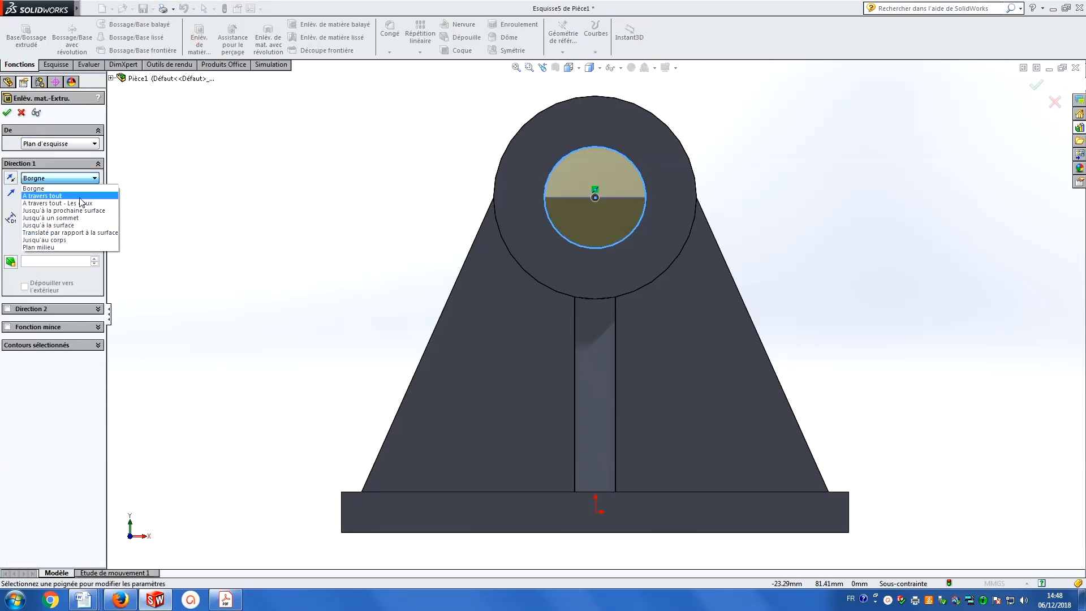
left_click(73, 247)
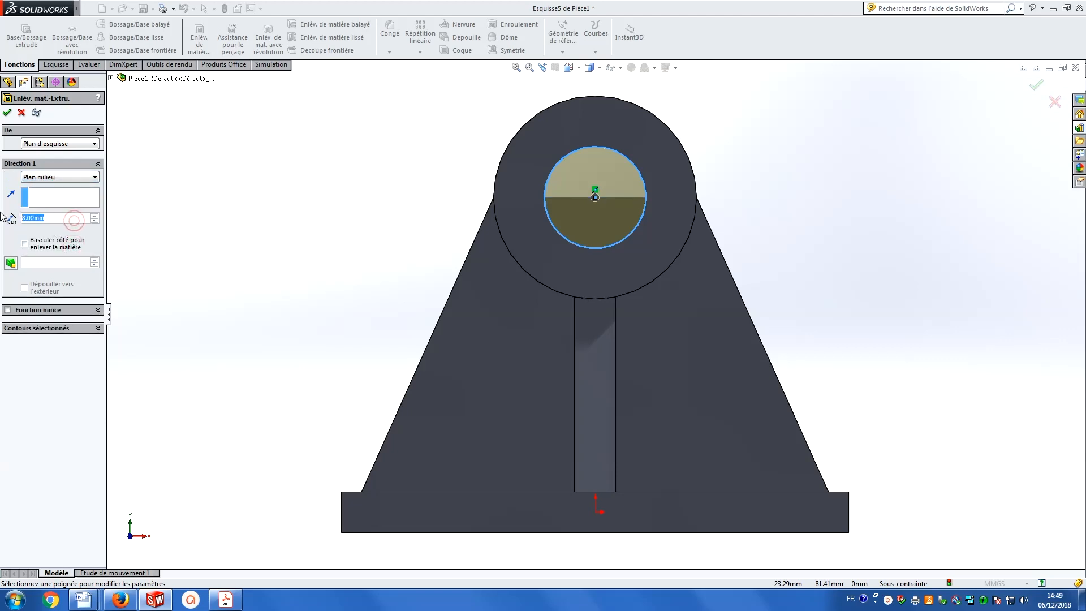
type("48")
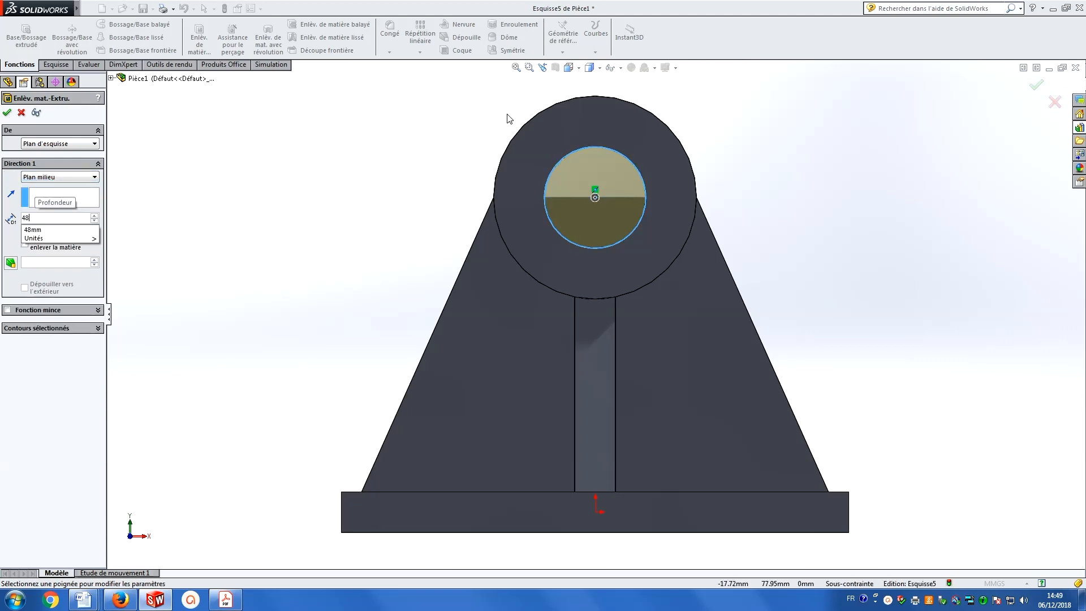
left_click(577, 69)
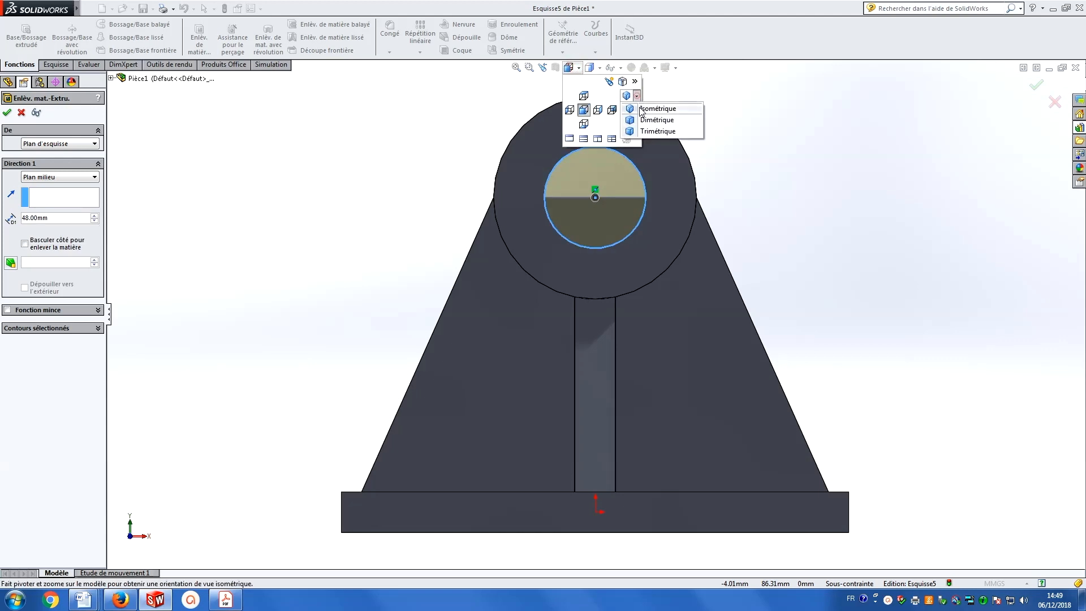
left_click(645, 108)
left_click(8, 114)
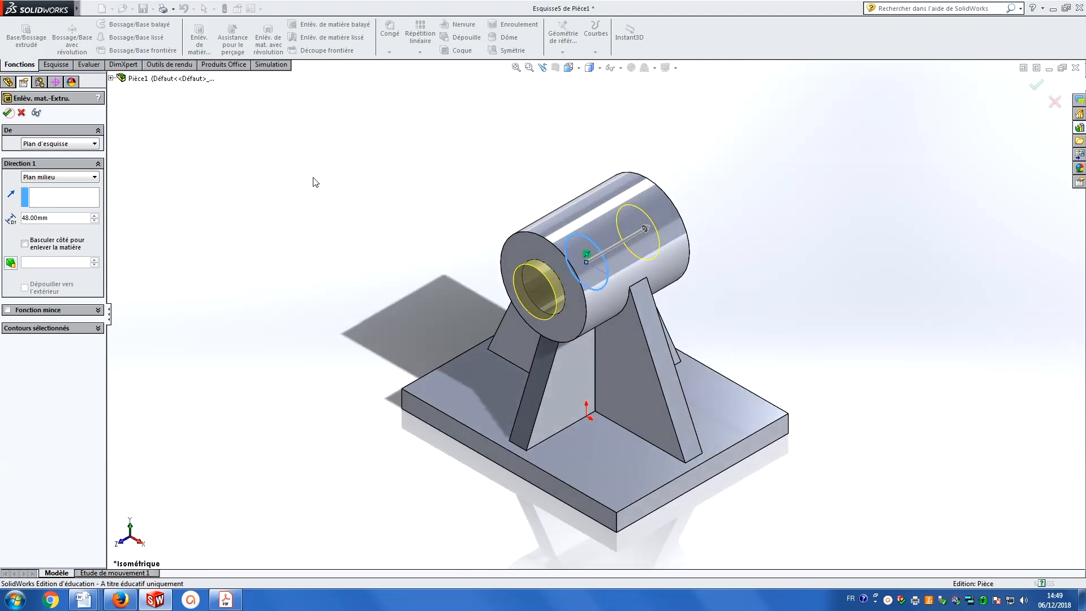
Fillet the four vertical corner edges of the base plate with a constant radius of 8 mm.
middle_click_drag(330, 203, 555, 104)
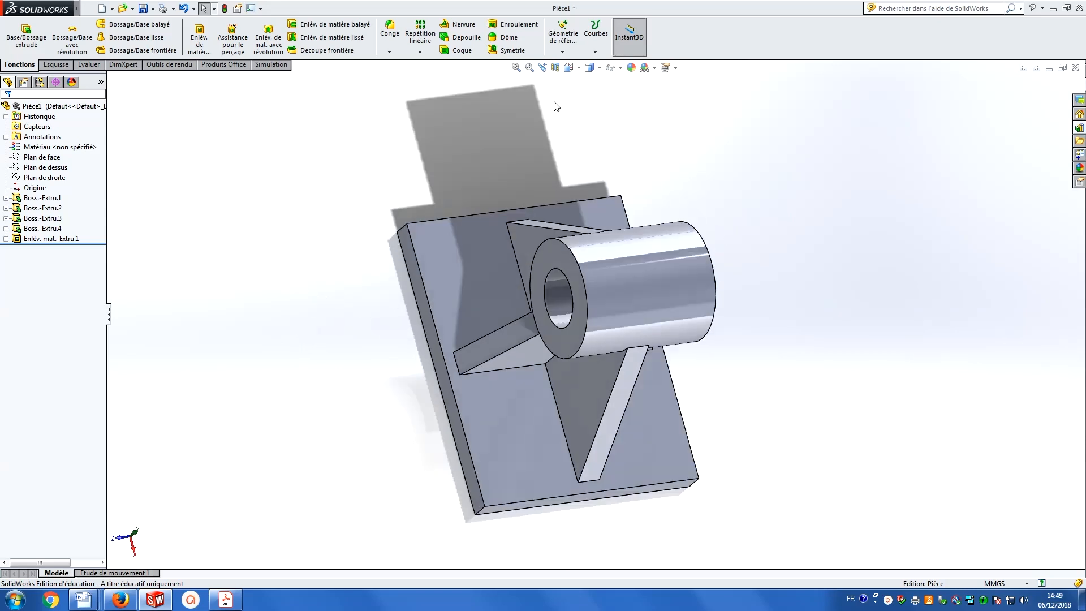
left_click(580, 70)
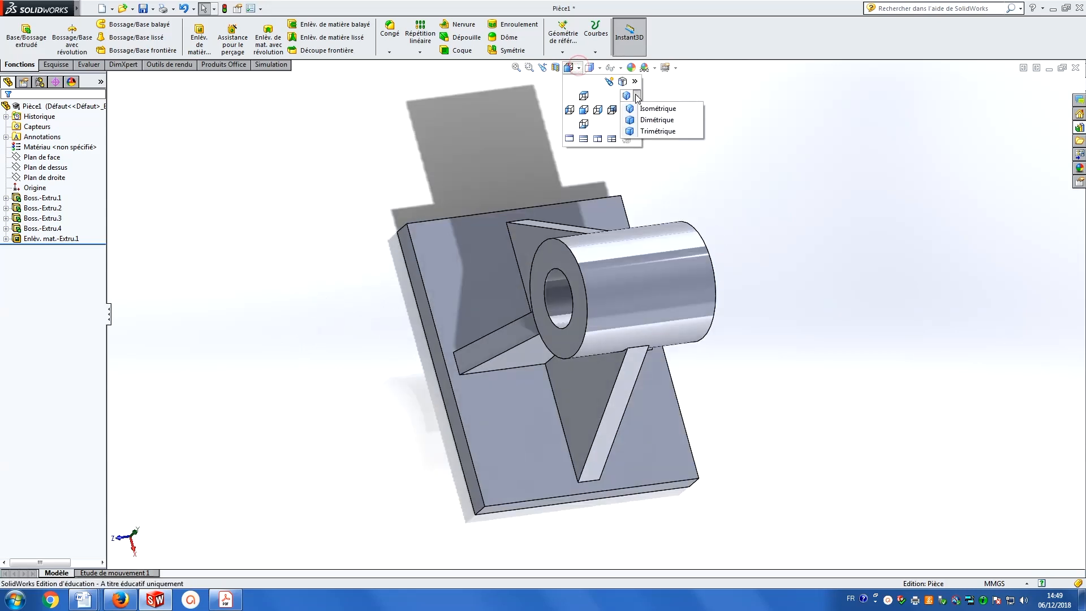
left_click(636, 106)
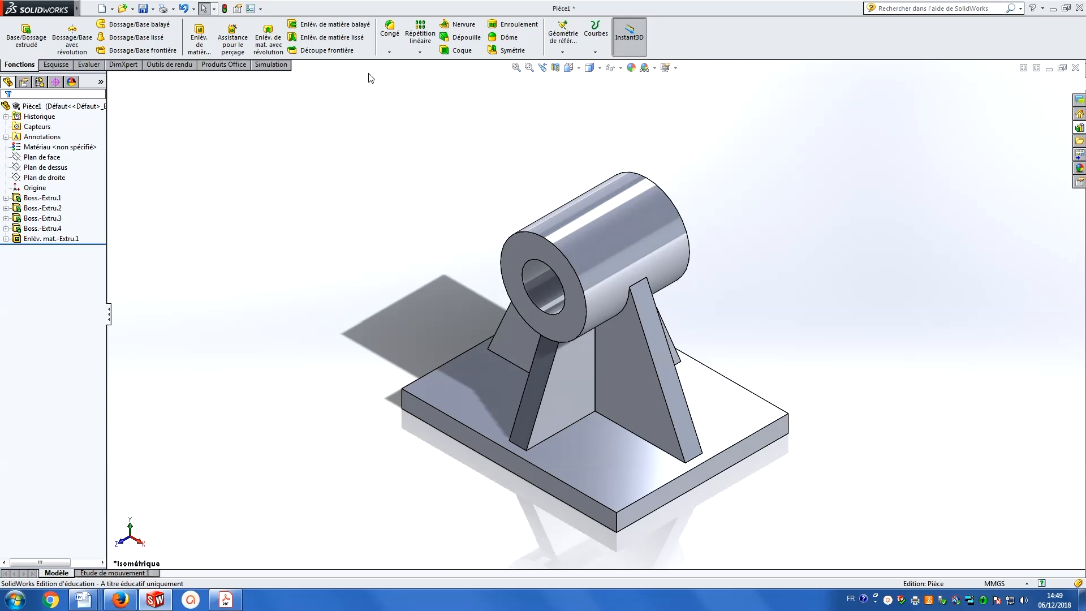
left_click(394, 36)
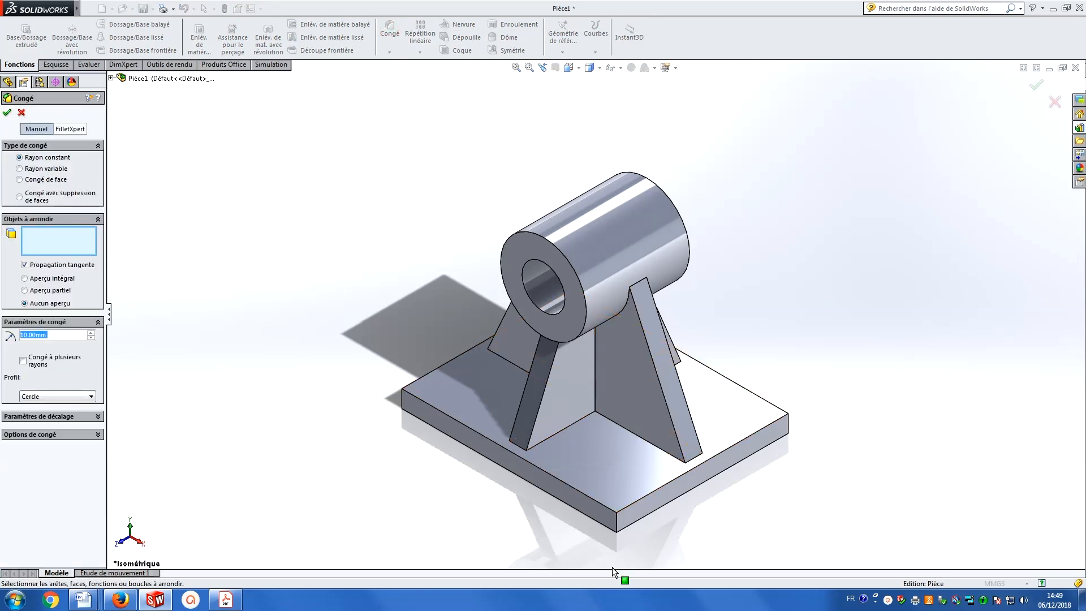
left_click(617, 523)
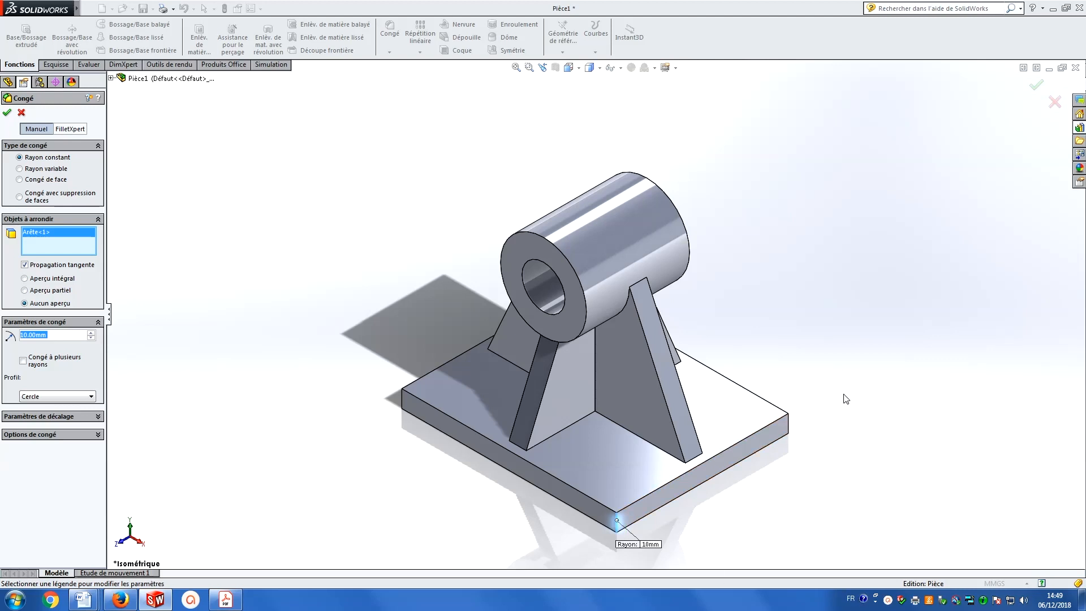
left_click(790, 426)
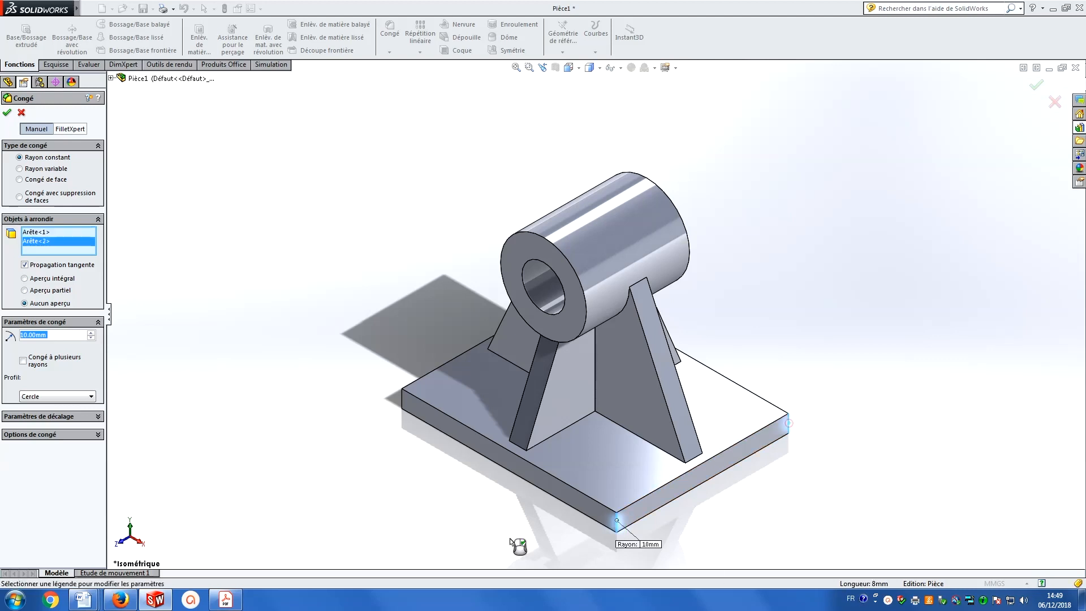
left_click(402, 399)
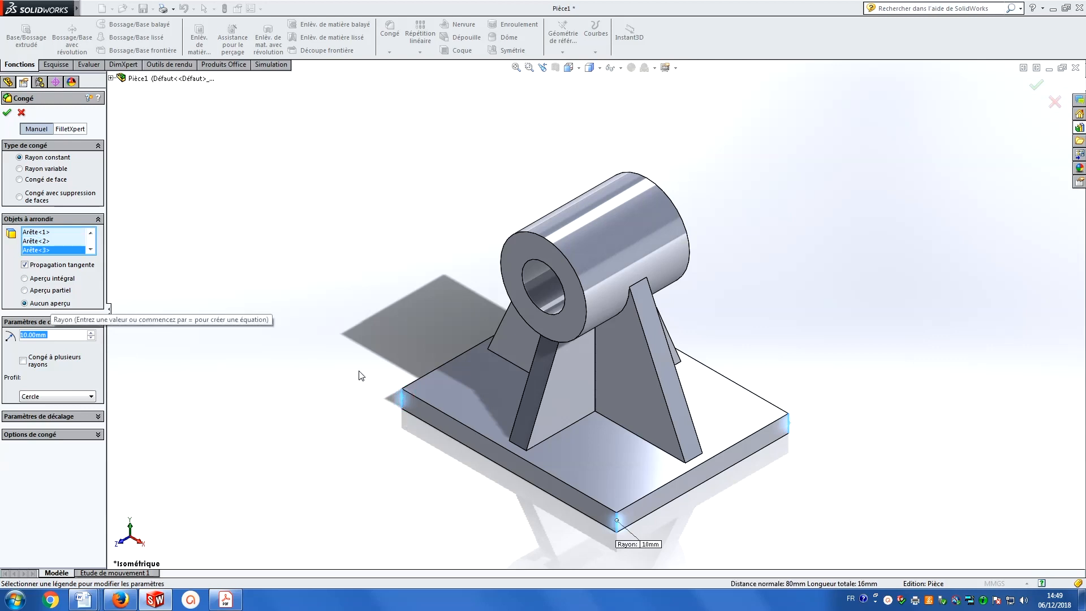
middle_click_drag(361, 375, 506, 543)
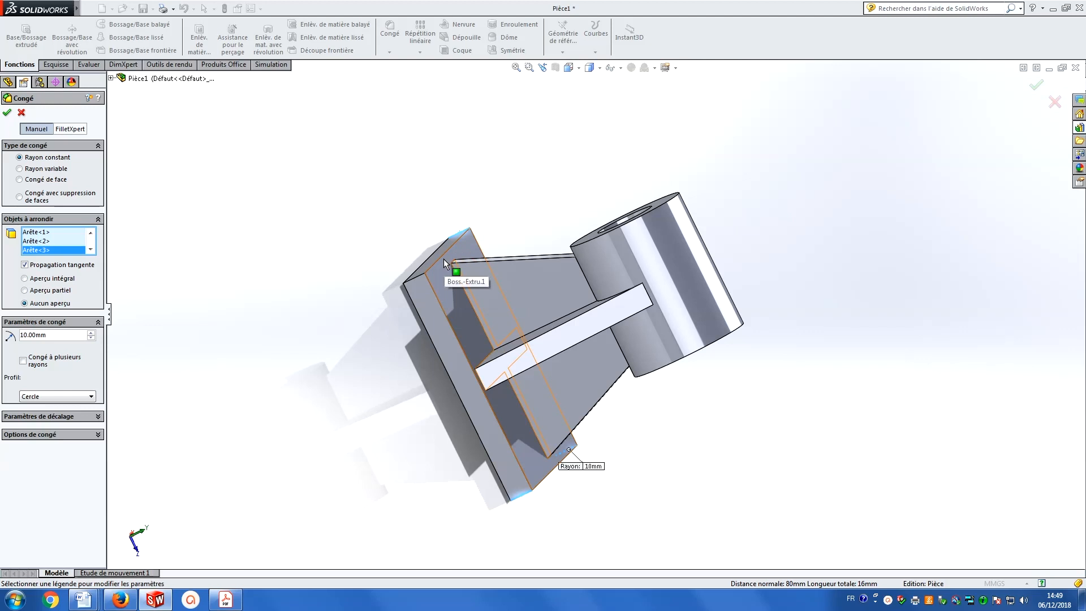
left_click(412, 279)
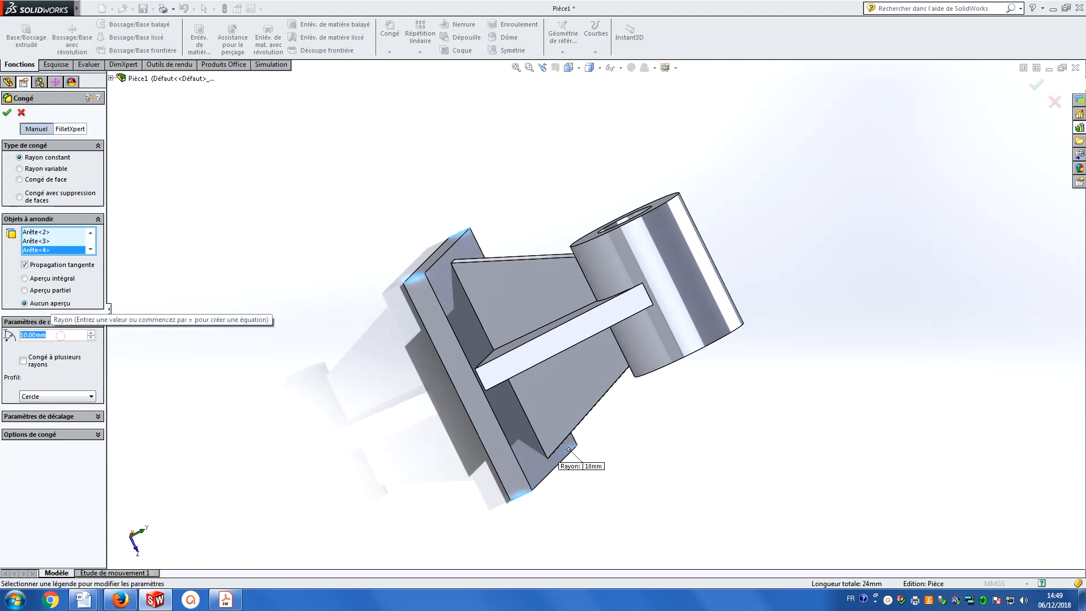
type("8")
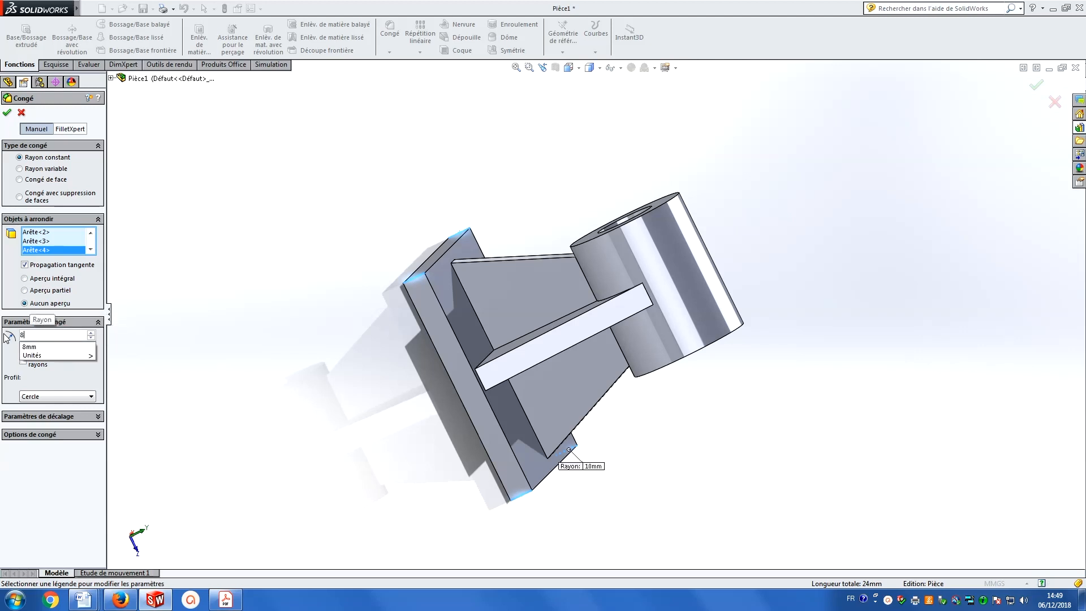
key("Return")
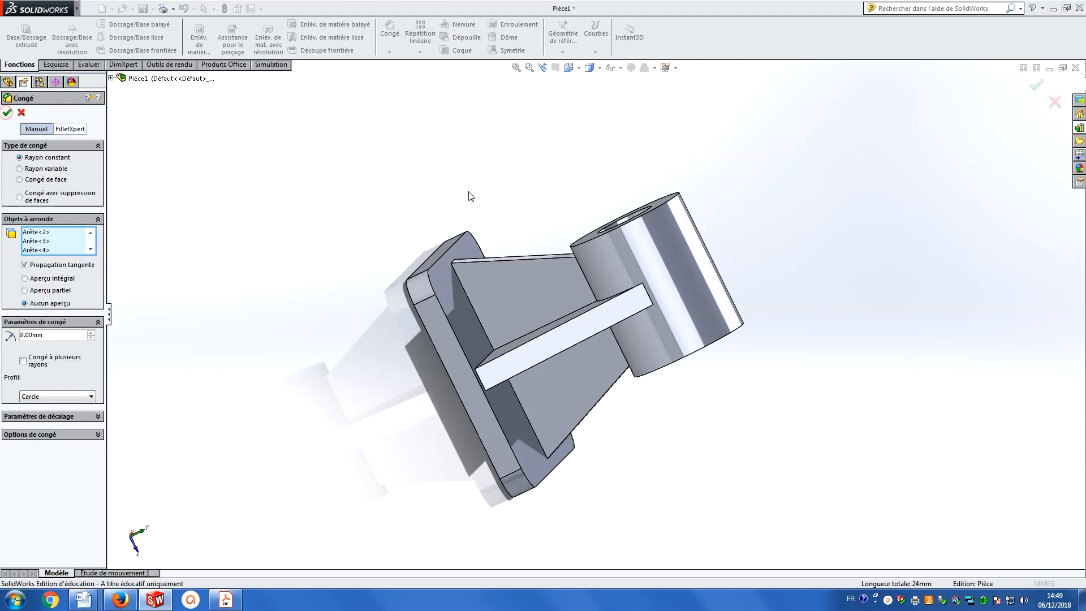
On the base plate's top face, viewed normal, sketch a circle about 4.7 mm in diameter near one rounded corner.
left_click(577, 67)
left_click(637, 96)
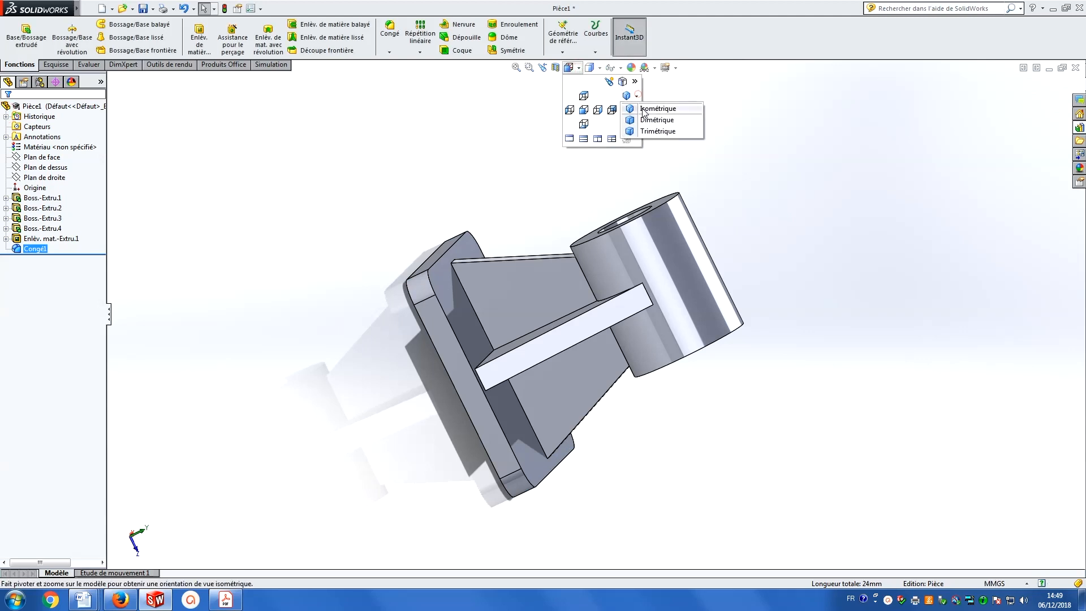
left_click(650, 107)
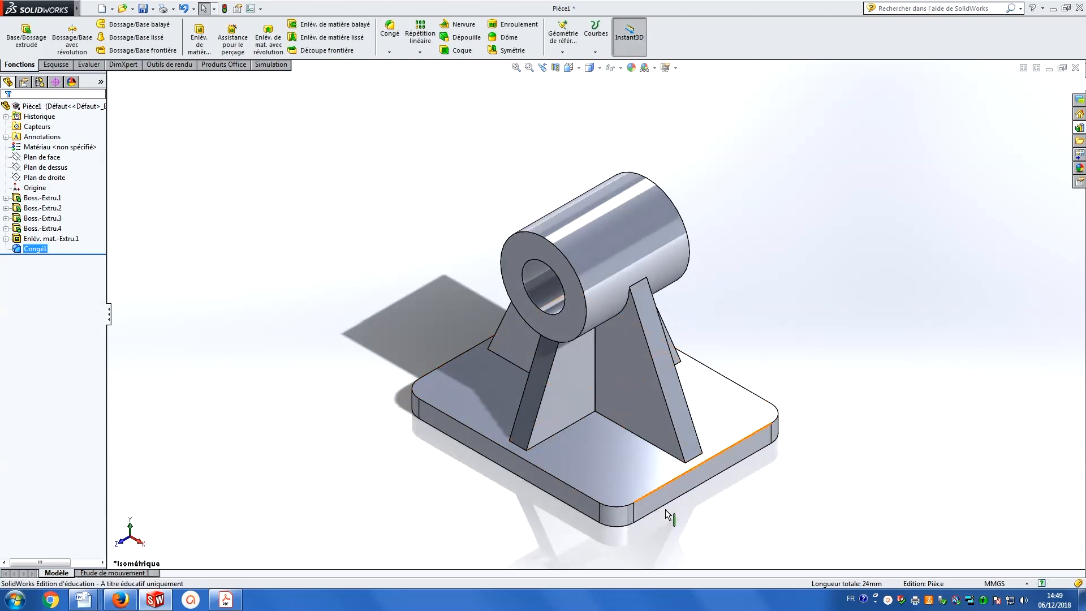
left_click(620, 480)
left_click(579, 69)
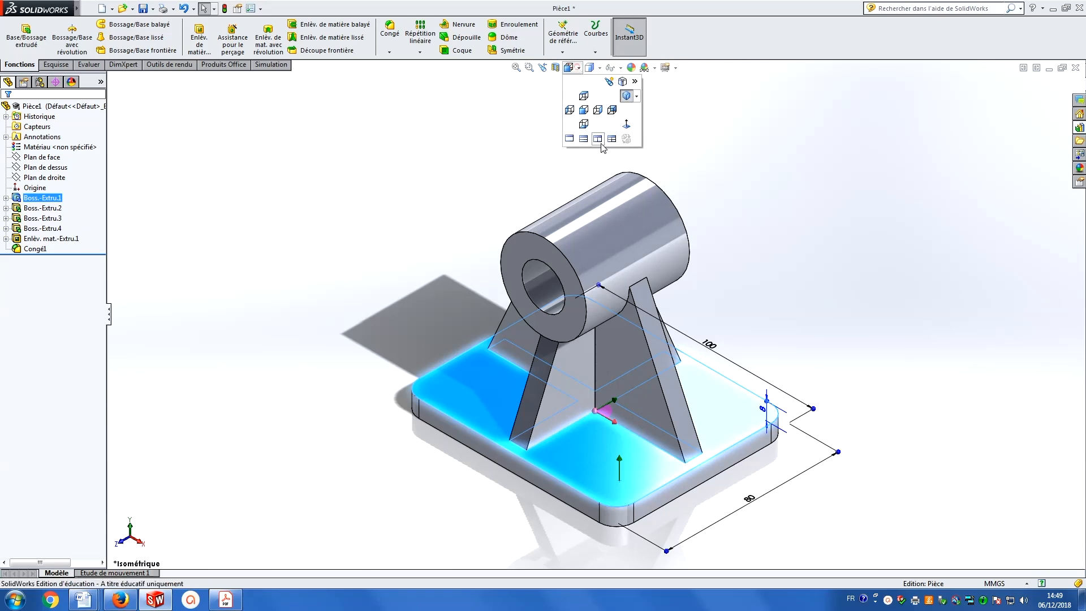
left_click(627, 124)
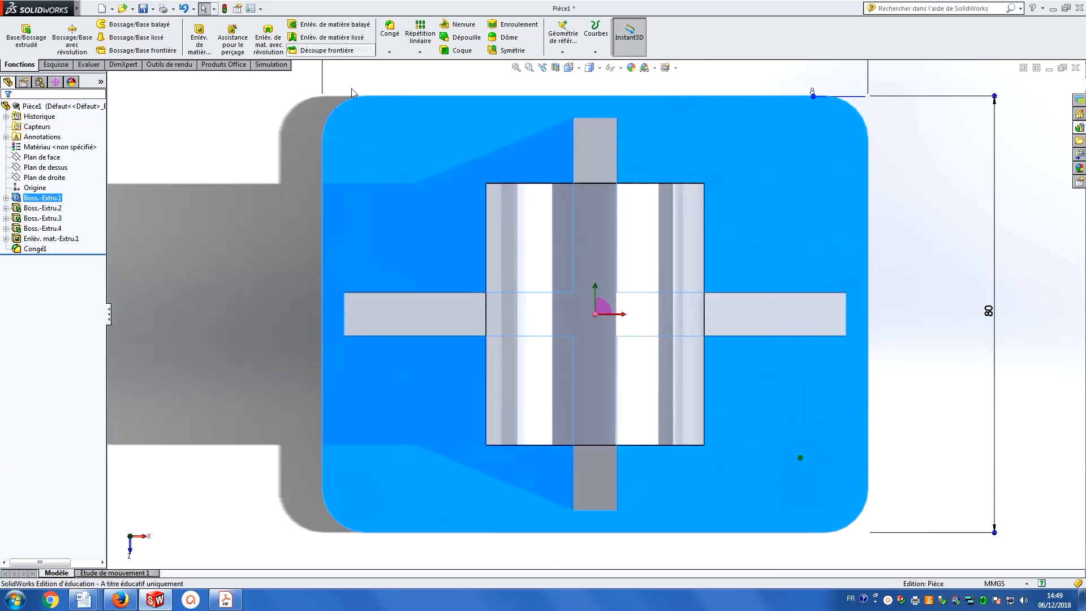
left_click(55, 65)
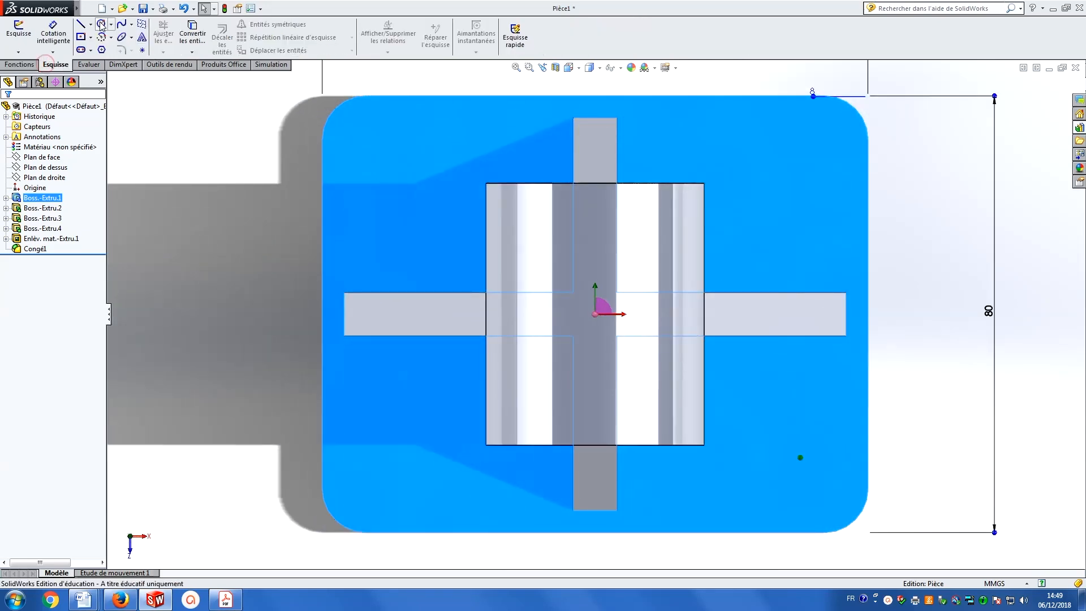
left_click(100, 24)
left_click_drag(823, 500, 836, 500)
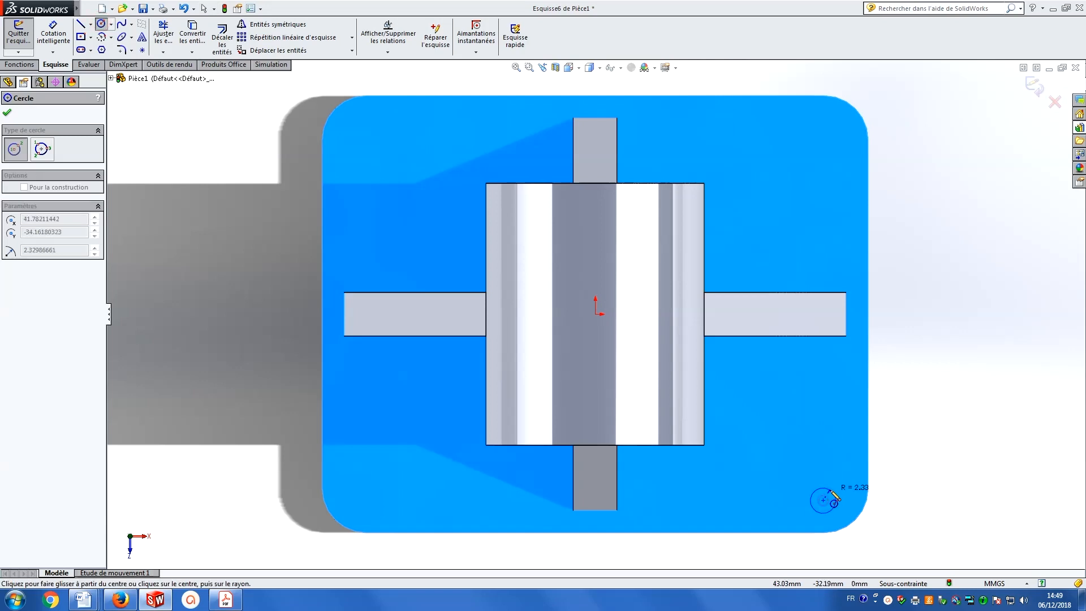
Dimension the corner circle's diameter as 8 mm.
left_click(50, 34)
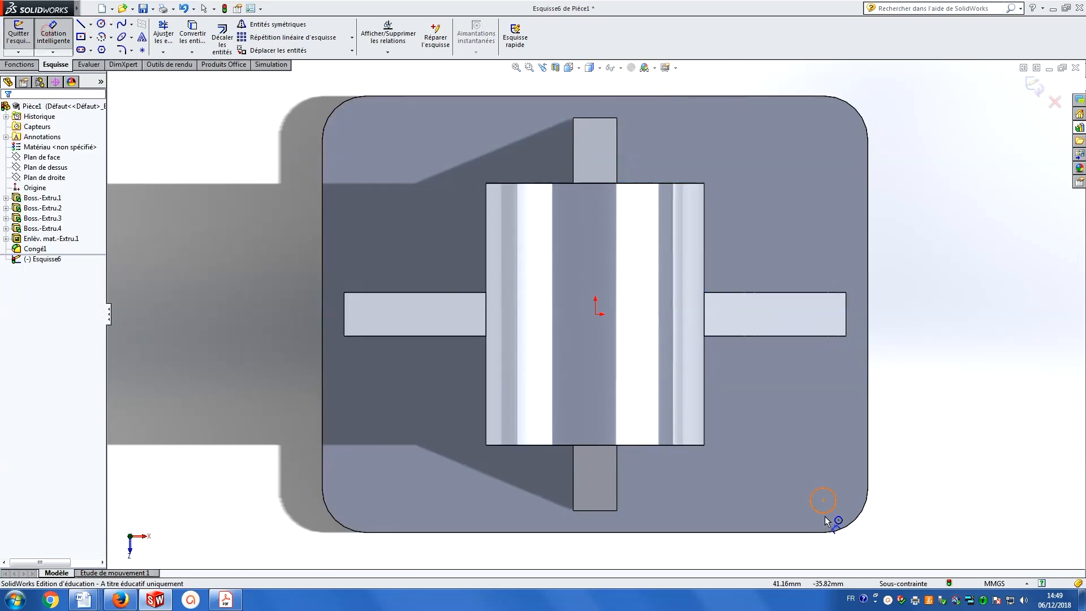
left_click(832, 491)
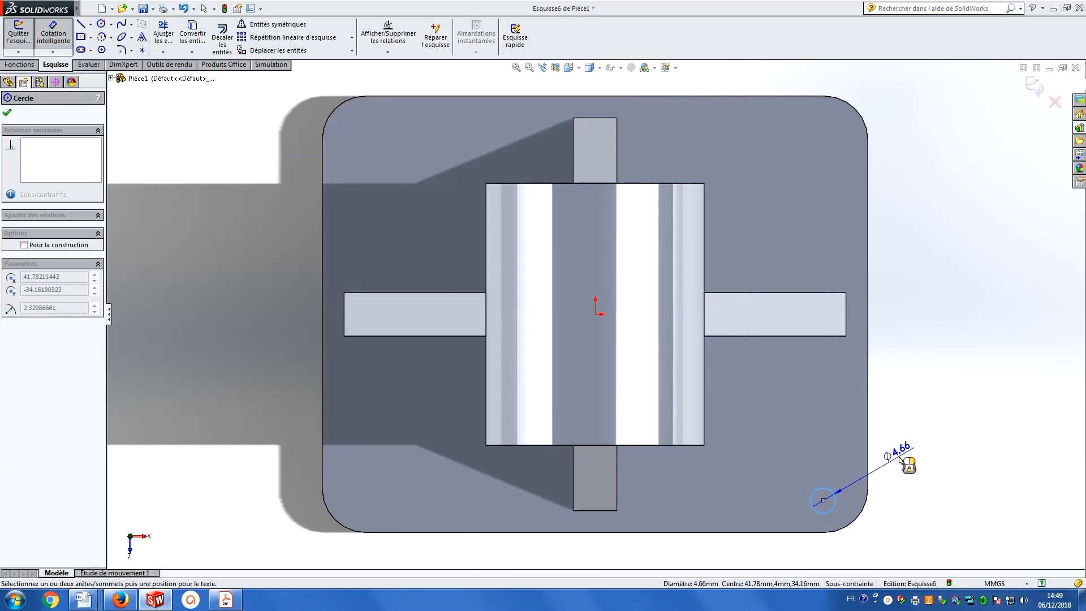
left_click(895, 452)
type("8")
key("Return")
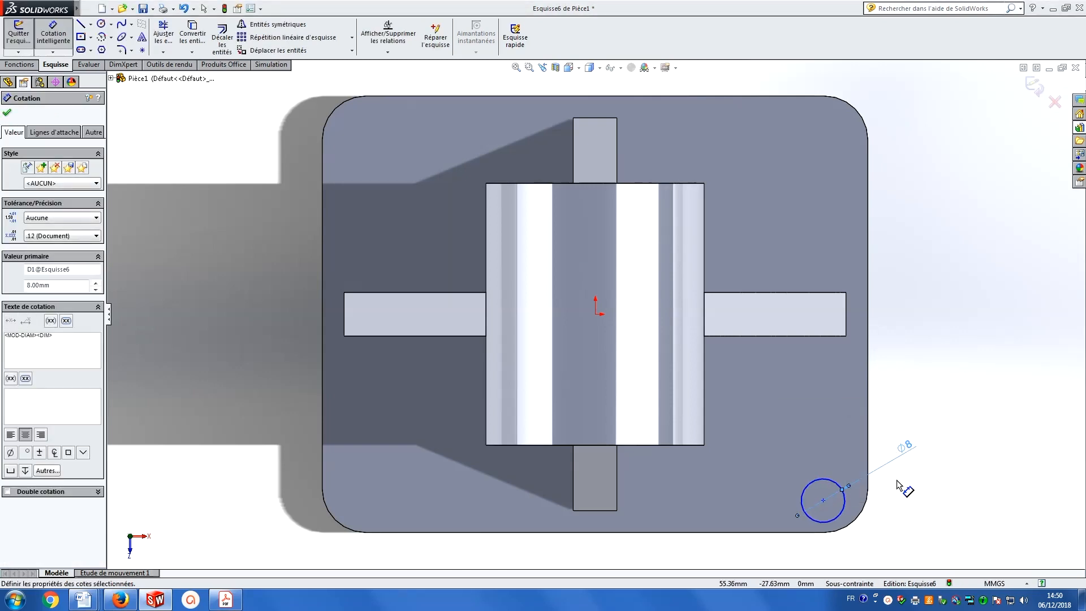
Dimension the corner circle's centre 12 mm from each of the two adjacent straight edges of the base plate.
left_click(837, 483)
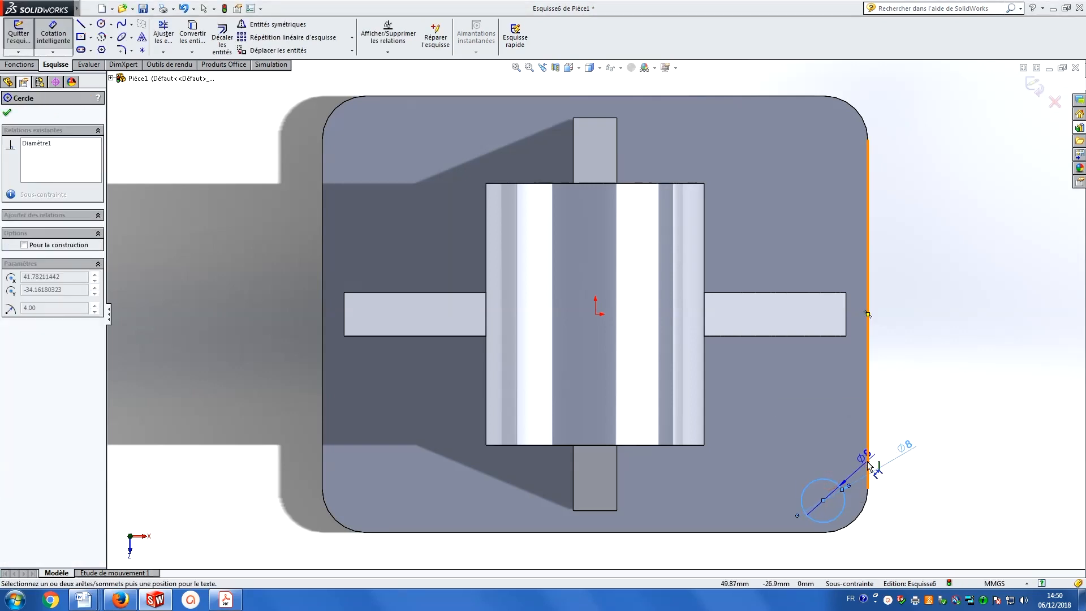
left_click(867, 462)
left_click(832, 447)
type("12")
key("Return")
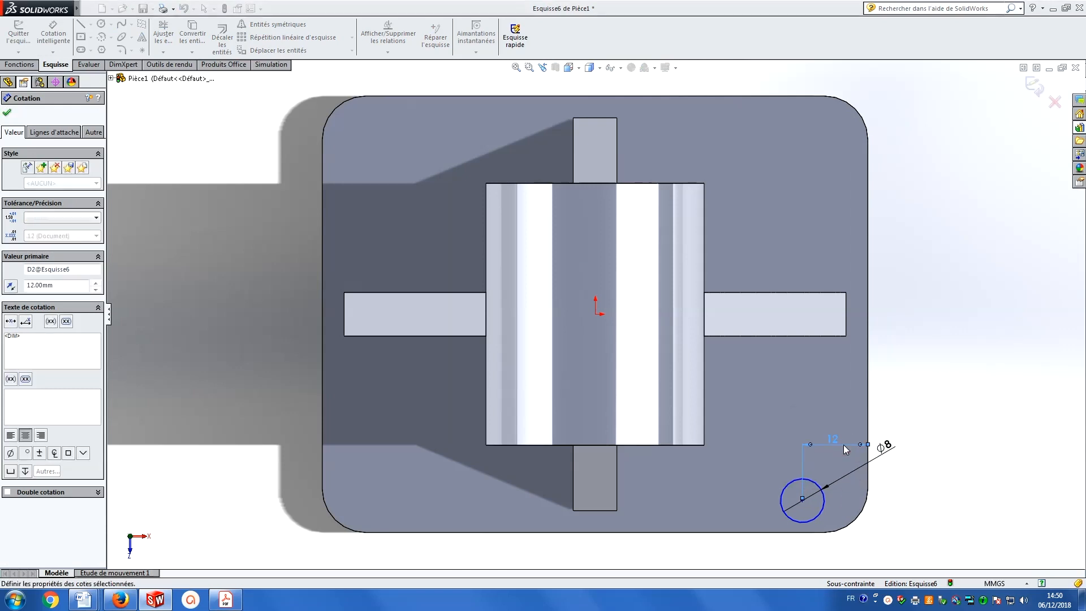
left_click(792, 519)
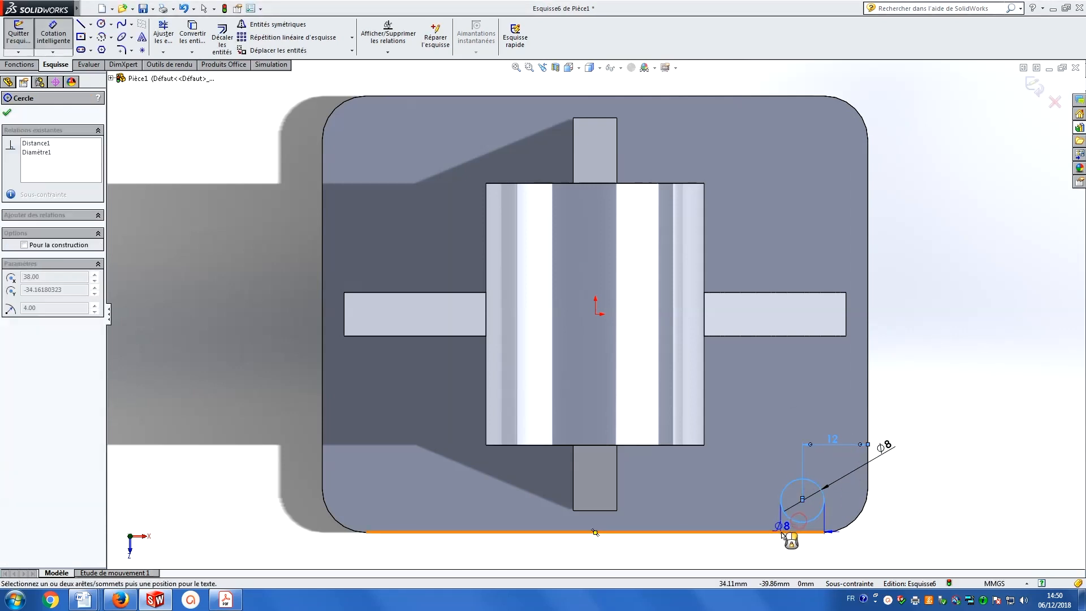
left_click(791, 530)
left_click(900, 522)
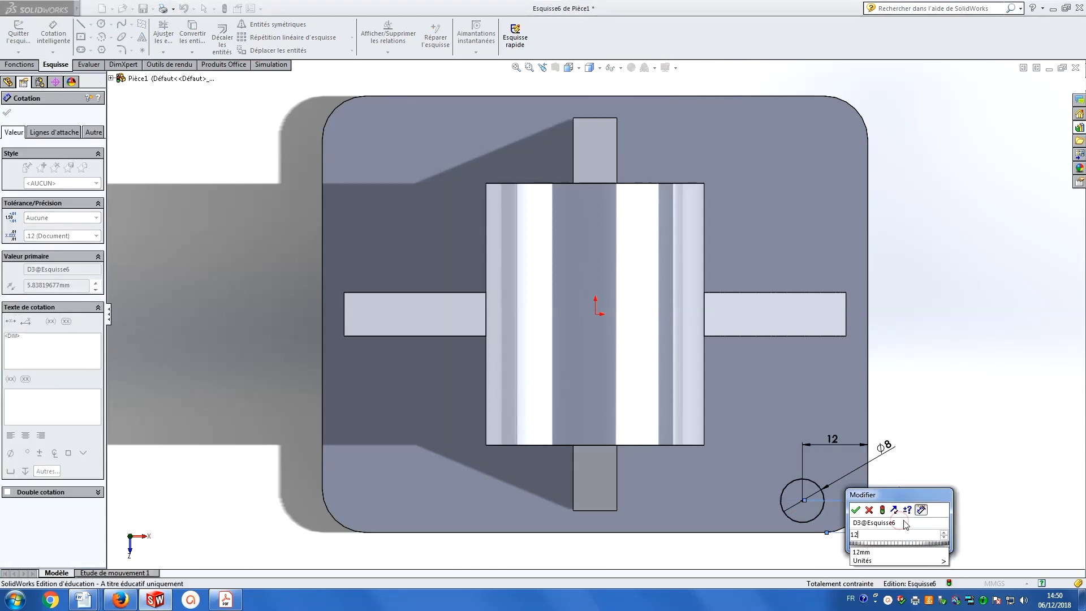
type("12")
key("Return")
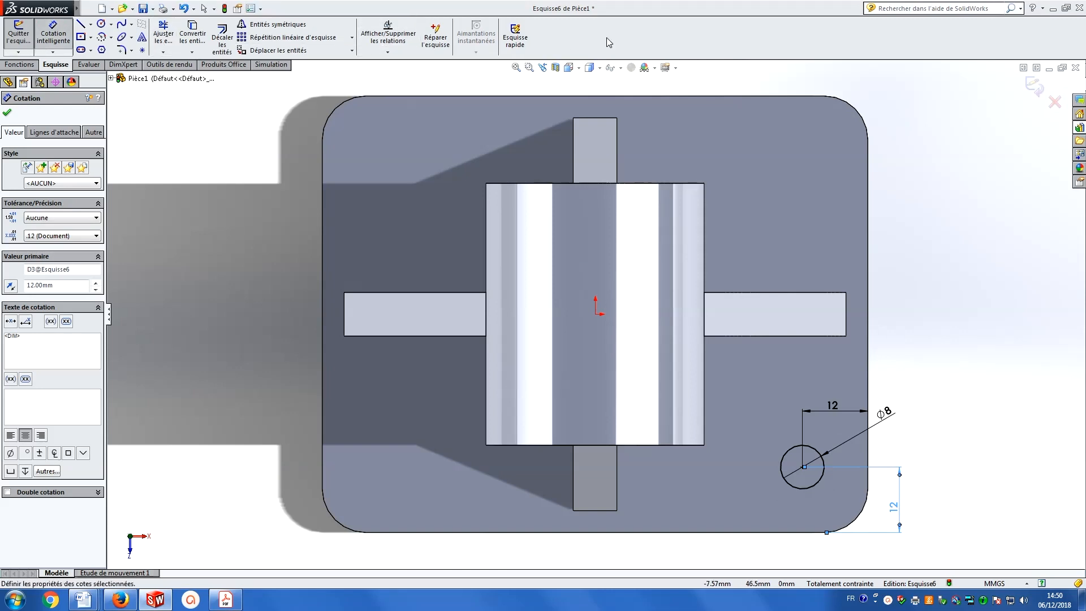
Cut-extrude the 8 mm corner circle through all of the base plate, working in isometric view.
left_click(580, 68)
left_click(638, 99)
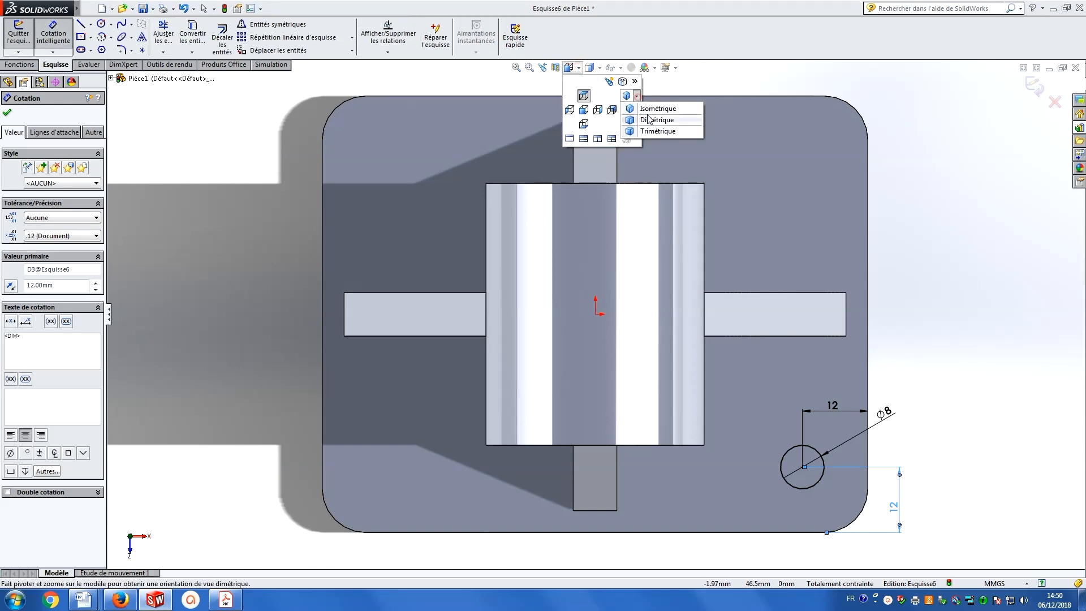
left_click(650, 107)
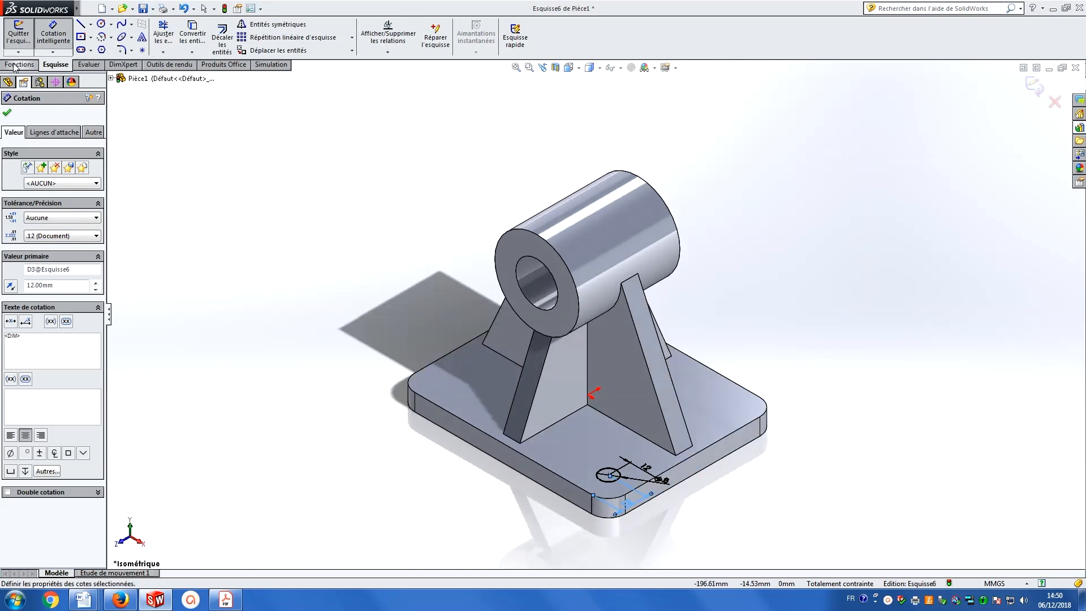
left_click(18, 64)
left_click(199, 36)
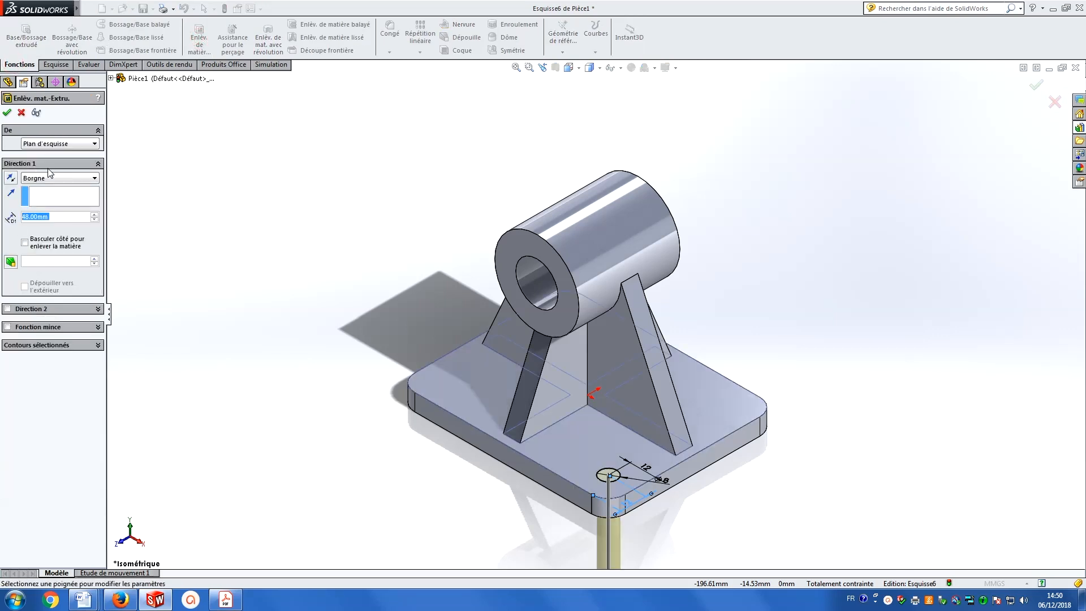
left_click(95, 178)
left_click(45, 196)
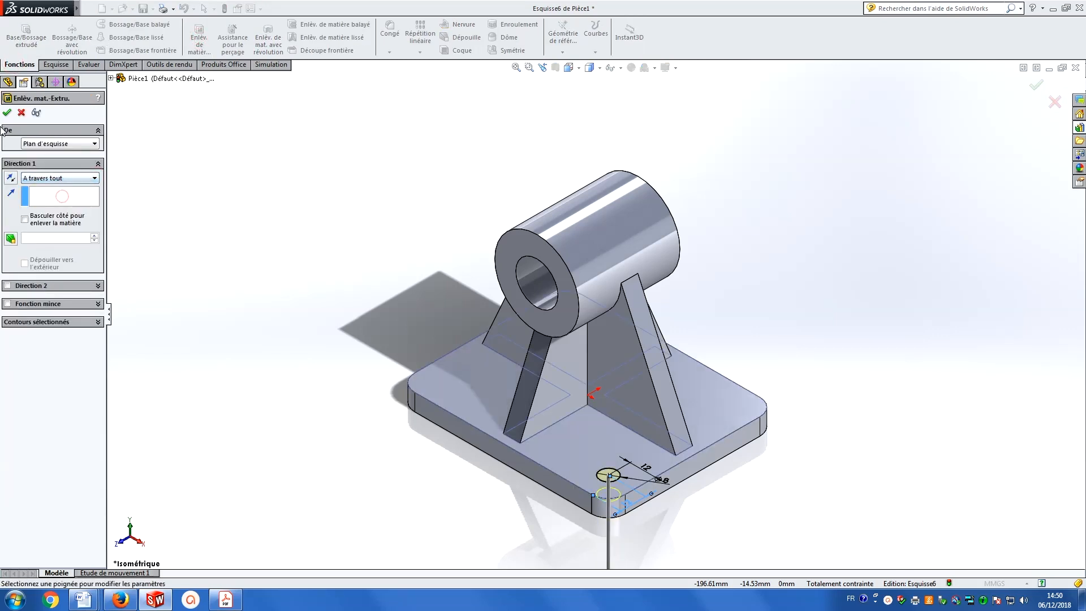
left_click(7, 113)
left_click(318, 195)
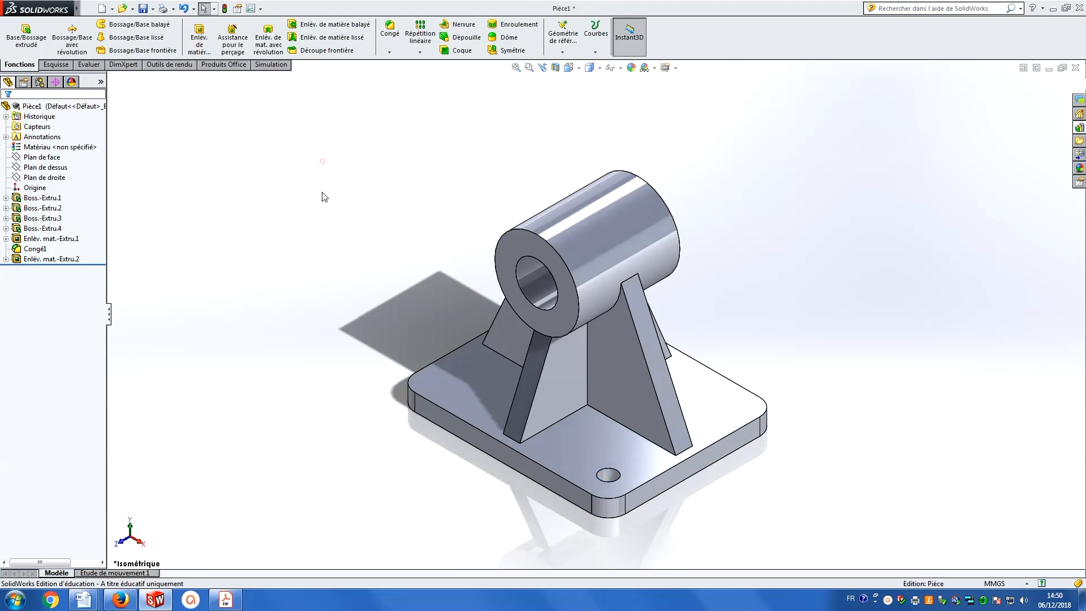
Mirror the 8 mm hole cut about the right plane (Plan de droite).
left_click(43, 260)
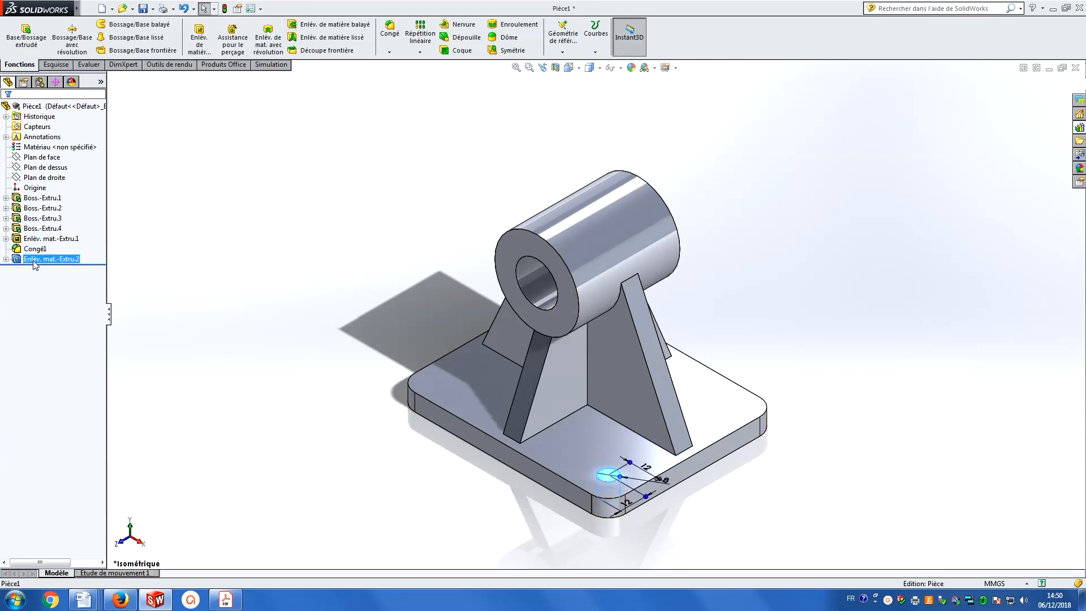
left_click(510, 50)
left_click(112, 78)
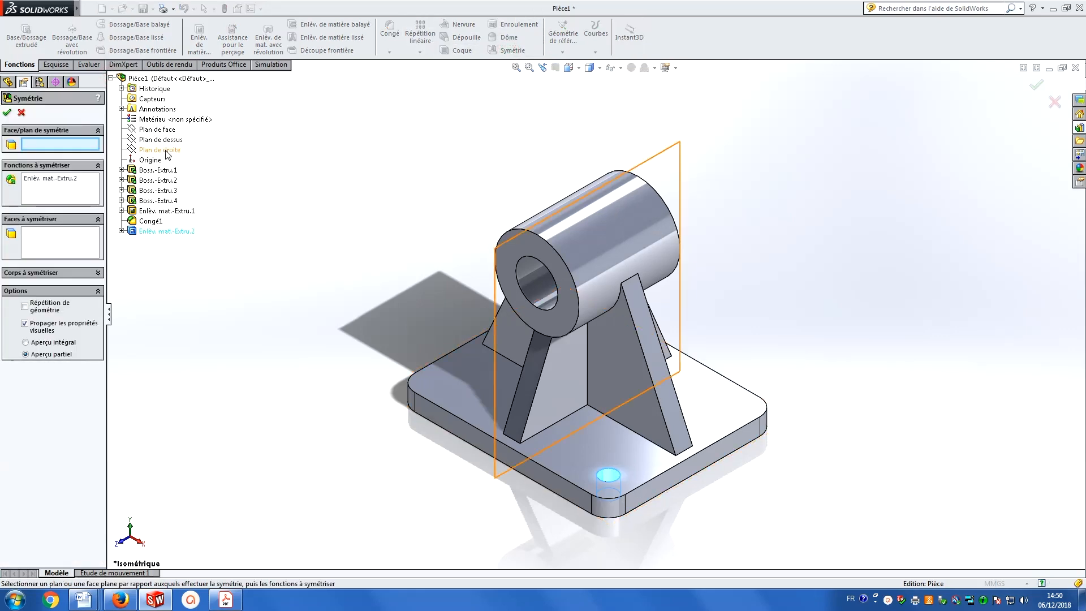
left_click(160, 150)
left_click(7, 113)
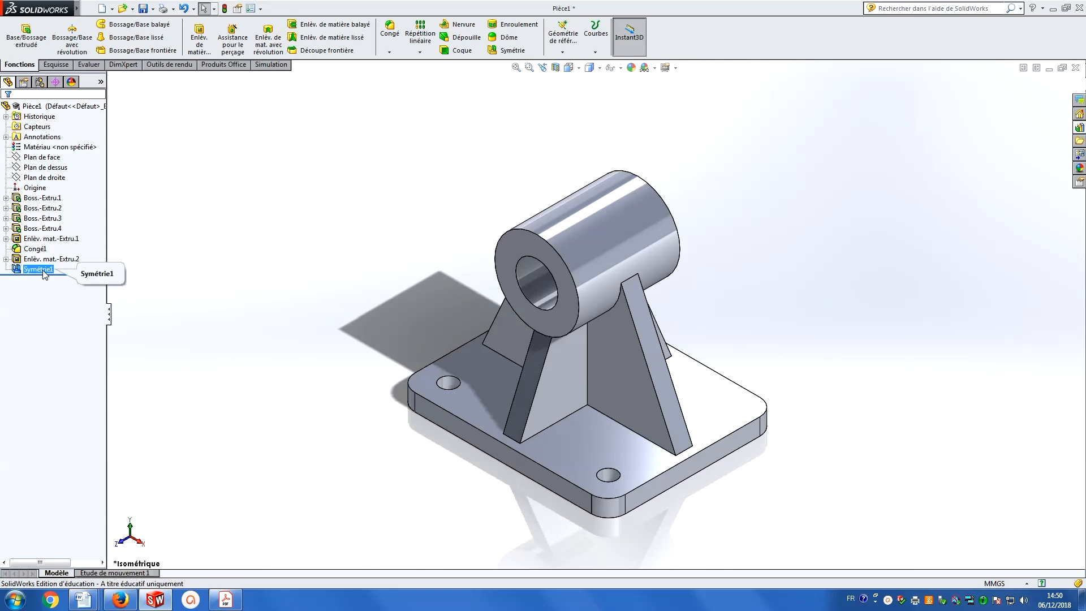
Mirror the mirrored hole feature about the front plane (Plan de face) and return to the isometric view.
left_click(512, 51)
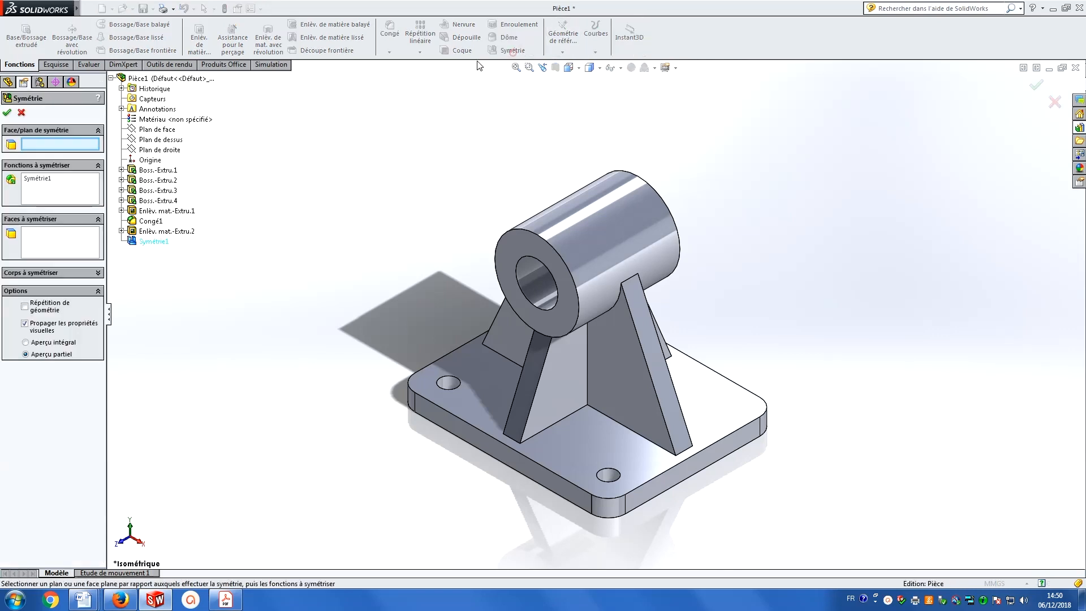
left_click(157, 130)
left_click(7, 112)
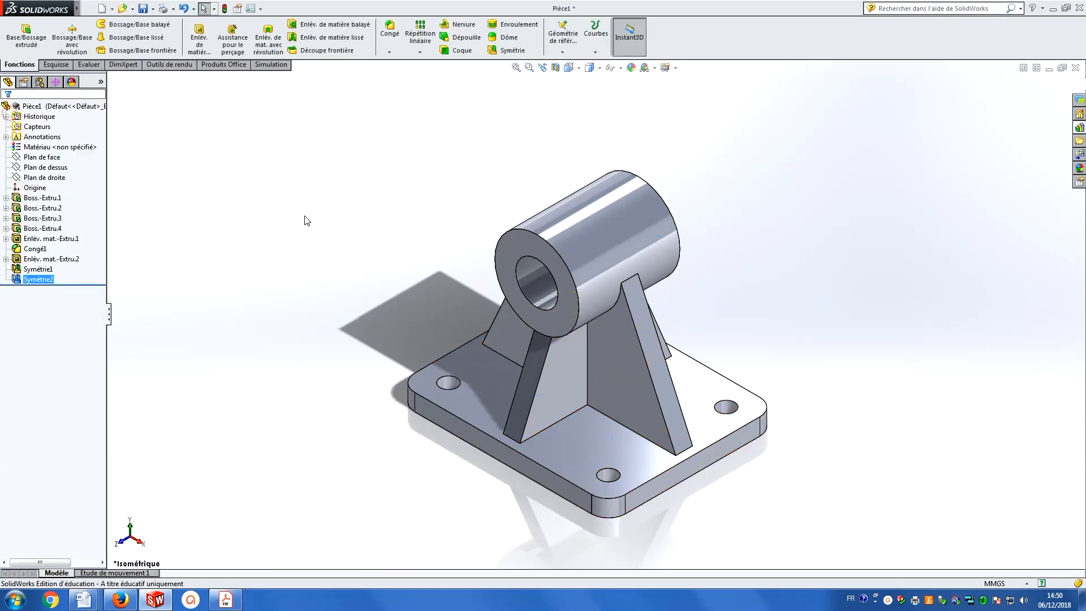
middle_click_drag(309, 216, 390, 249)
left_click(569, 67)
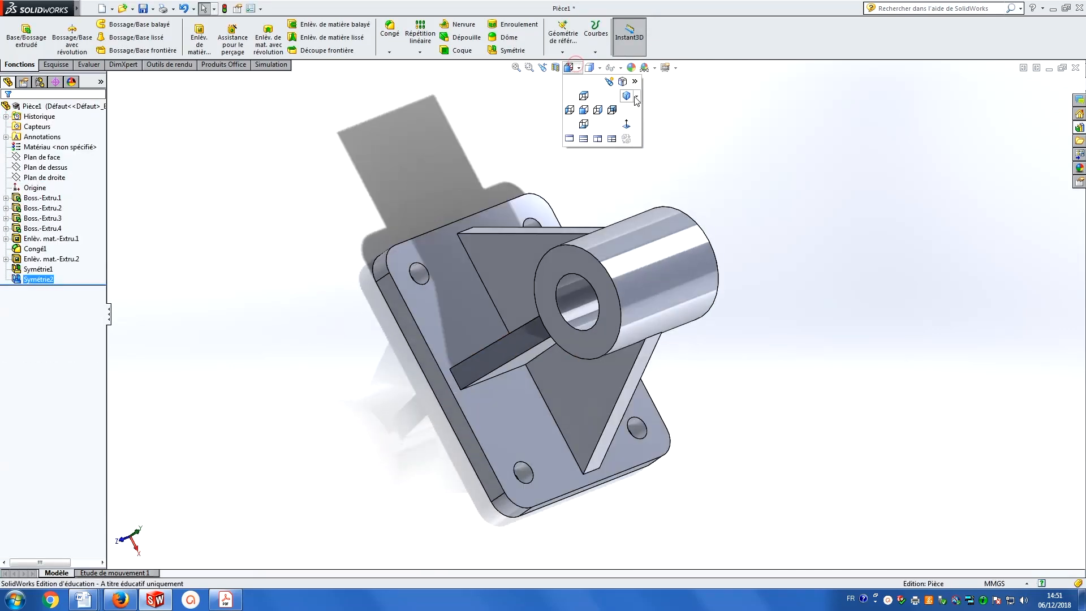
left_click(636, 99)
left_click(651, 105)
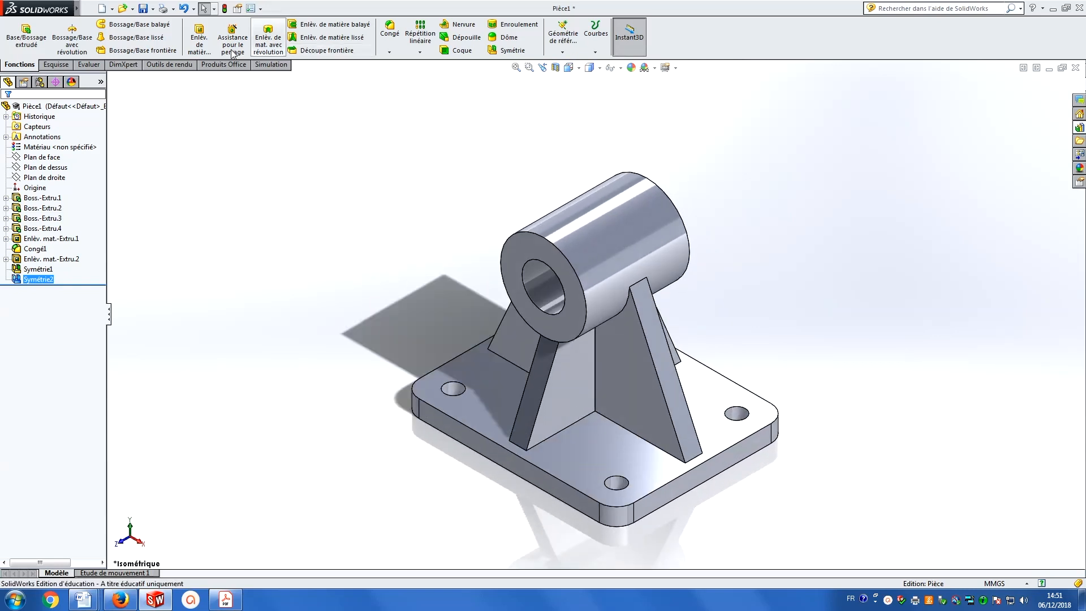
Create a drawing from the part, saving the part as "Support d'arbre" and continuing with an empty template.
mouse_move(60, 12)
left_click(96, 9)
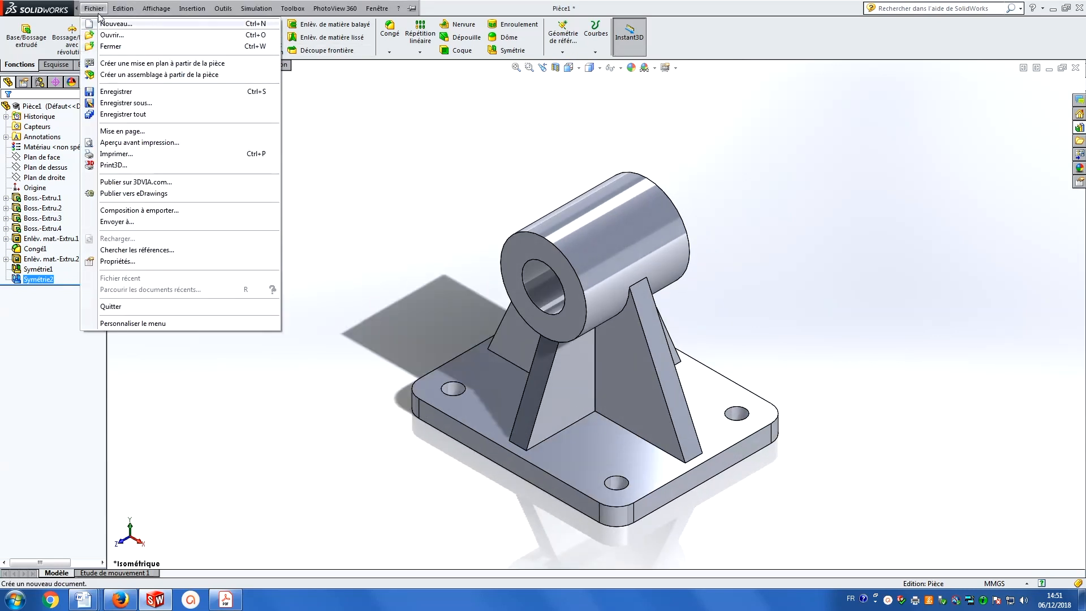
left_click(380, 136)
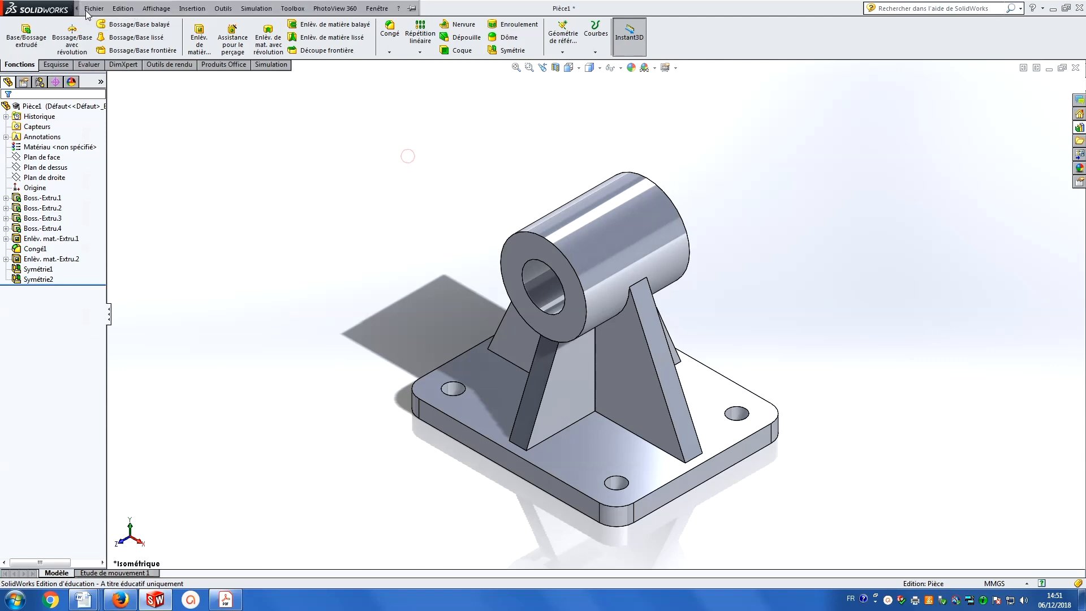
left_click(93, 9)
left_click(120, 65)
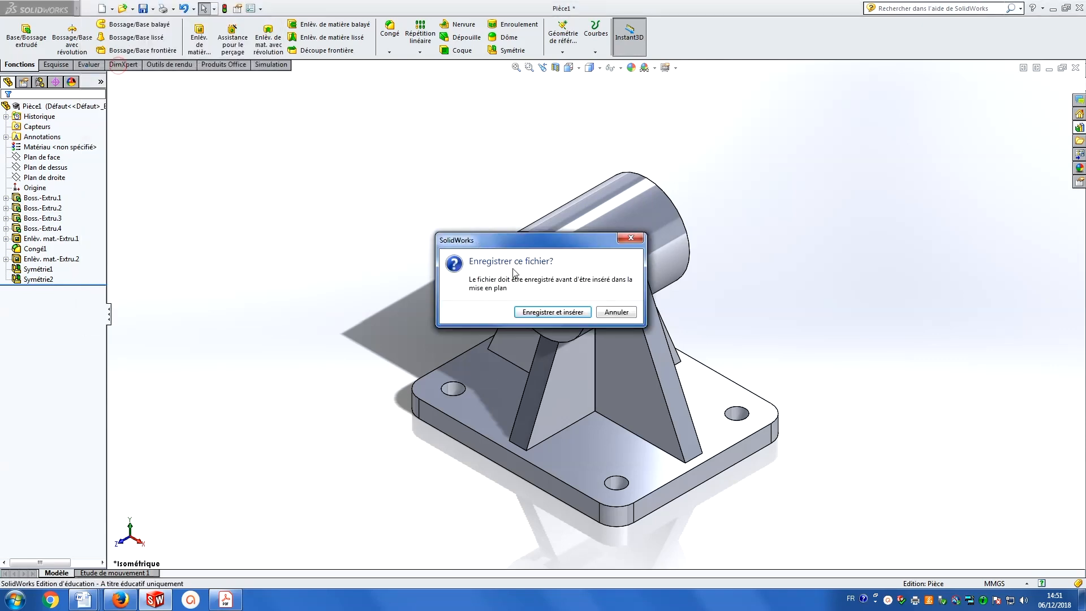
left_click(561, 317)
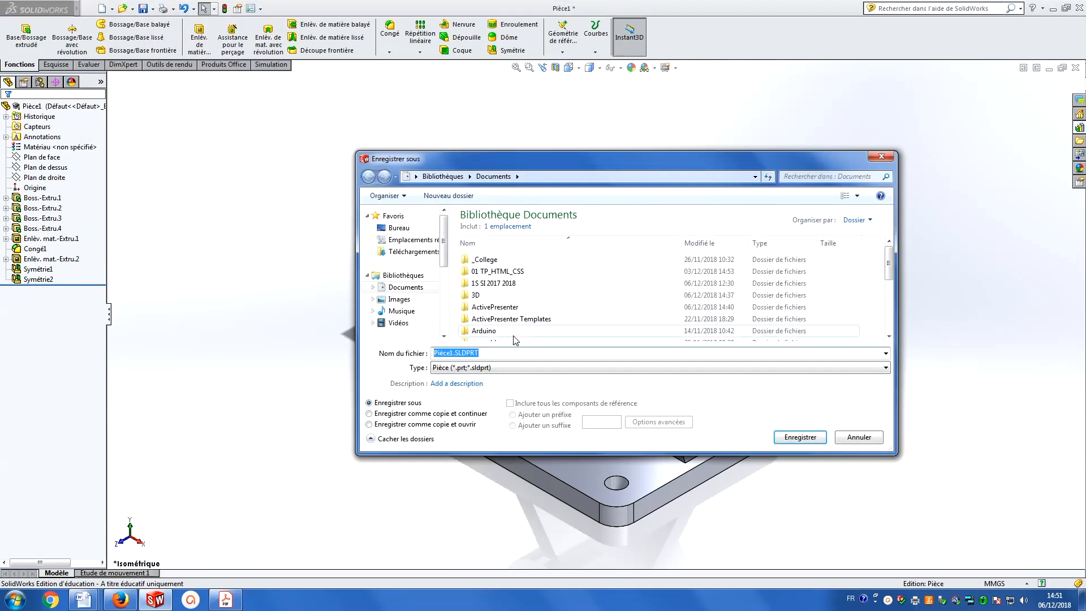
type("Suppo")
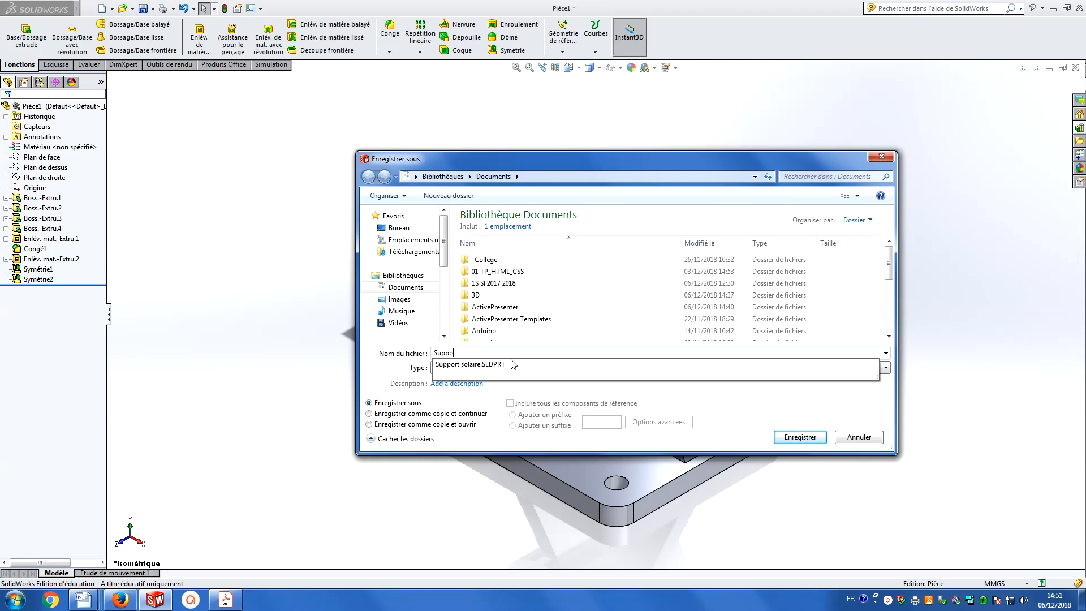
type("rt d'arbre")
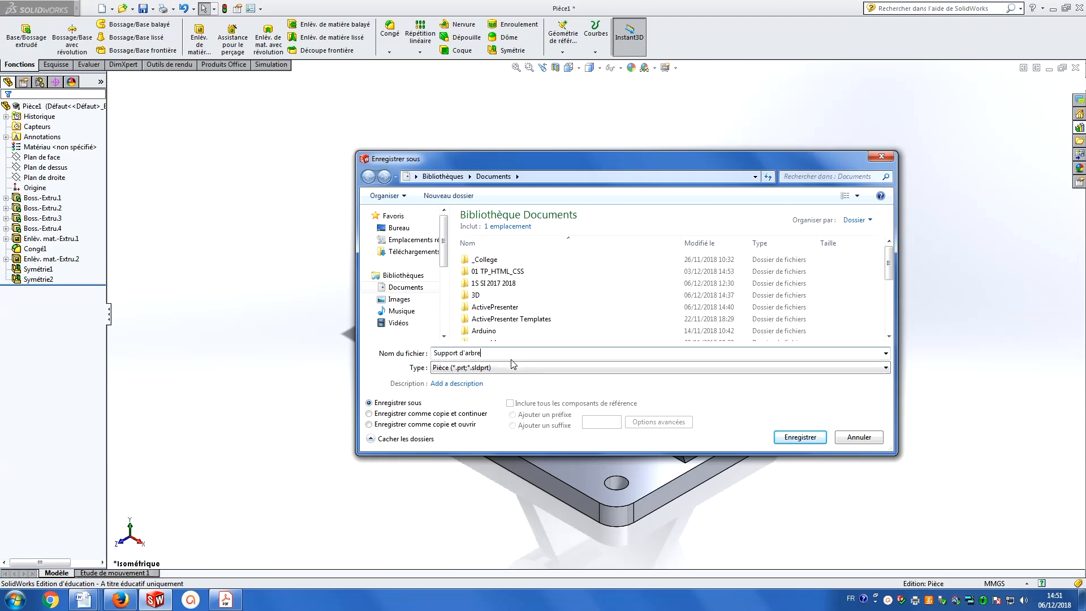
key("Return")
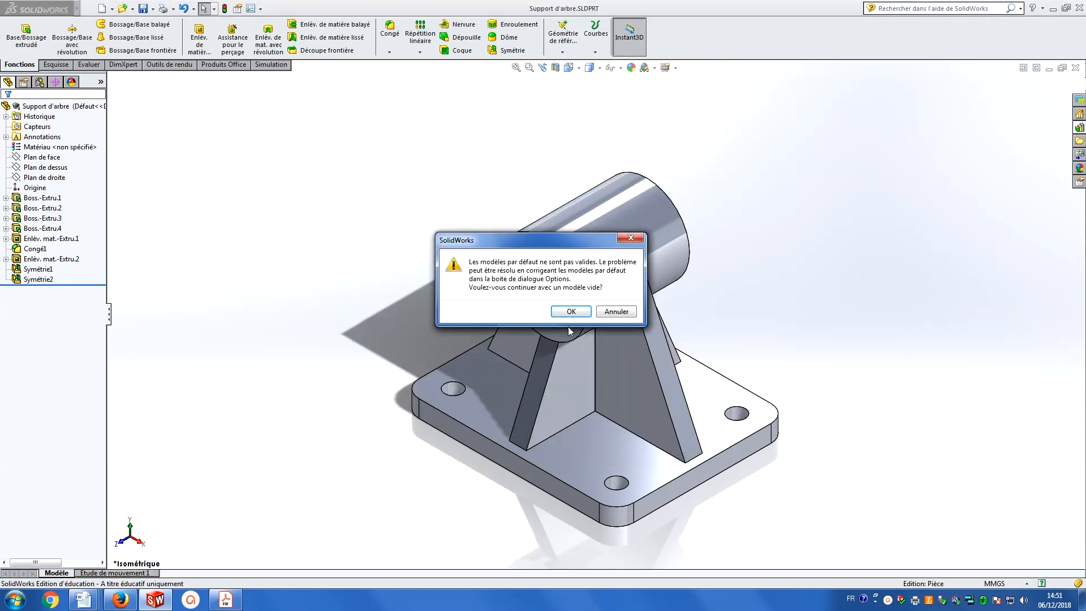
left_click(570, 312)
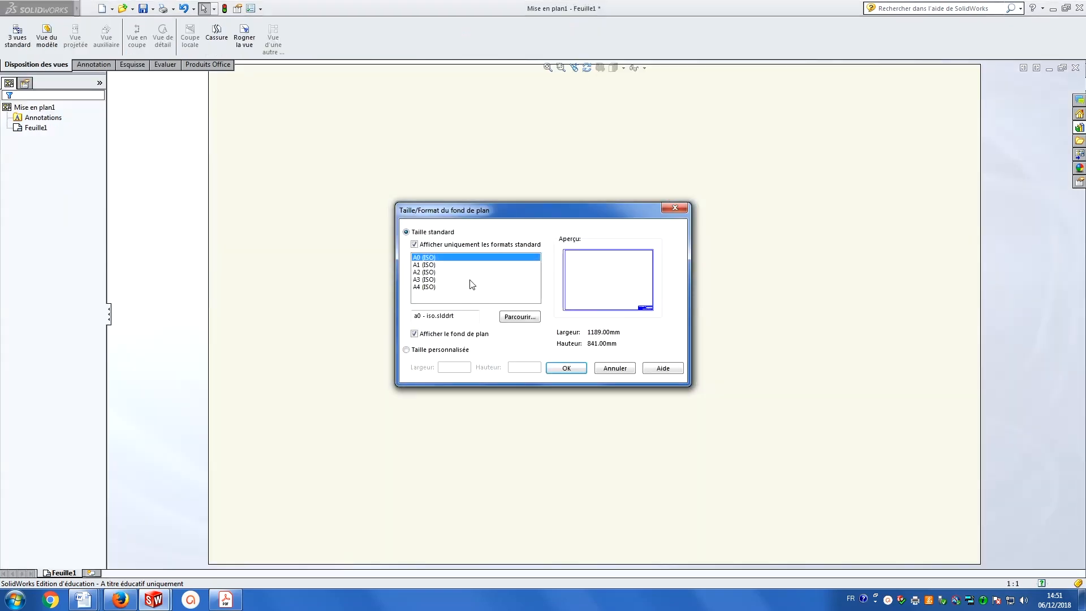
Apply the custom vertical A4 sheet format (a4v) from the downloads folder to the new drawing.
left_click(526, 320)
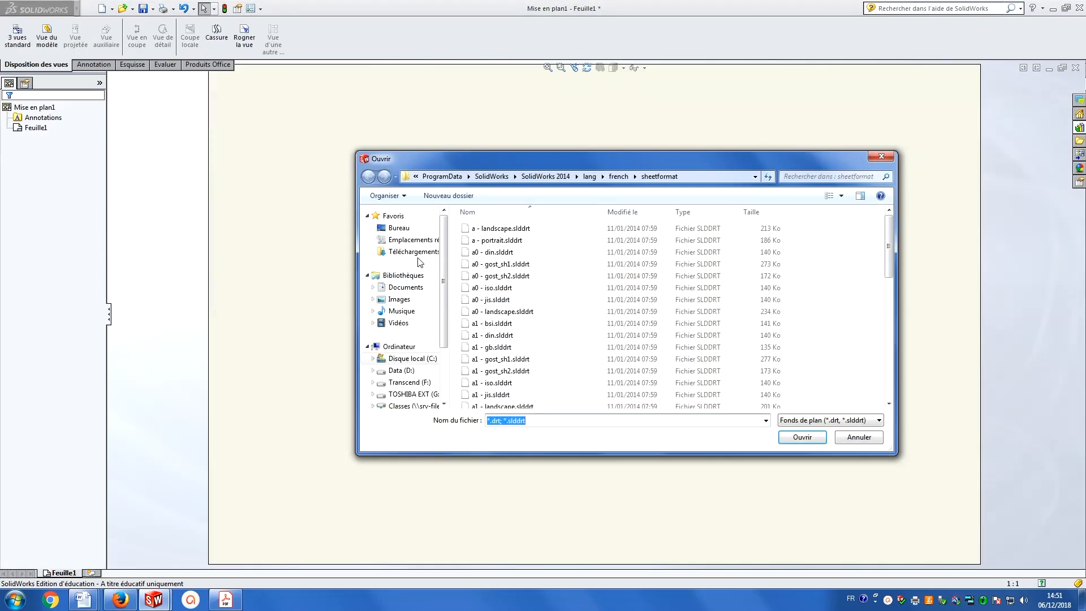
left_click(411, 251)
left_click(501, 240)
double_click(501, 240)
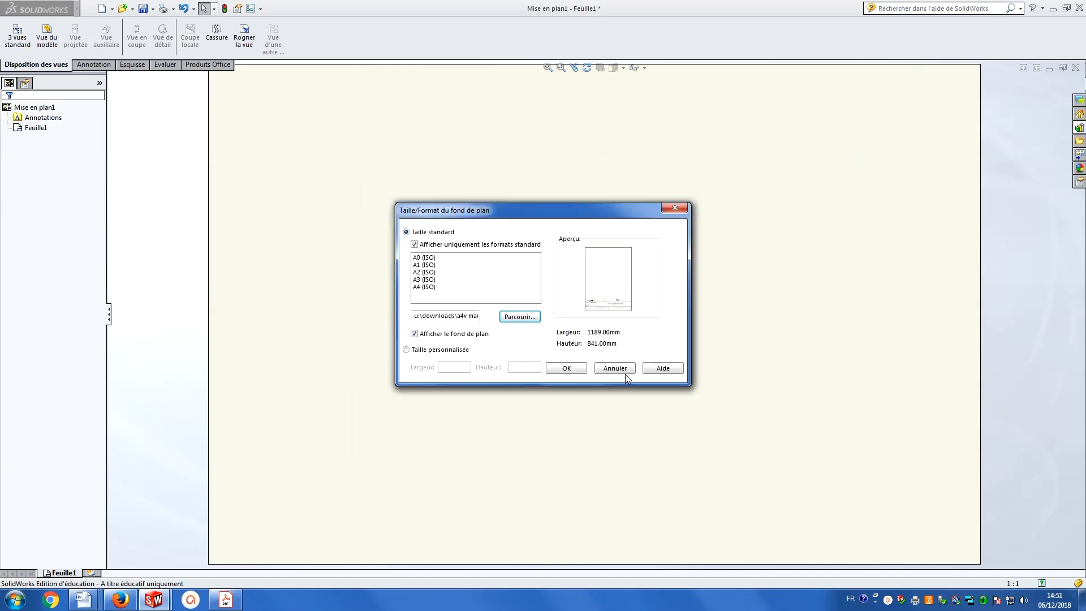
left_click(571, 371)
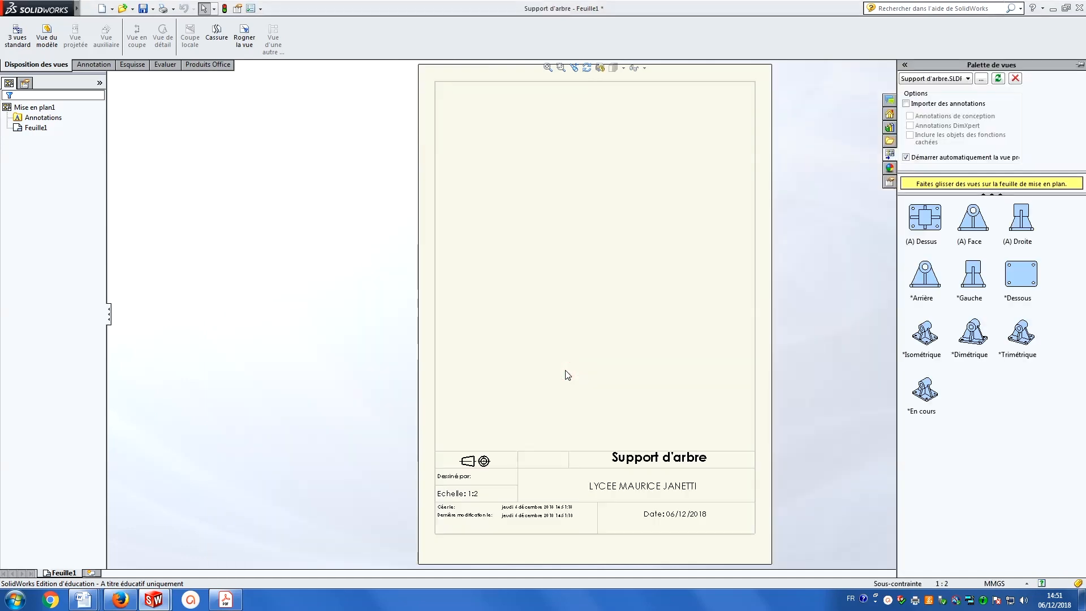
Place the isometric view just above the title block's right half and display it shaded with edges.
left_click_drag(921, 350, 684, 371)
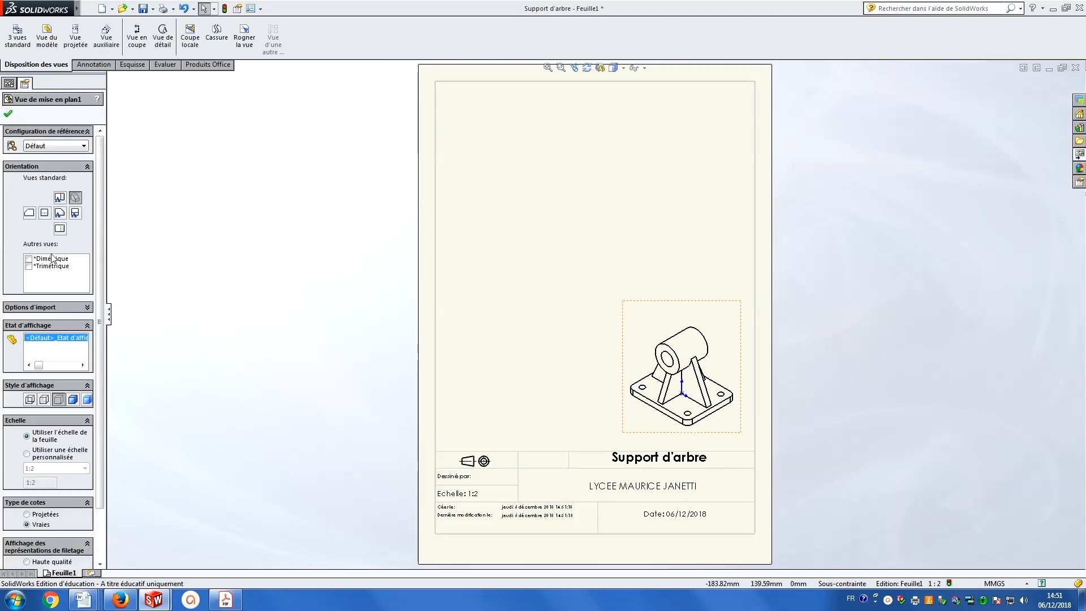
left_click(72, 400)
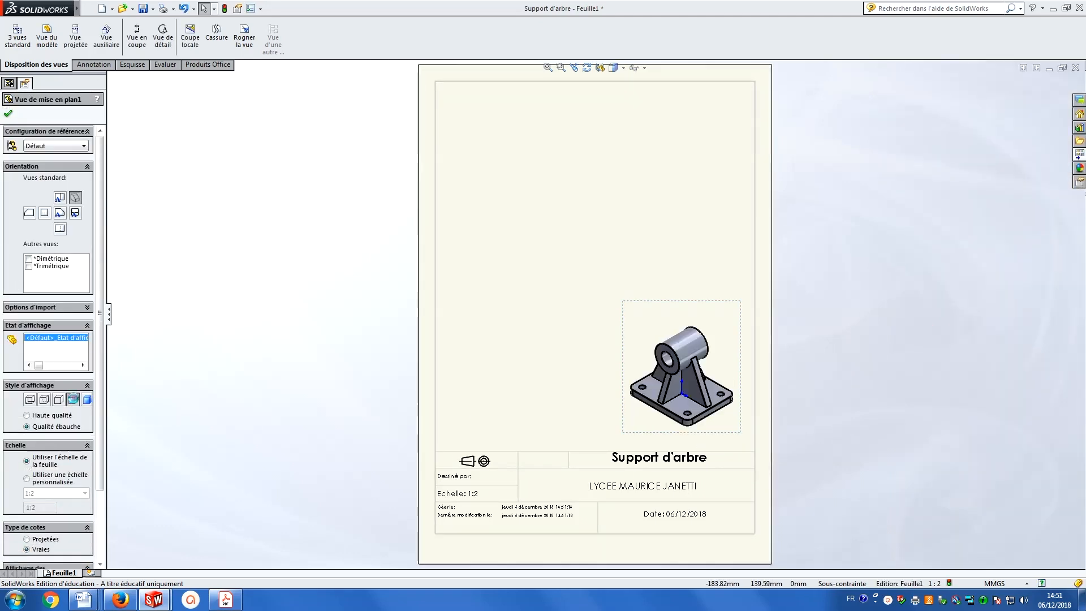
left_click(358, 253)
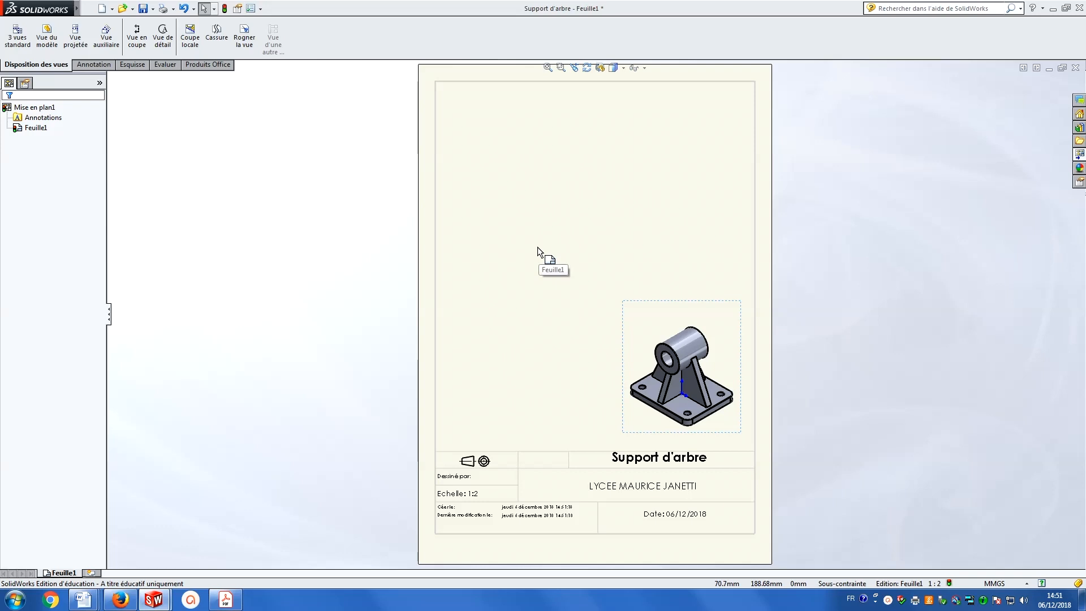
Set the sheet's projection type to Europe and insert the three standard views of Support d'arbre.
right_click(500, 275)
left_click(541, 417)
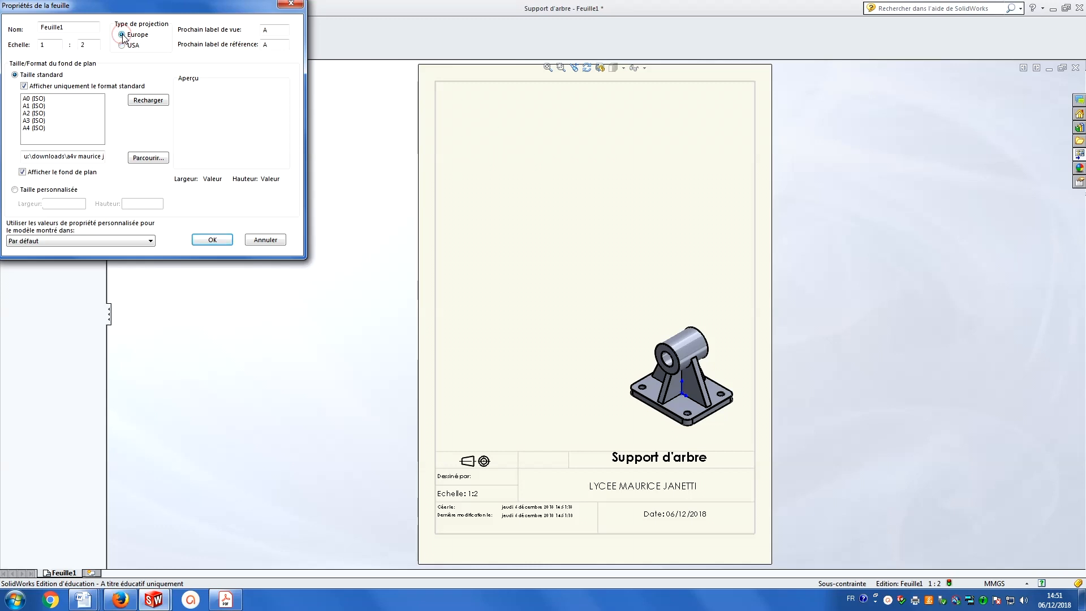
left_click(212, 240)
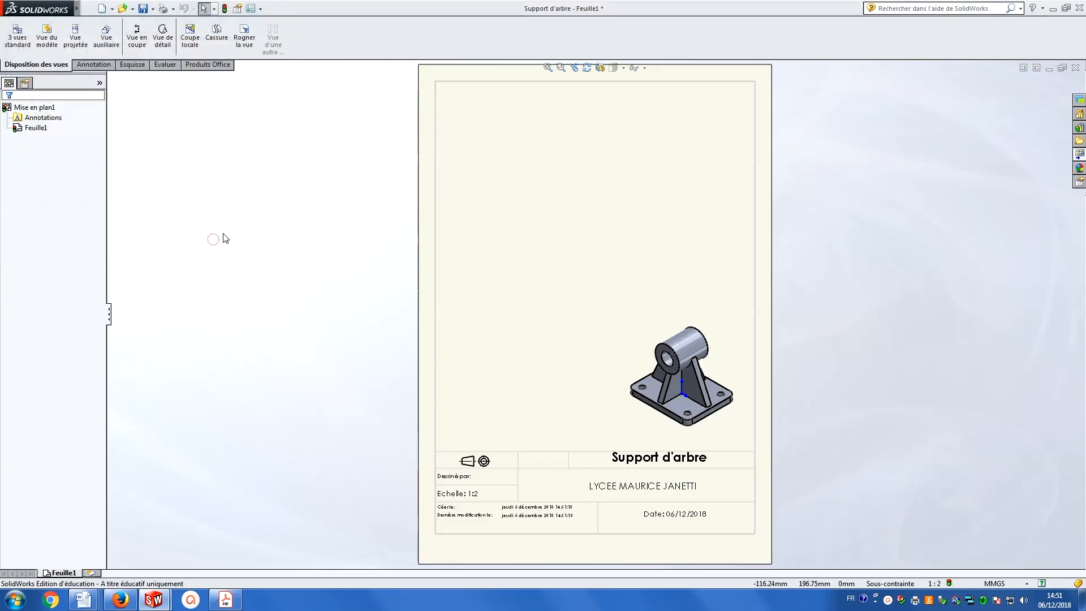
left_click(18, 39)
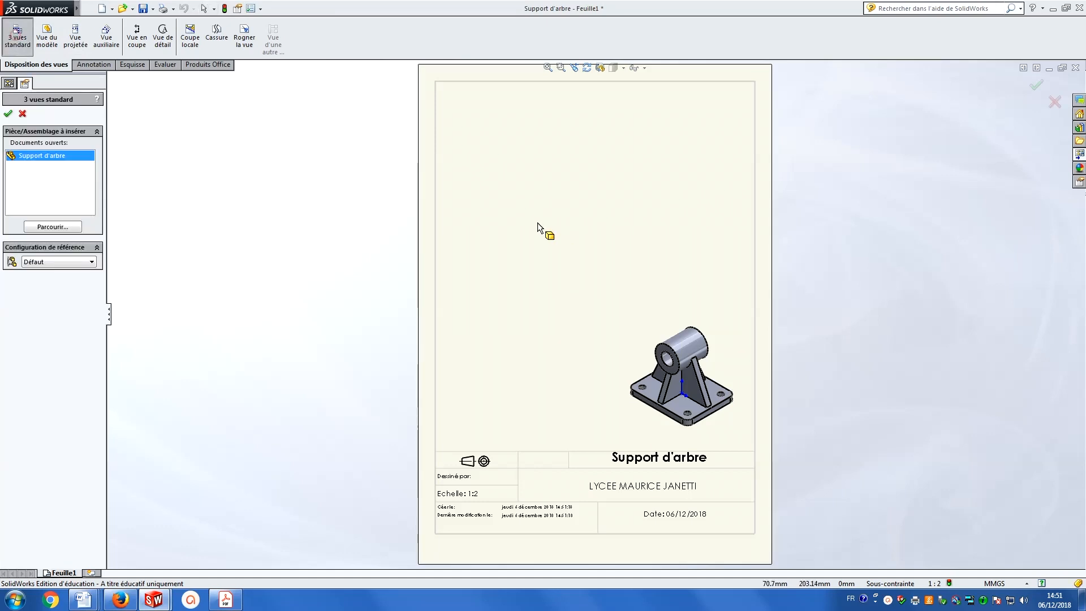
double_click(27, 157)
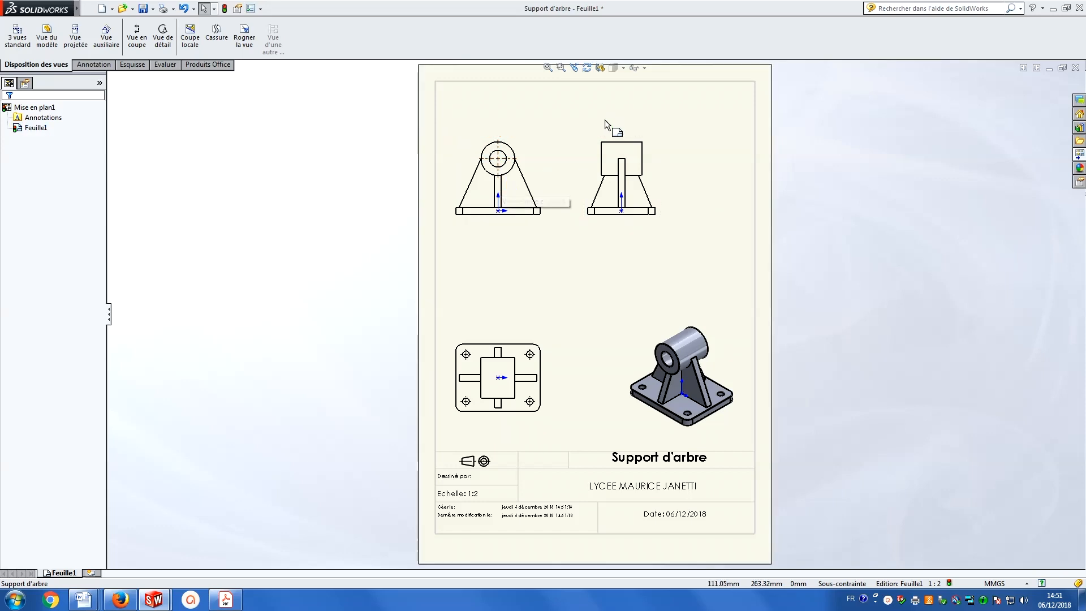
Reposition the projected views: side view above the isometric view, front view slightly right and down, top view up beside the isometric view.
left_click_drag(635, 135, 693, 134)
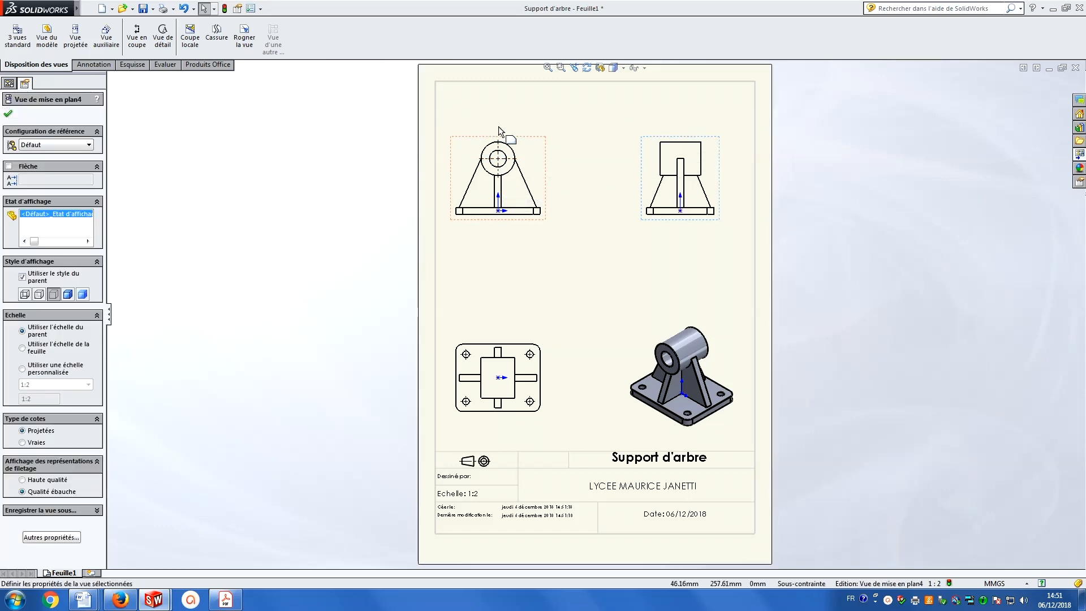
left_click_drag(514, 139, 556, 144)
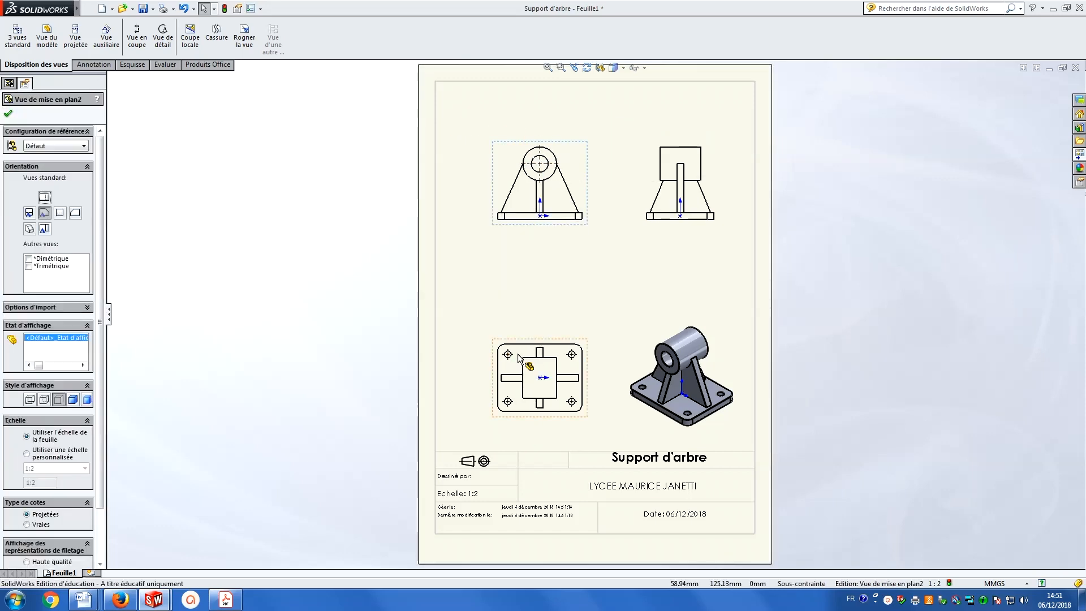
left_click_drag(535, 339, 536, 315)
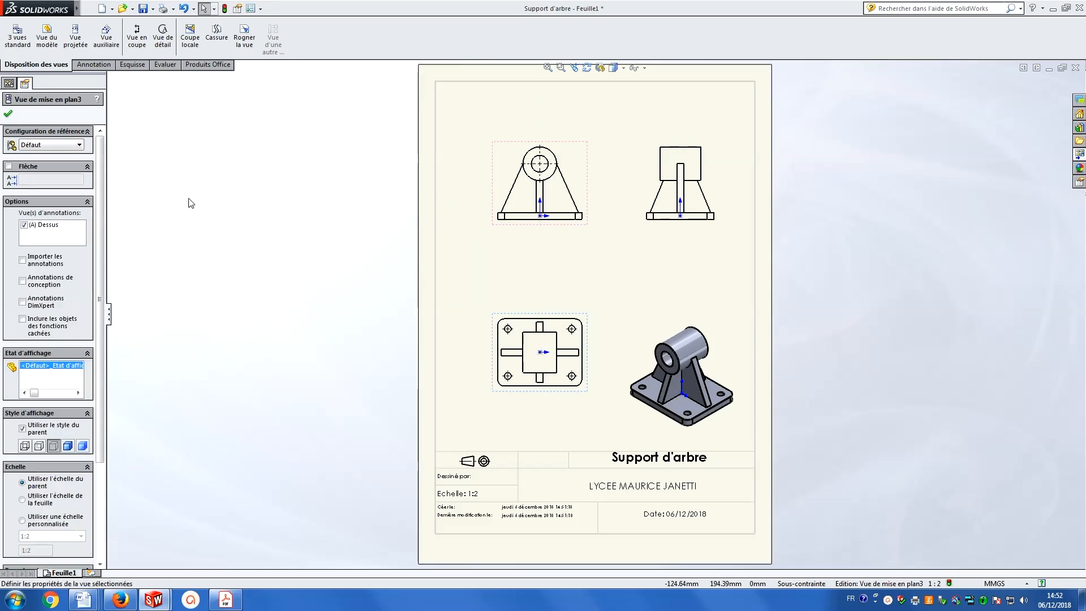
left_click(7, 115)
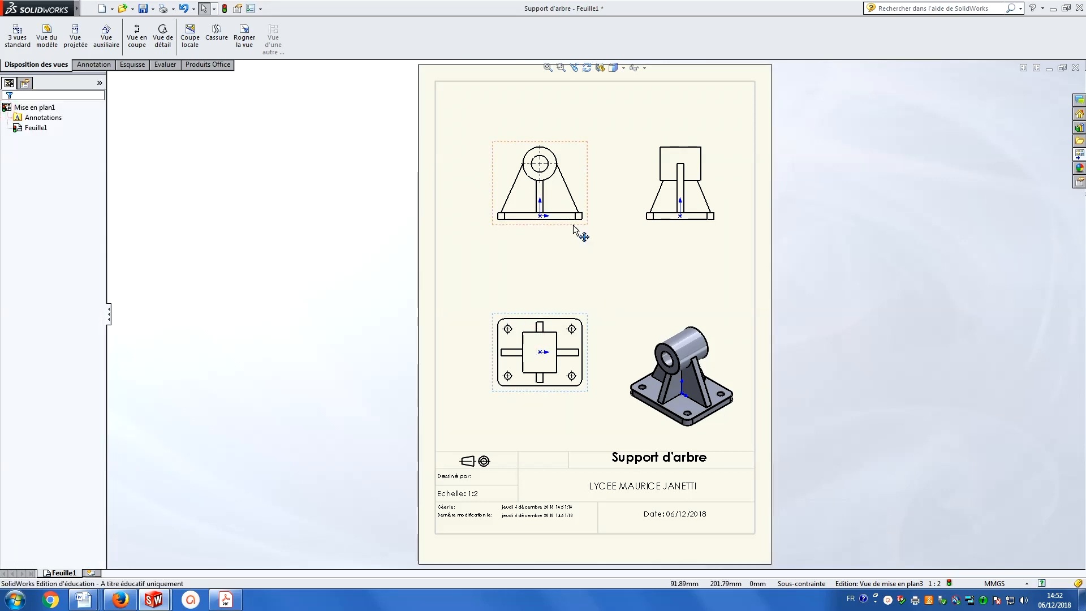
Hide all reference types so the origins no longer display in the drawing views.
left_click(574, 226)
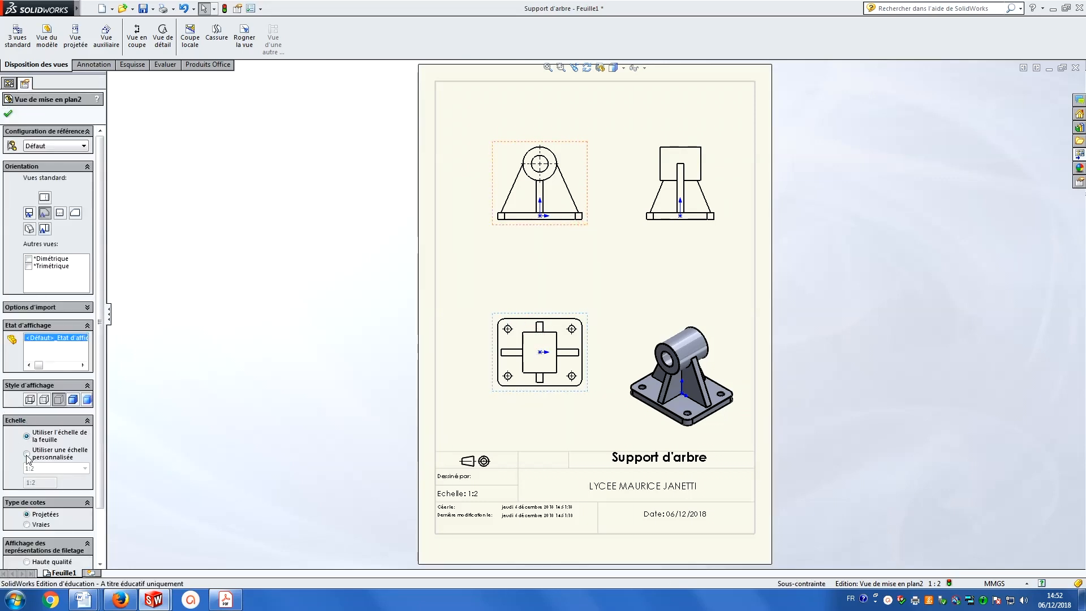
left_click(8, 114)
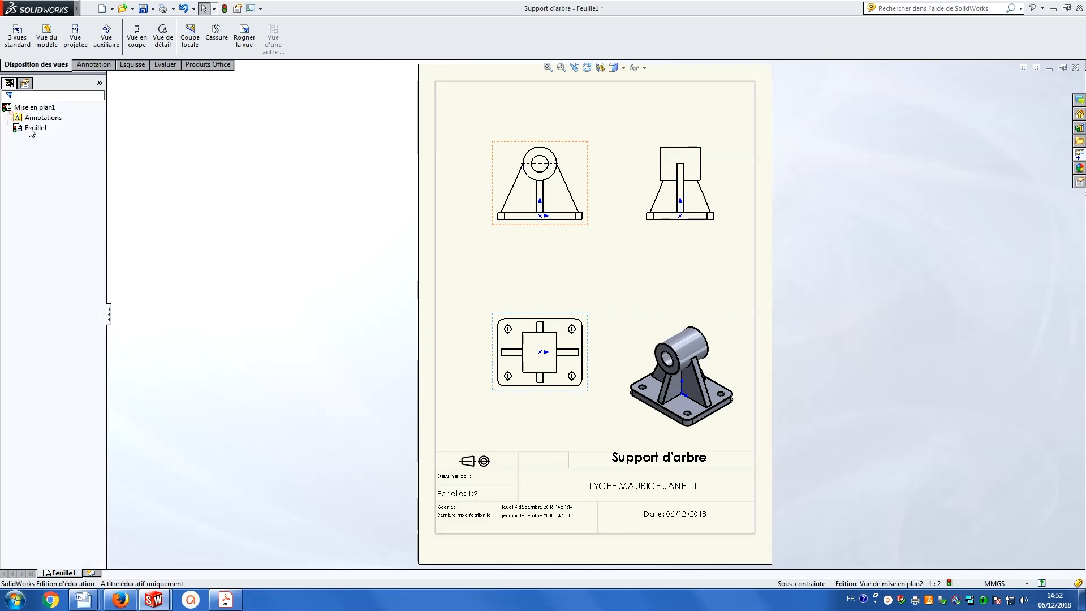
mouse_move(76, 8)
left_click(156, 8)
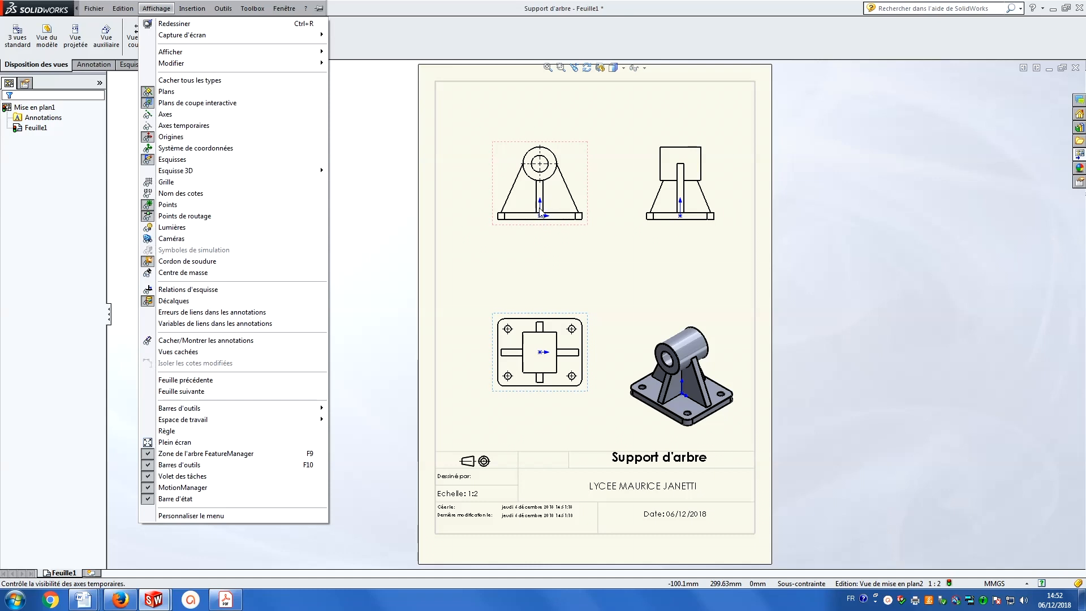
left_click(213, 80)
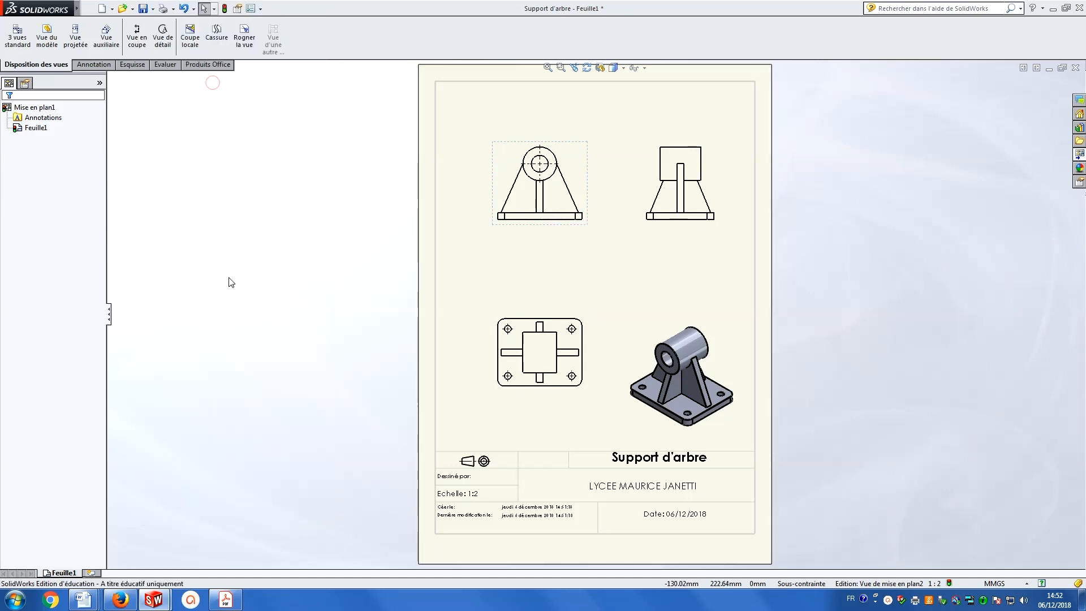
Show hidden lines as dashed in the side view and in the front view, whose style the top view inherits.
left_click(690, 140)
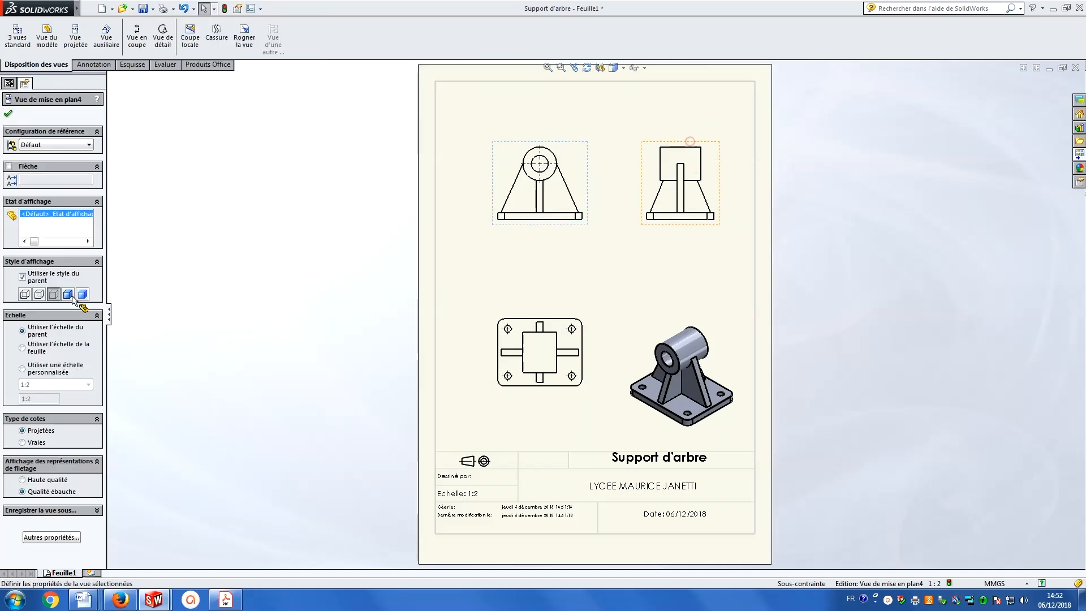
left_click(39, 294)
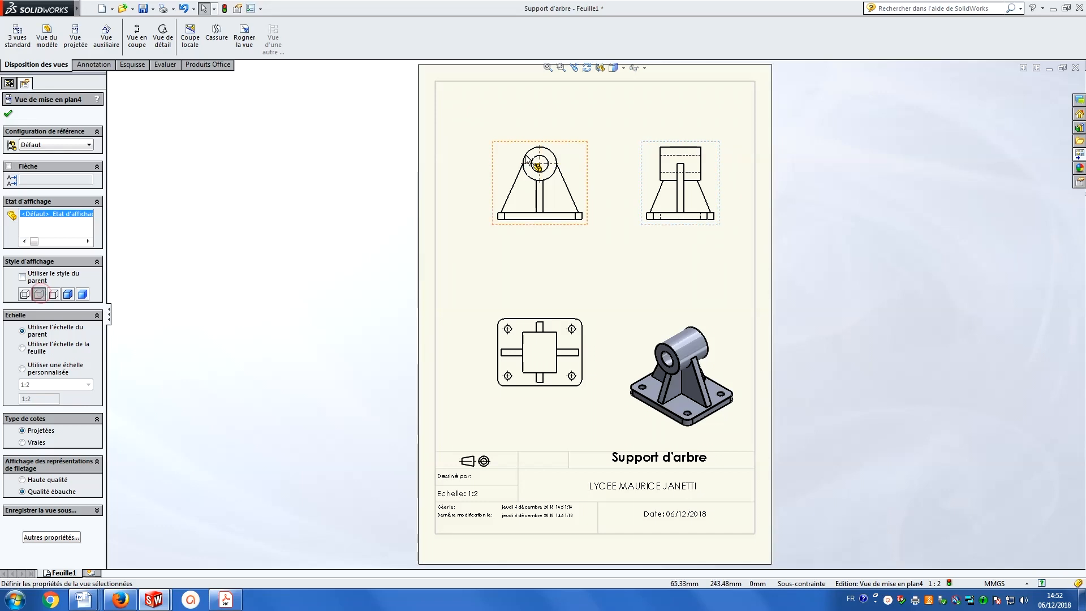
left_click(568, 143)
left_click(44, 399)
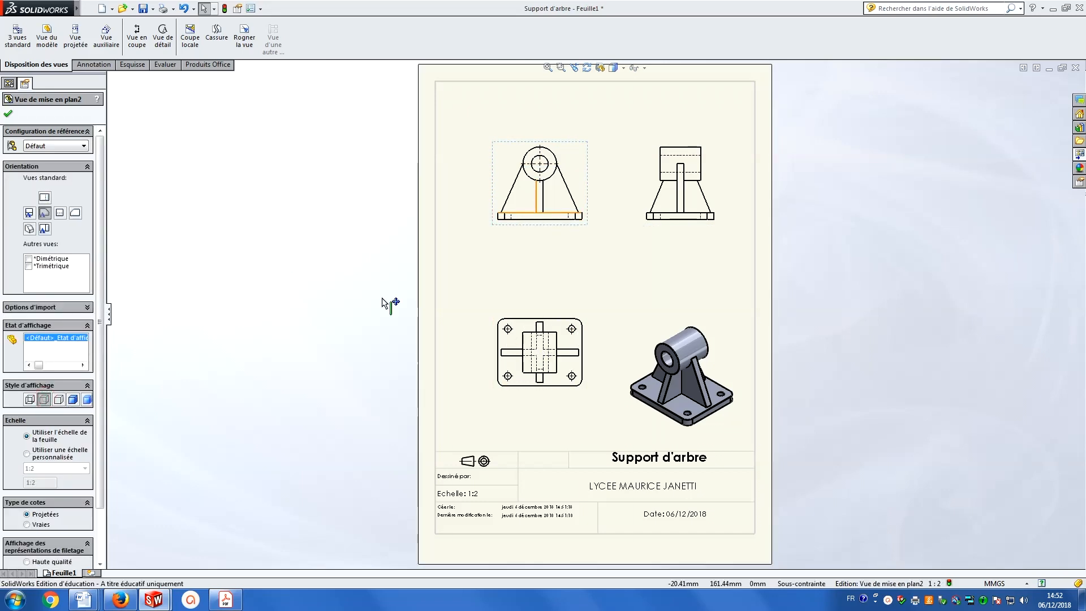
left_click(304, 250)
Set the page orientation to portrait in the drawing's page setup.
mouse_move(39, 8)
left_click(94, 7)
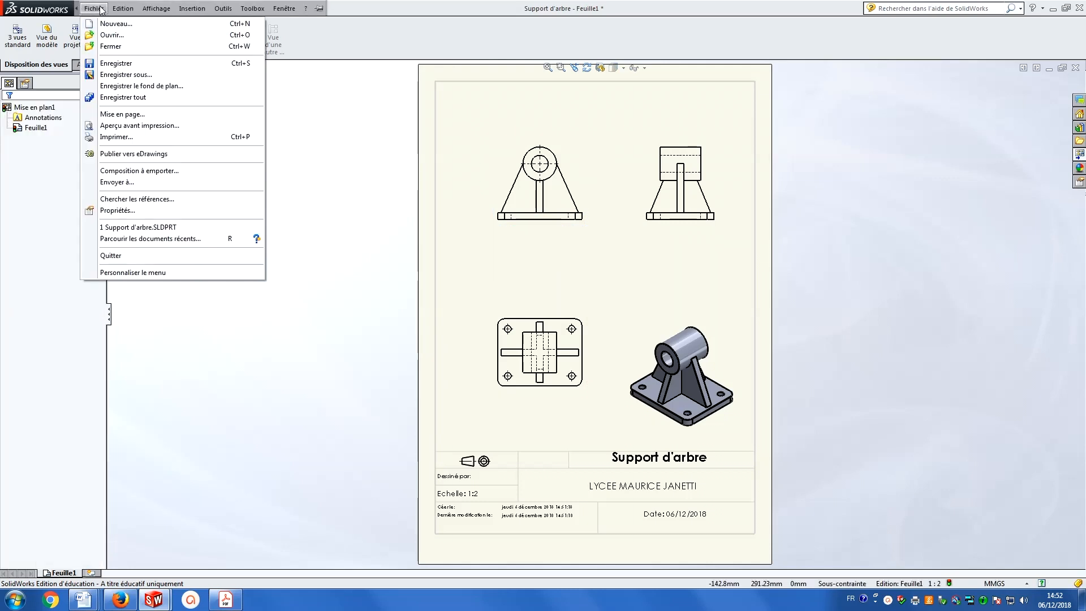
left_click(134, 115)
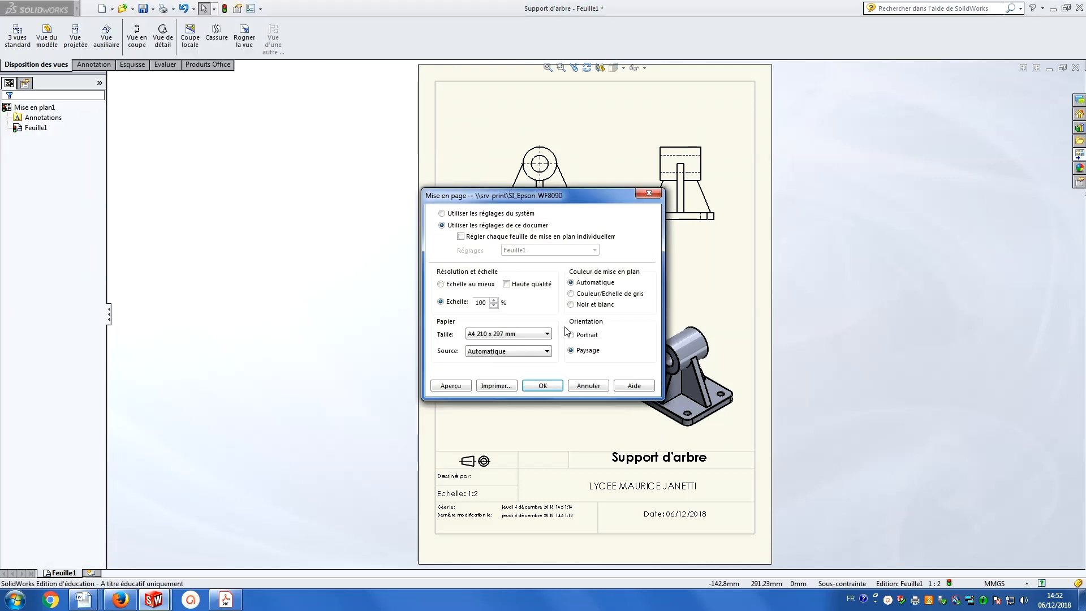
left_click(550, 387)
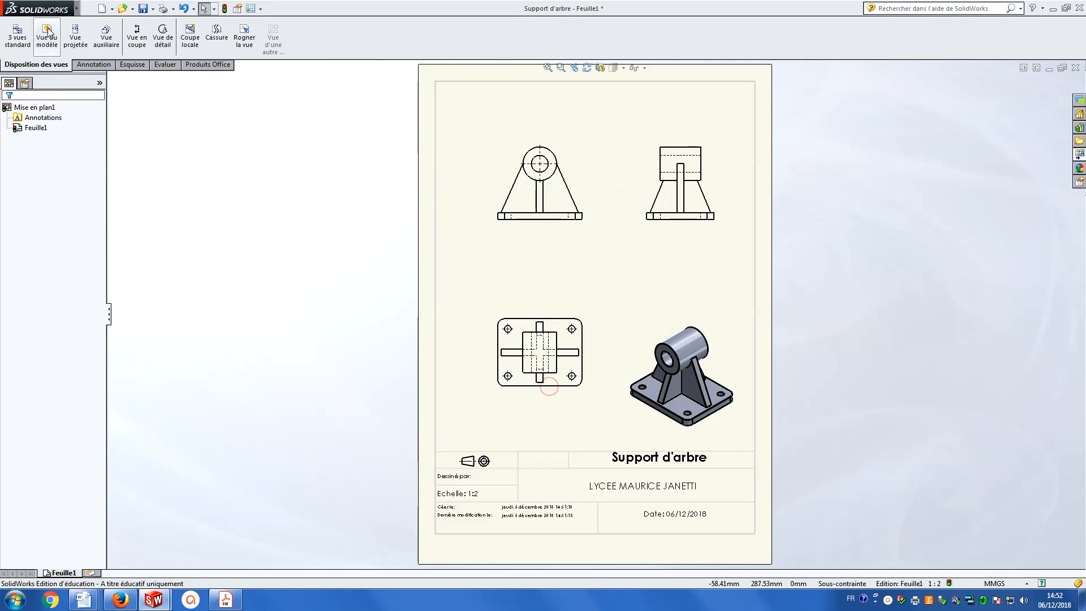
Check the sheet's layout in the print preview and return to the drawing.
left_click(86, 8)
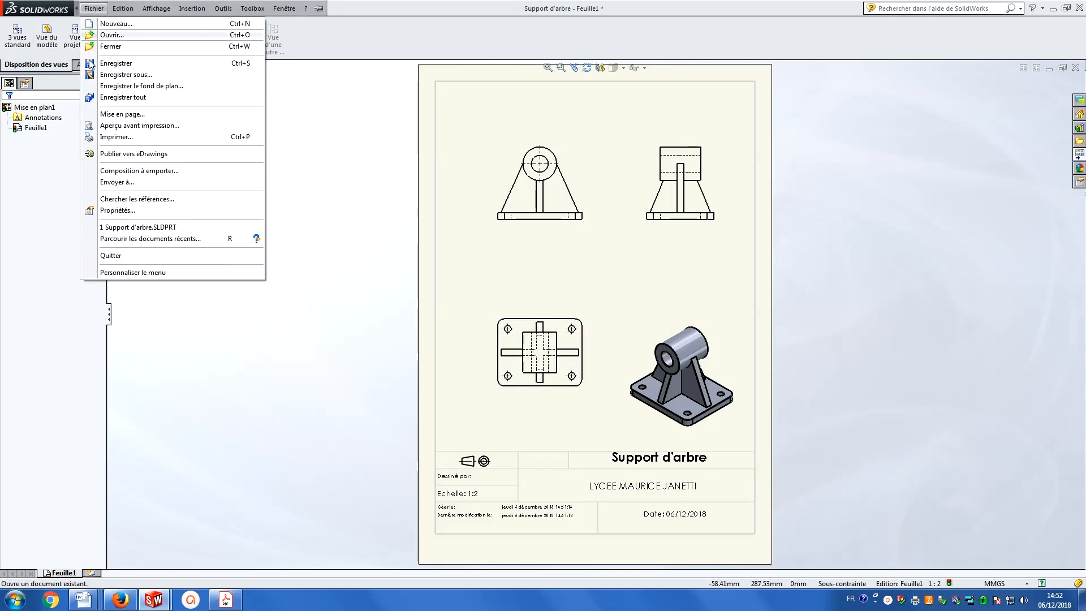
left_click(150, 126)
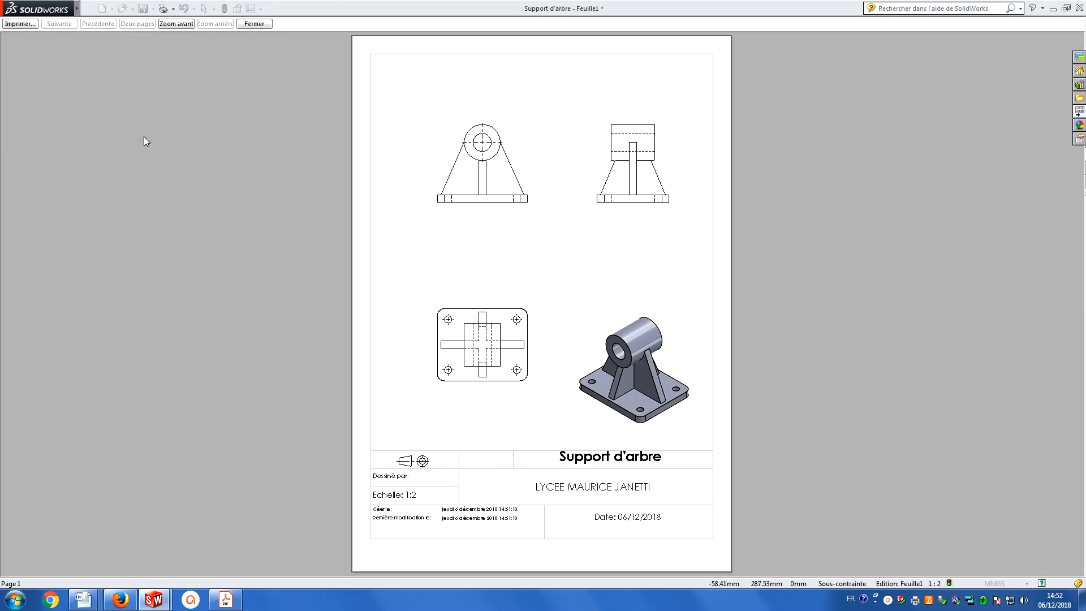
left_click(254, 23)
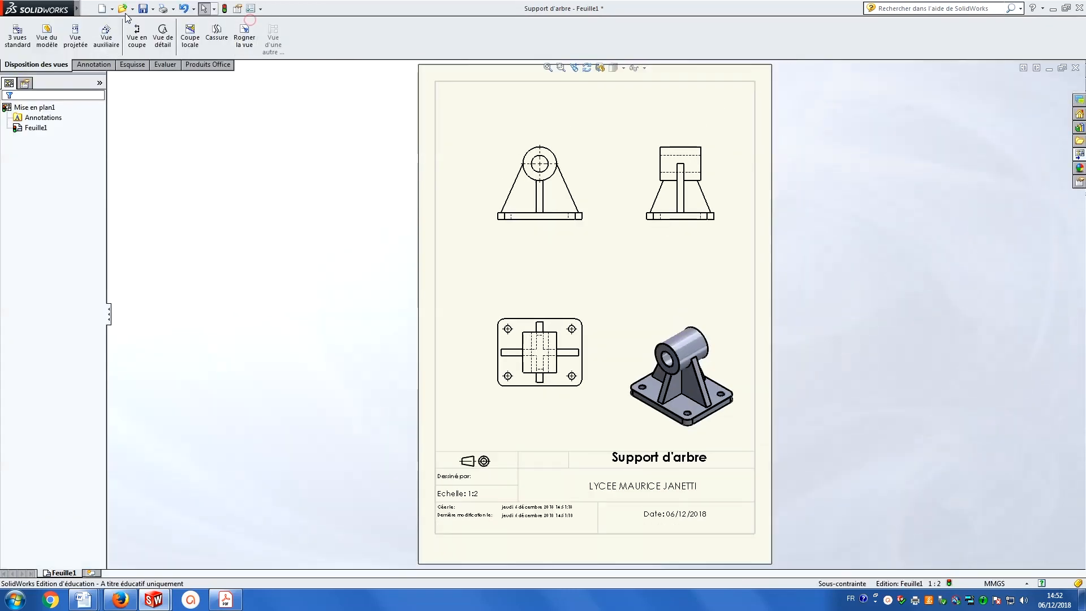